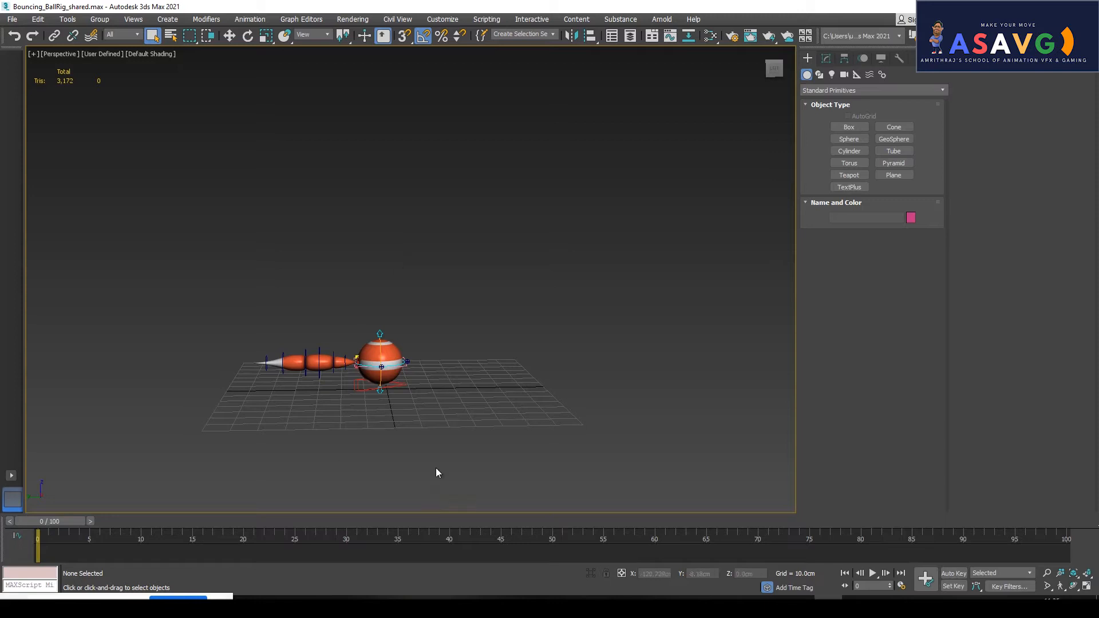
Try rotating the six tail controls together, then undo each test rotation.
{"action": "middle_click_drag", "start_coordinate": [331, 385], "coordinate": [449, 277]}
{"action": "scroll", "coordinate": [431, 360], "scroll_direction": "up", "scroll_amount": 5}
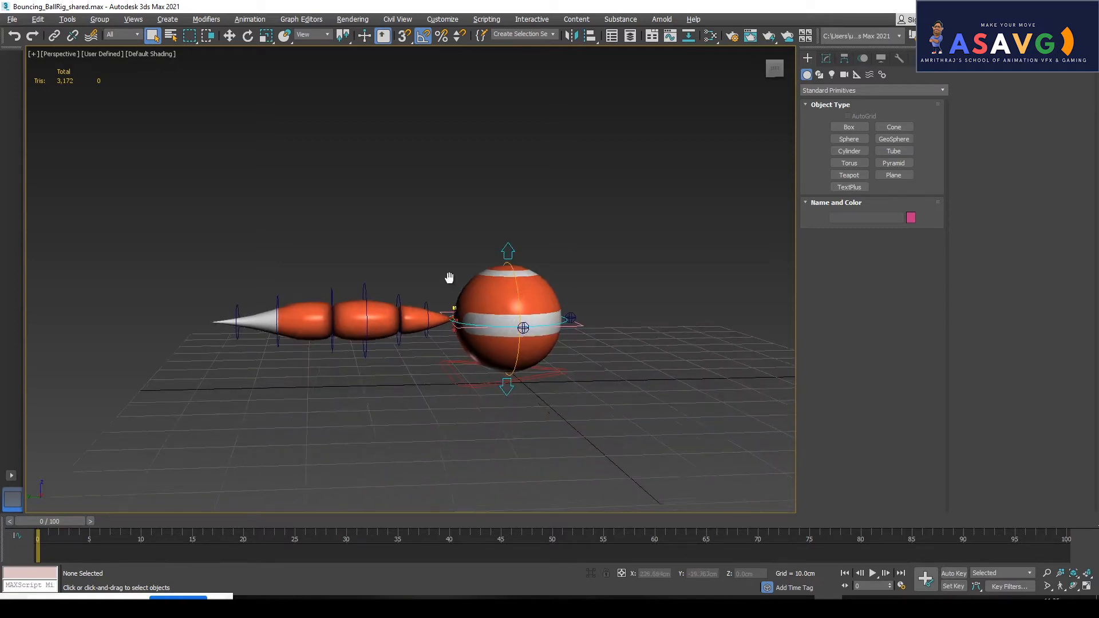
{"action": "left_click", "coordinate": [426, 305]}
{"action": "double_click", "coordinate": [426, 305]}
{"action": "key", "text": "e"}
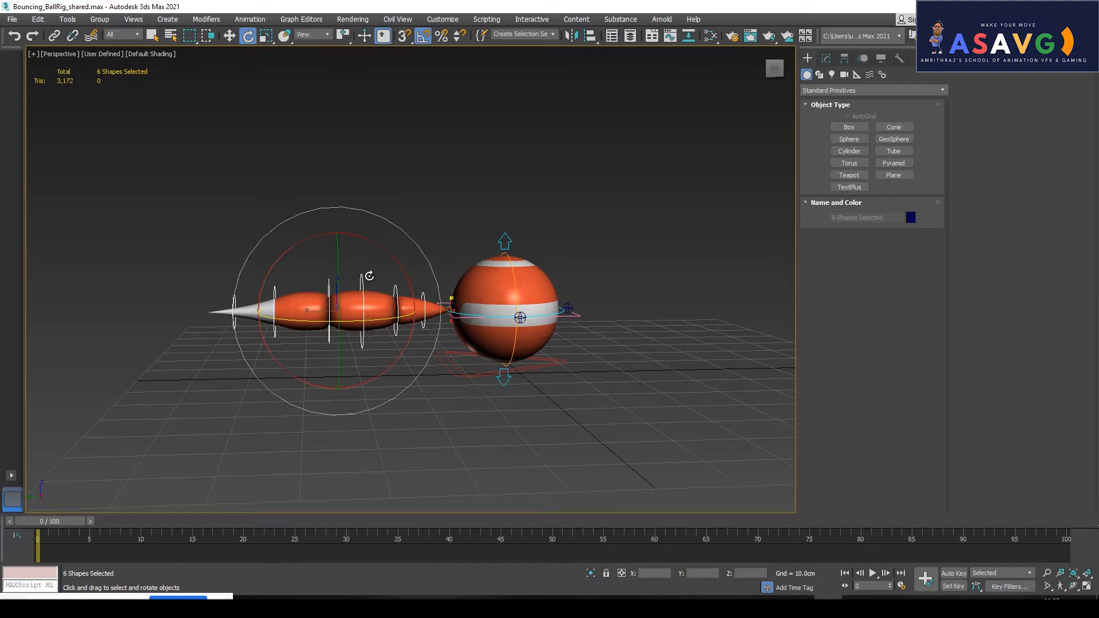
{"action": "mouse_move", "coordinate": [257, 261]}
{"action": "left_mouse_down"}
{"action": "mouse_move", "coordinate": [264, 237]}
{"action": "mouse_move", "coordinate": [261, 256]}
{"action": "left_mouse_up"}
{"action": "key", "text": "ctrl+z"}
{"action": "left_click", "coordinate": [469, 219]}
{"action": "double_click", "coordinate": [425, 295]}
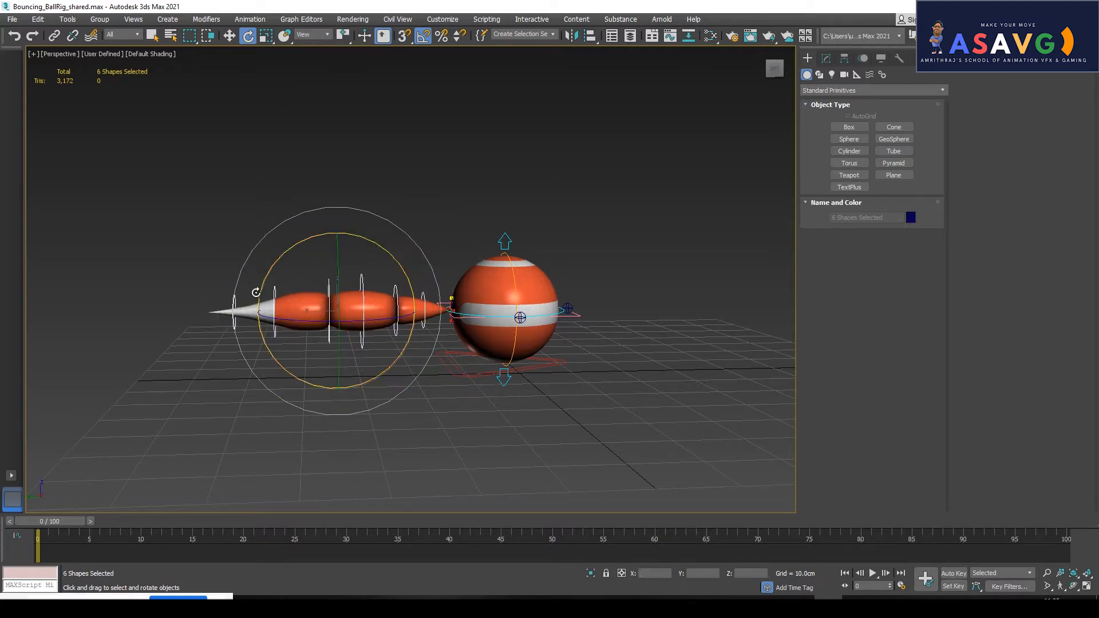
{"action": "mouse_move", "coordinate": [405, 277]}
{"action": "left_mouse_down"}
{"action": "mouse_move", "coordinate": [397, 248]}
{"action": "mouse_move", "coordinate": [407, 301]}
{"action": "mouse_move", "coordinate": [408, 277]}
{"action": "left_mouse_up"}
{"action": "key", "text": "ctrl+z"}
{"action": "middle_click_drag", "start_coordinate": [373, 330], "coordinate": [388, 331], "text": "alt"}
{"action": "left_click", "coordinate": [448, 267]}
{"action": "middle_click_drag", "start_coordinate": [467, 320], "coordinate": [439, 317], "text": "alt"}
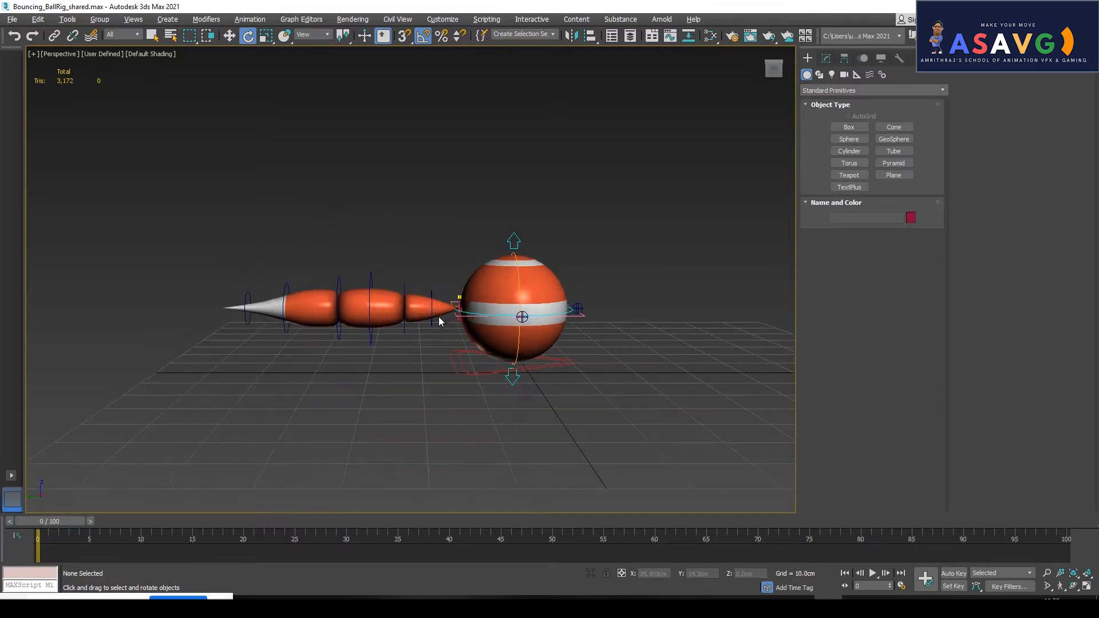
Try moving the squash_F_grp helper on the ball upward, then undo the move.
{"action": "middle_click_drag", "start_coordinate": [379, 225], "coordinate": [365, 181]}
{"action": "middle_click_drag", "start_coordinate": [379, 270], "coordinate": [407, 267], "text": "alt"}
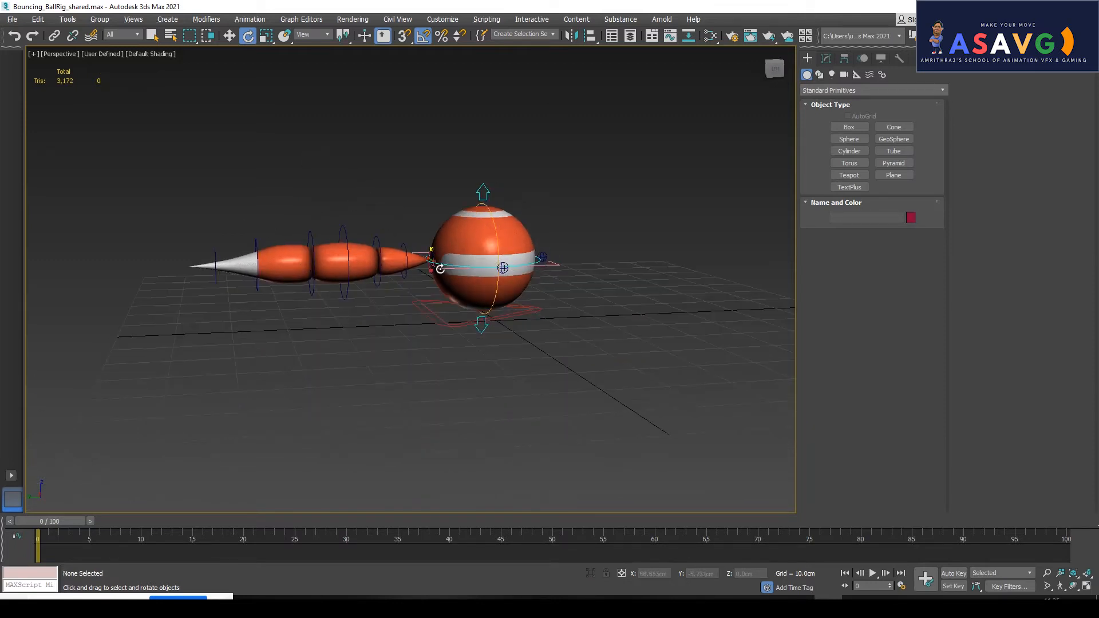
{"action": "left_click", "coordinate": [442, 268]}
{"action": "middle_click_drag", "start_coordinate": [479, 276], "coordinate": [451, 279], "text": "alt"}
{"action": "key", "text": "w"}
{"action": "left_click_drag", "start_coordinate": [482, 231], "coordinate": [476, 201]}
{"action": "key", "text": "ctrl+z"}
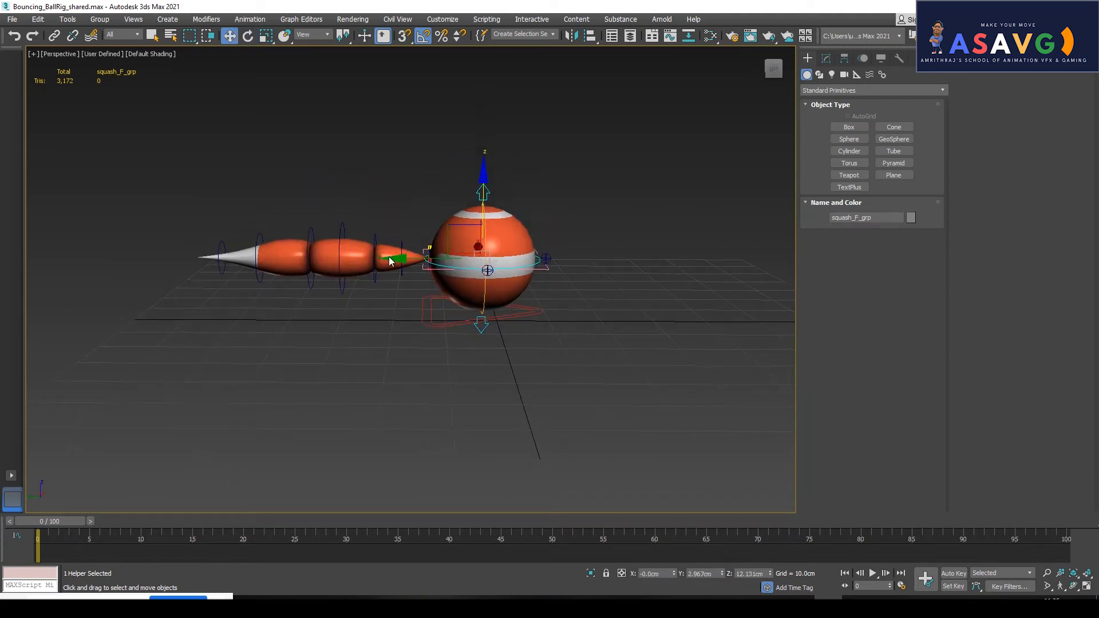
Turn on Auto Key and select all of the rig's controls for keying at frame 0.
{"action": "scroll", "coordinate": [440, 348], "scroll_direction": "down", "scroll_amount": 4}
{"action": "middle_click_drag", "start_coordinate": [439, 348], "coordinate": [422, 309]}
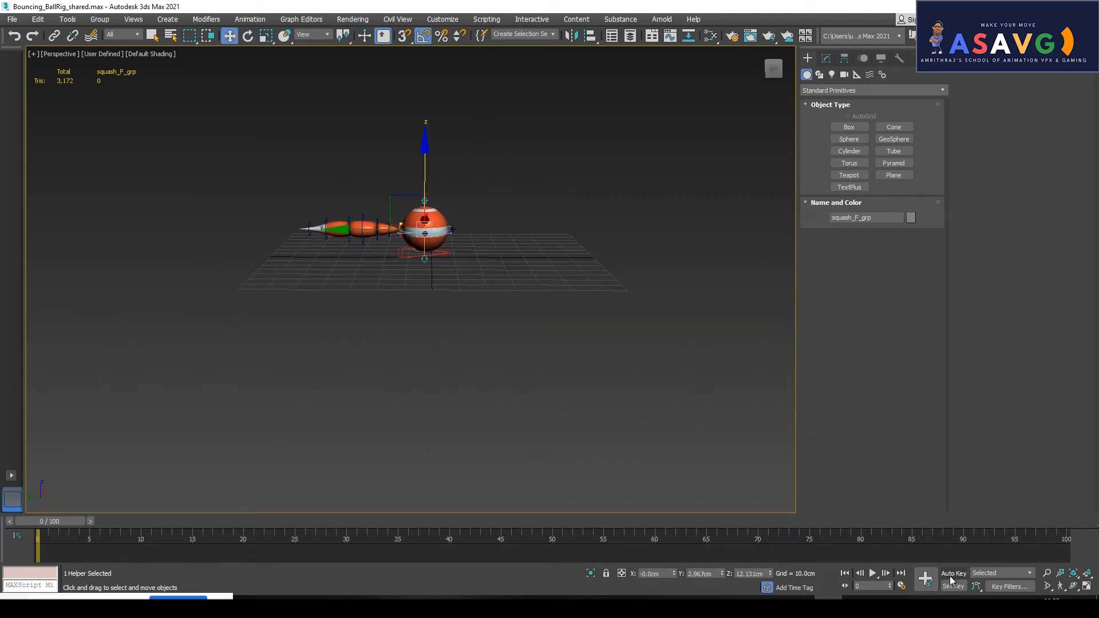
{"action": "key", "text": "n"}
{"action": "middle_click_drag", "start_coordinate": [309, 322], "coordinate": [298, 390]}
{"action": "middle_click_drag", "start_coordinate": [354, 355], "coordinate": [384, 343], "text": "alt"}
{"action": "scroll", "coordinate": [421, 390], "scroll_direction": "up", "scroll_amount": 4}
{"action": "scroll", "coordinate": [420, 386], "scroll_direction": "down", "scroll_amount": 3}
{"action": "left_click_drag", "start_coordinate": [213, 221], "coordinate": [505, 430]}
{"action": "middle_click_drag", "start_coordinate": [401, 400], "coordinate": [426, 400]}
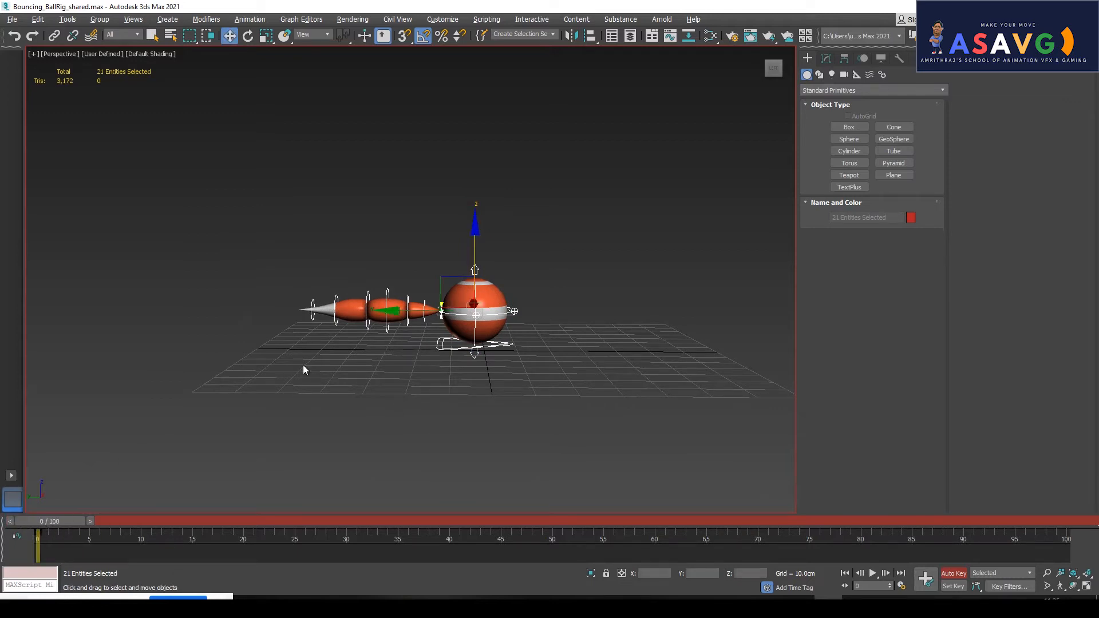
{"action": "middle_click_drag", "start_coordinate": [304, 370], "coordinate": [333, 359]}
{"action": "middle_click_drag", "start_coordinate": [517, 373], "coordinate": [479, 387]}
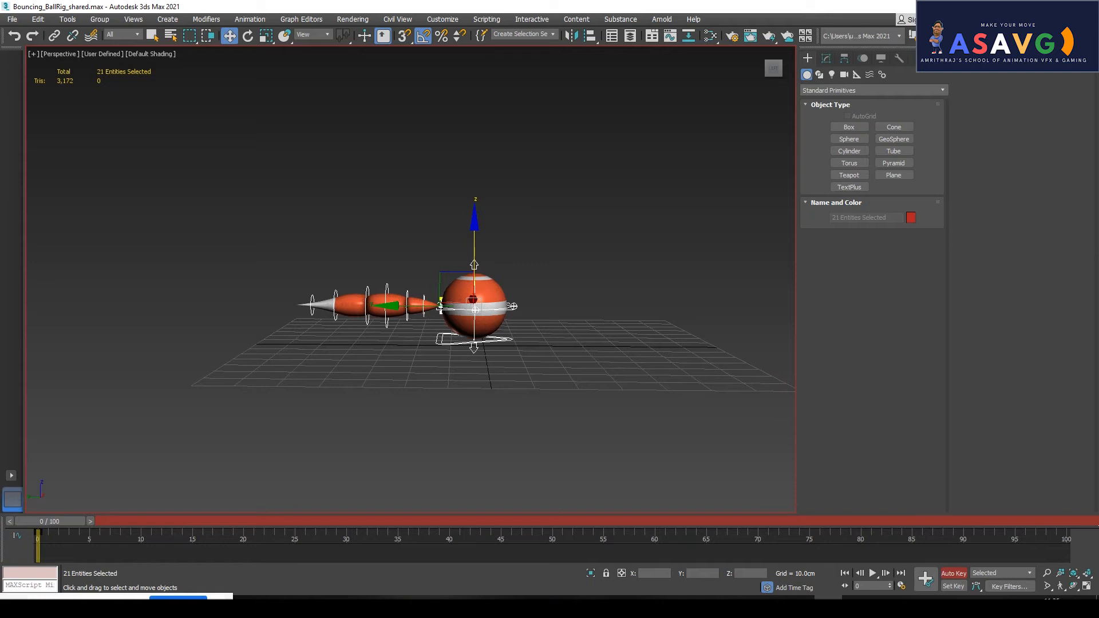
At frame 4, raise the ball's upper stretch control to about Z 36 cm to elongate the ball.
{"action": "left_click_drag", "start_coordinate": [43, 523], "coordinate": [83, 534]}
{"action": "key", "text": "w"}
{"action": "scroll", "coordinate": [425, 387], "scroll_direction": "up", "scroll_amount": 3}
{"action": "left_click", "coordinate": [541, 250]}
{"action": "left_click", "coordinate": [508, 253]}
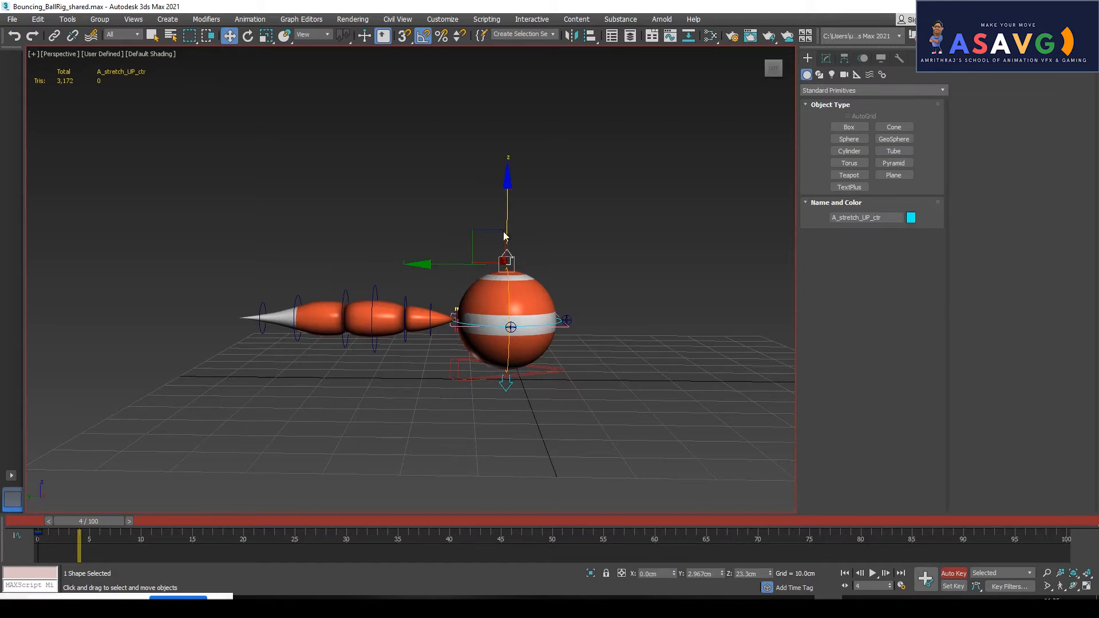
{"action": "left_click_drag", "start_coordinate": [509, 172], "coordinate": [508, 115]}
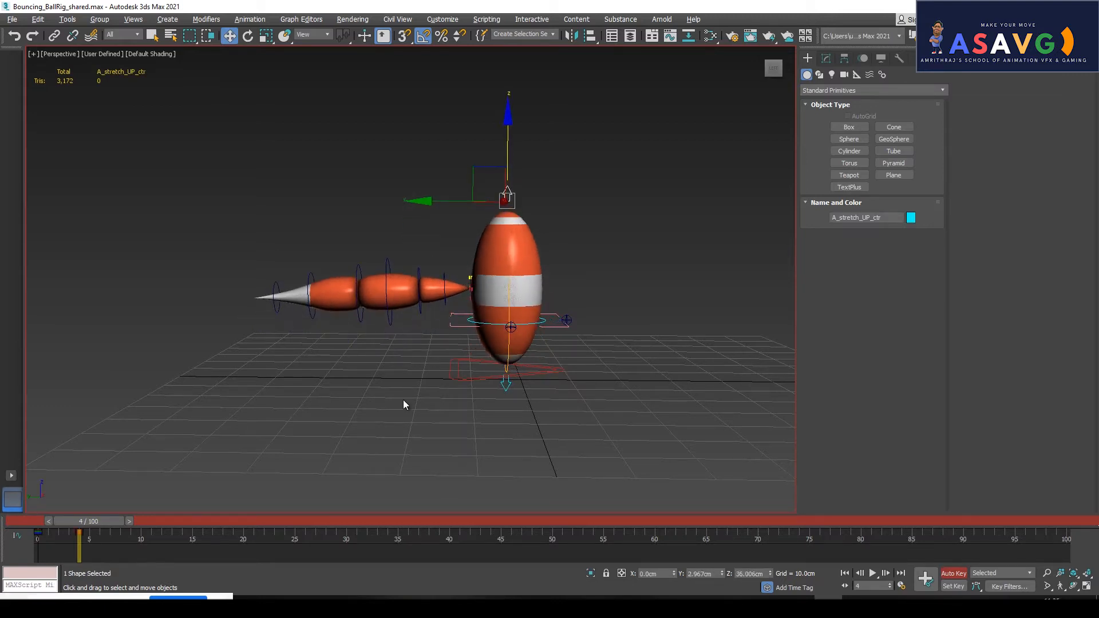
At frame 10, lower the upper stretch control to about Z 11.6 cm to squash the ball flat.
{"action": "scroll", "coordinate": [403, 399], "scroll_direction": "down", "scroll_amount": 3}
{"action": "middle_click_drag", "start_coordinate": [403, 400], "coordinate": [336, 362]}
{"action": "left_click_drag", "start_coordinate": [52, 524], "coordinate": [141, 539]}
{"action": "left_click_drag", "start_coordinate": [451, 191], "coordinate": [458, 239]}
{"action": "scroll", "coordinate": [418, 335], "scroll_direction": "up", "scroll_amount": 2}
{"action": "scroll", "coordinate": [418, 335], "scroll_direction": "up", "scroll_amount": 3}
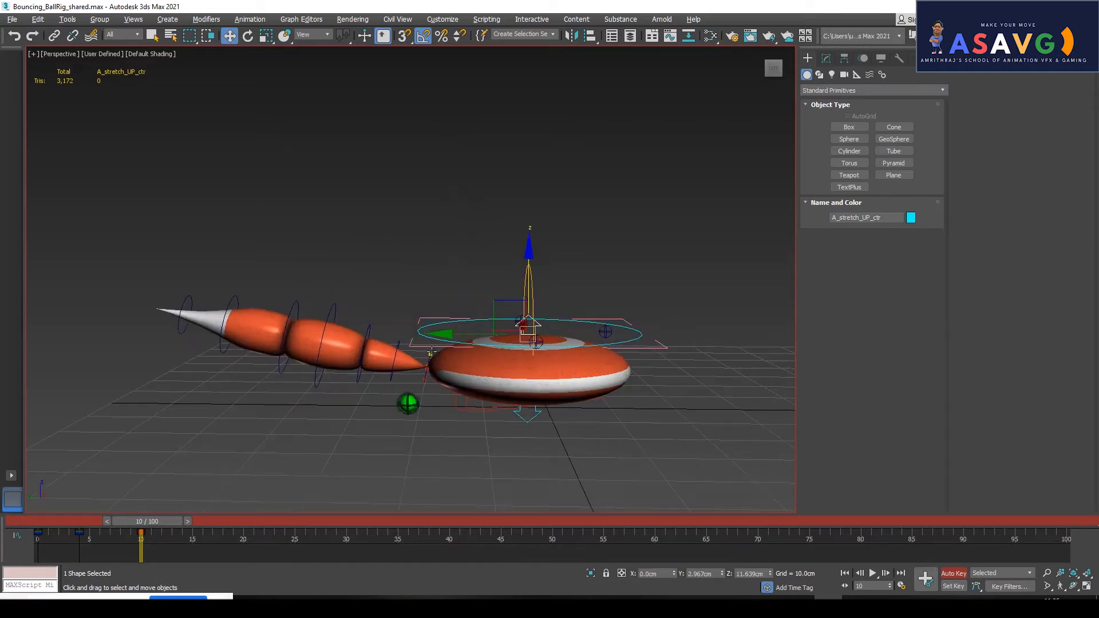
At frame 25, lower the upper stretch control slightly to flatten the ball further.
{"action": "left_click_drag", "start_coordinate": [156, 522], "coordinate": [303, 521]}
{"action": "key", "text": "w"}
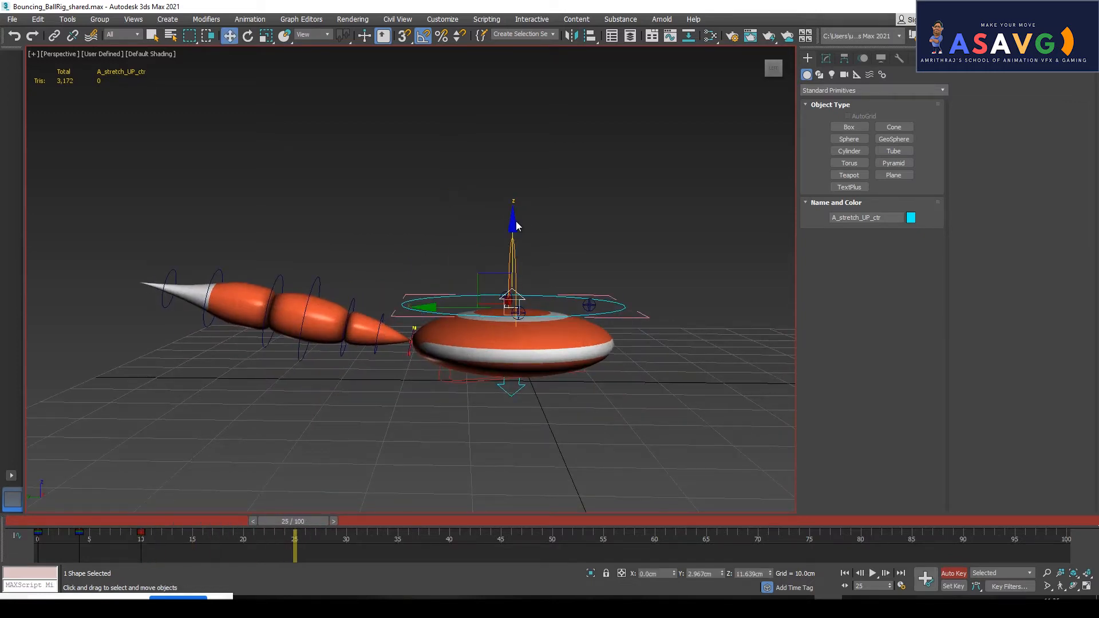
{"action": "left_click_drag", "start_coordinate": [514, 220], "coordinate": [513, 237]}
{"action": "scroll", "coordinate": [452, 348], "scroll_direction": "down", "scroll_amount": 1}
{"action": "scroll", "coordinate": [452, 347], "scroll_direction": "down", "scroll_amount": 1}
Spread the stretch and squash keys along the timeline to frames 12, 26 and 41.
{"action": "left_click_drag", "start_coordinate": [293, 521], "coordinate": [104, 545]}
{"action": "key", "text": "w"}
{"action": "left_click_drag", "start_coordinate": [352, 536], "coordinate": [169, 526]}
{"action": "key", "text": "w"}
{"action": "left_click_drag", "start_coordinate": [226, 535], "coordinate": [308, 535]}
At frame 20, raise the upper stretch control in small increments to lengthen the ball before the squash.
{"action": "left_click_drag", "start_coordinate": [168, 521], "coordinate": [243, 524]}
{"action": "left_click", "coordinate": [161, 533]}
{"action": "key", "text": "w"}
{"action": "left_click_drag", "start_coordinate": [480, 162], "coordinate": [481, 146]}
{"action": "mouse_move", "coordinate": [238, 526]}
{"action": "left_mouse_down"}
{"action": "mouse_move", "coordinate": [64, 539]}
{"action": "mouse_move", "coordinate": [484, 544]}
{"action": "mouse_move", "coordinate": [94, 514]}
{"action": "mouse_move", "coordinate": [249, 523]}
{"action": "left_mouse_up"}
{"action": "key", "text": "w"}
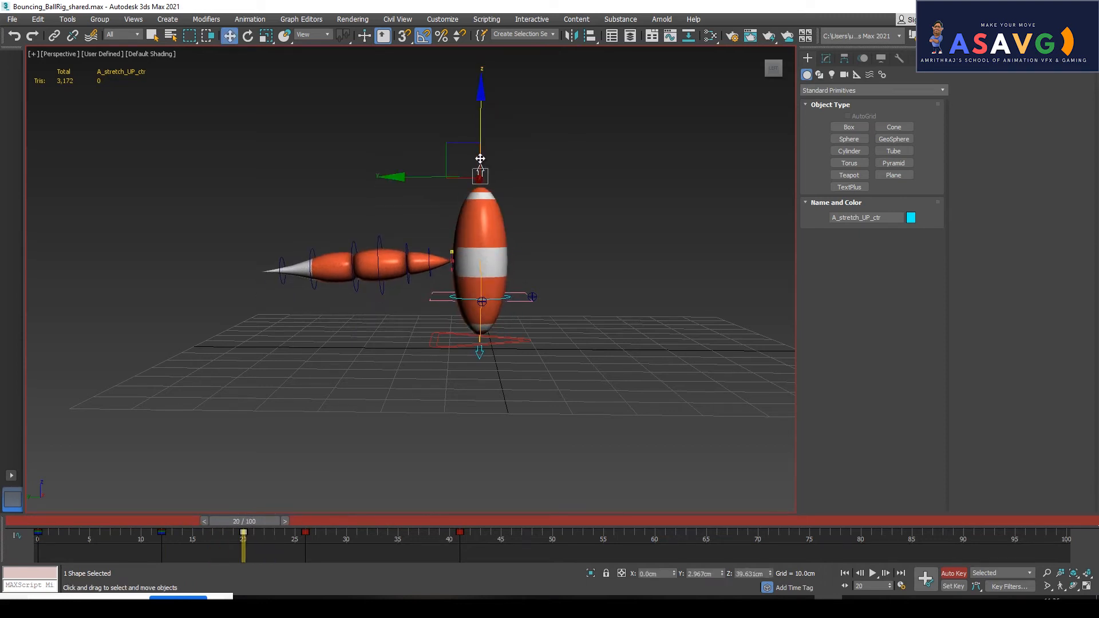
{"action": "left_click_drag", "start_coordinate": [484, 166], "coordinate": [484, 160]}
Shift the last three keys two frames later, to frames 22, 28 and 43.
{"action": "left_click_drag", "start_coordinate": [482, 543], "coordinate": [423, 519]}
{"action": "key", "text": "w"}
{"action": "left_click", "coordinate": [373, 521]}
{"action": "key", "text": "w"}
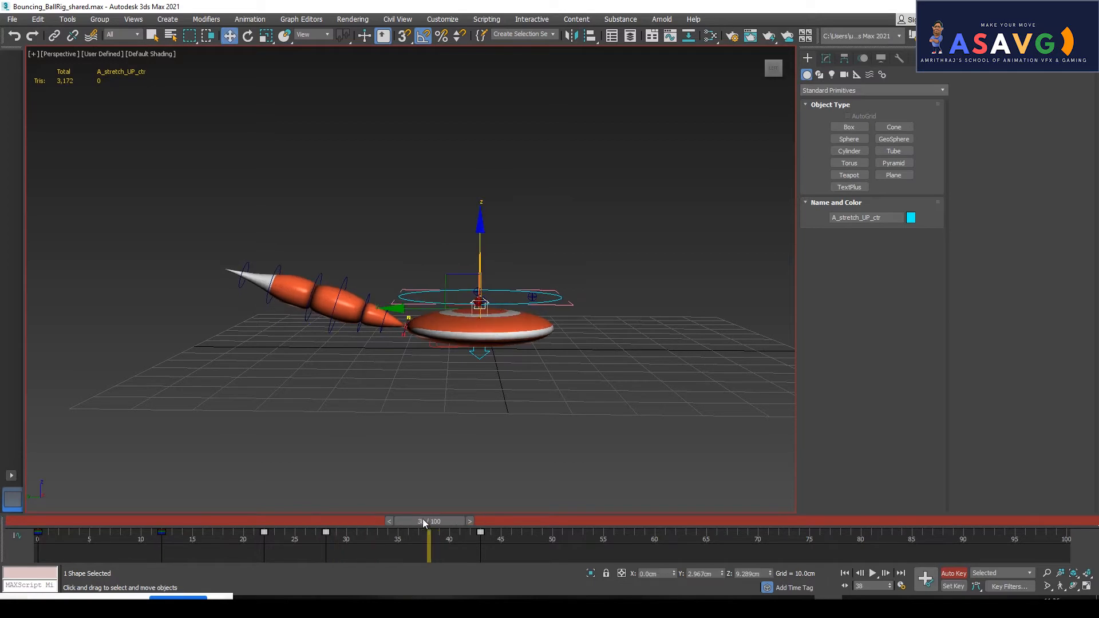
Move the first squash key to frame 27 and lower the upper stretch control about 0.8 cm at frame 43.
{"action": "left_click_drag", "start_coordinate": [325, 537], "coordinate": [467, 531]}
{"action": "key", "text": "ctrl+z"}
{"action": "left_click", "coordinate": [331, 540]}
{"action": "left_click", "coordinate": [329, 537]}
{"action": "key", "text": "w"}
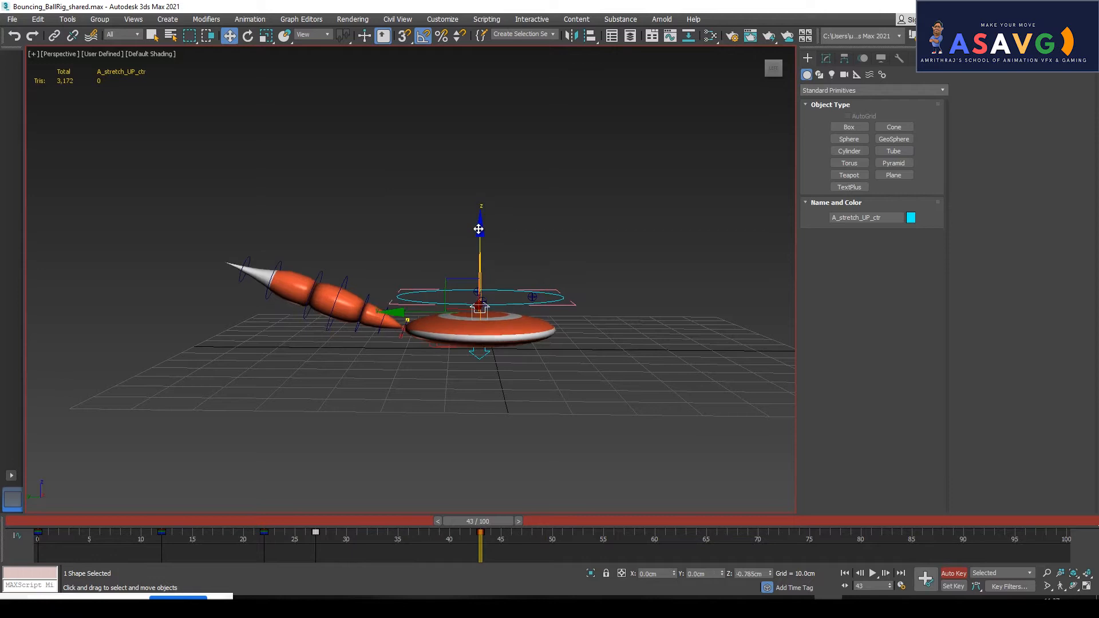
{"action": "mouse_move", "coordinate": [458, 523]}
{"action": "left_mouse_down"}
{"action": "mouse_move", "coordinate": [113, 523]}
{"action": "mouse_move", "coordinate": [458, 521]}
{"action": "left_mouse_up"}
{"action": "key", "text": "w"}
Key all the rig controls at frame 43 and review the squash between frames 27 and 43.
{"action": "left_click_drag", "start_coordinate": [721, 499], "coordinate": [721, 499]}
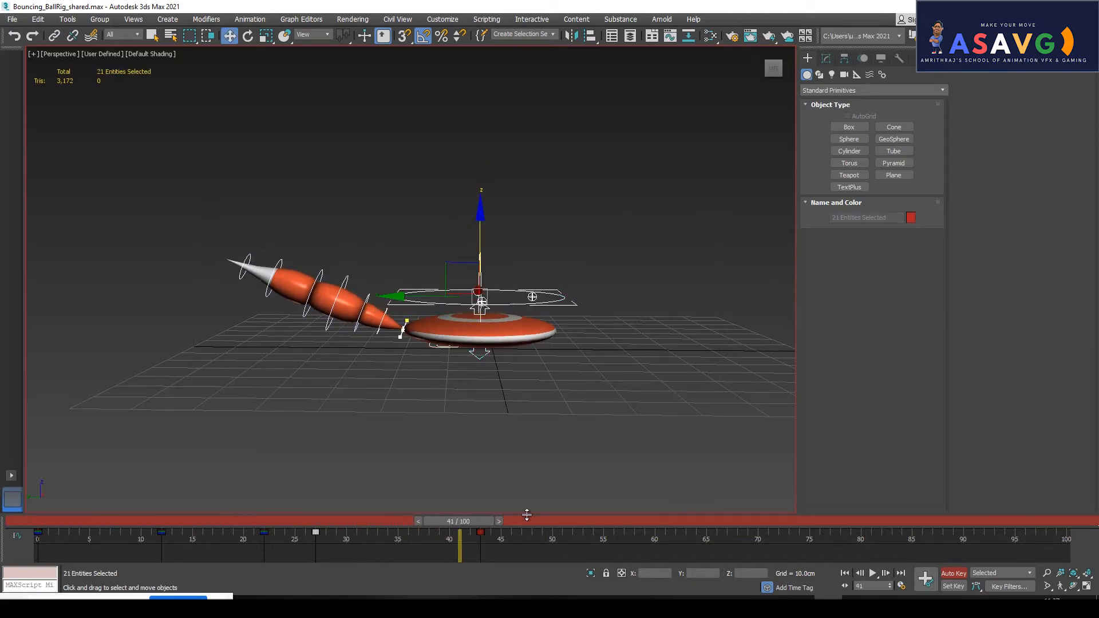
{"action": "left_click_drag", "start_coordinate": [500, 518], "coordinate": [331, 537]}
{"action": "key", "text": "w"}
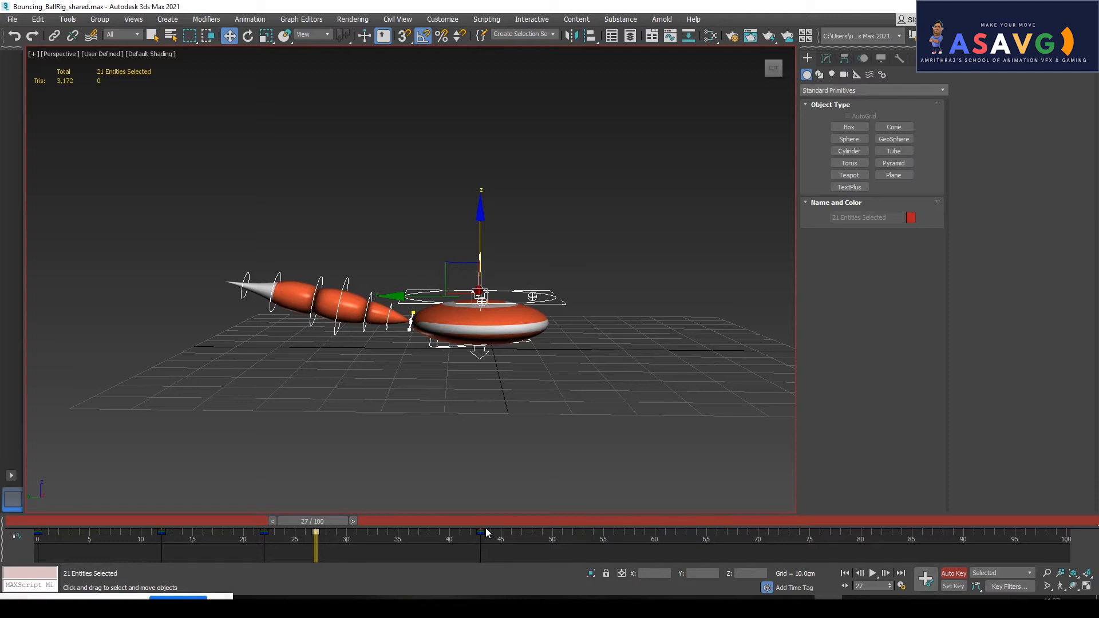
{"action": "left_click", "coordinate": [444, 431]}
{"action": "key", "text": "ctrl+z"}
{"action": "left_click_drag", "start_coordinate": [301, 521], "coordinate": [474, 545]}
{"action": "key", "text": "w"}
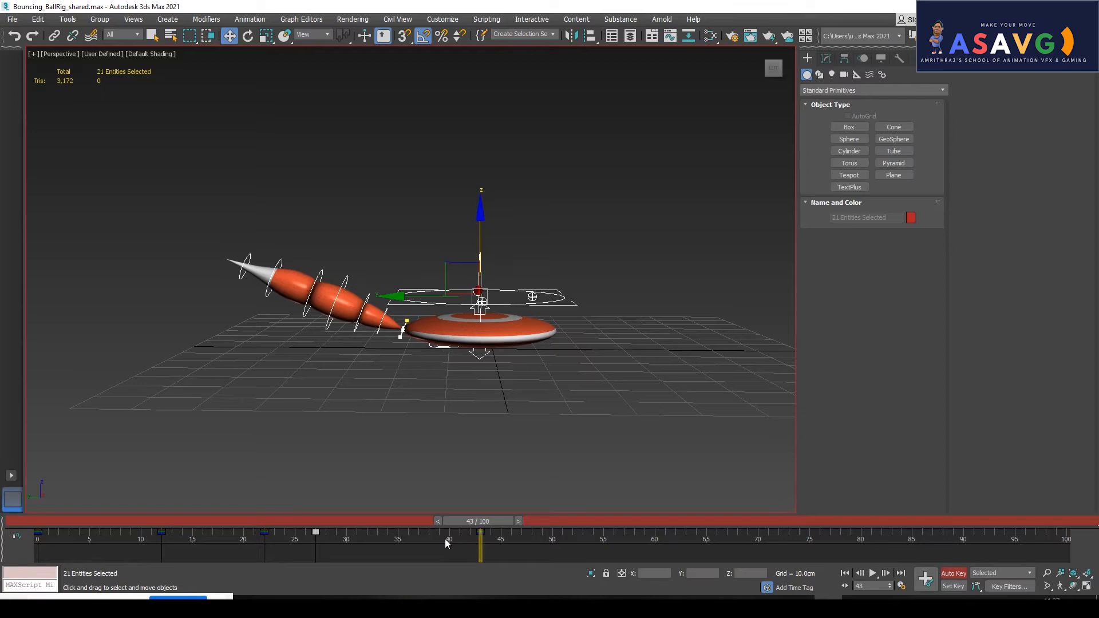
{"action": "middle_click_drag", "start_coordinate": [494, 415], "coordinate": [490, 401]}
{"action": "left_click_drag", "start_coordinate": [478, 521], "coordinate": [405, 559]}
{"action": "key", "text": "w"}
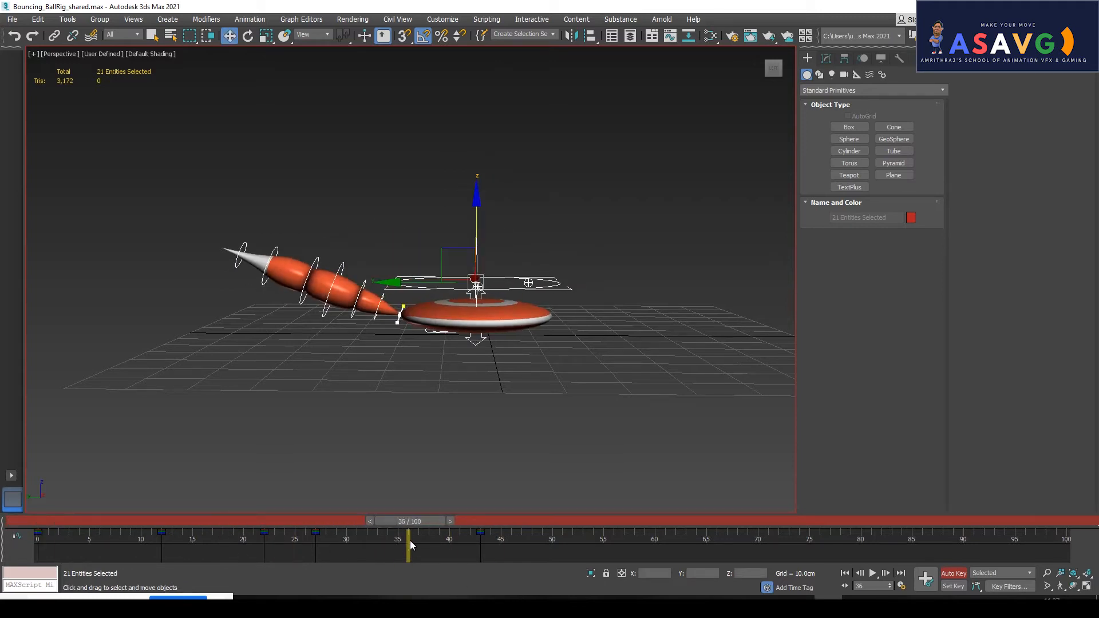
At frame 44, raise the upper stretch control by about 14.2 cm to return the ball to a round shape.
{"action": "left_click_drag", "start_coordinate": [418, 520], "coordinate": [497, 525]}
{"action": "middle_click_drag", "start_coordinate": [502, 461], "coordinate": [458, 404], "text": "alt"}
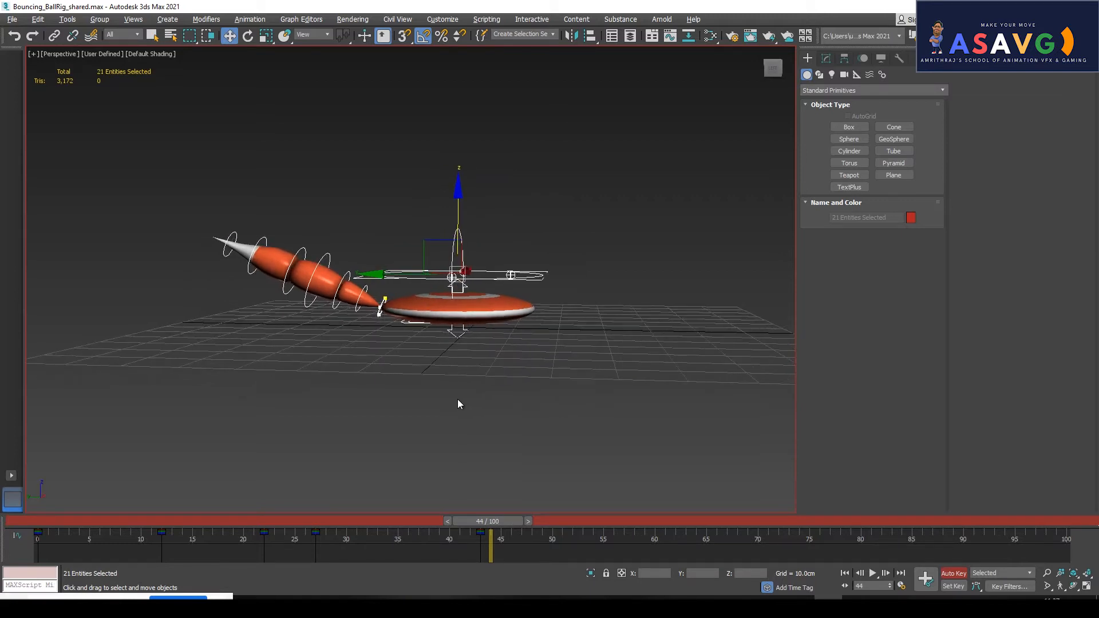
{"action": "middle_click_drag", "start_coordinate": [632, 435], "coordinate": [480, 396], "text": "alt"}
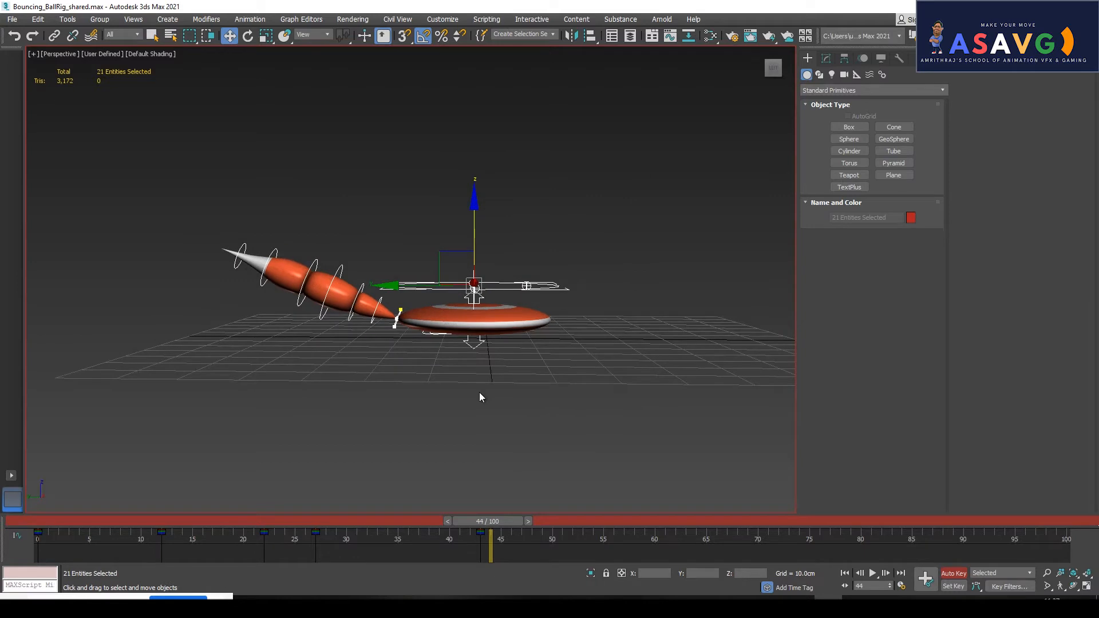
{"action": "scroll", "coordinate": [479, 394], "scroll_direction": "up", "scroll_amount": 1}
{"action": "left_click", "coordinate": [550, 336]}
{"action": "left_click", "coordinate": [497, 296]}
{"action": "left_click_drag", "start_coordinate": [489, 289], "coordinate": [489, 199]}
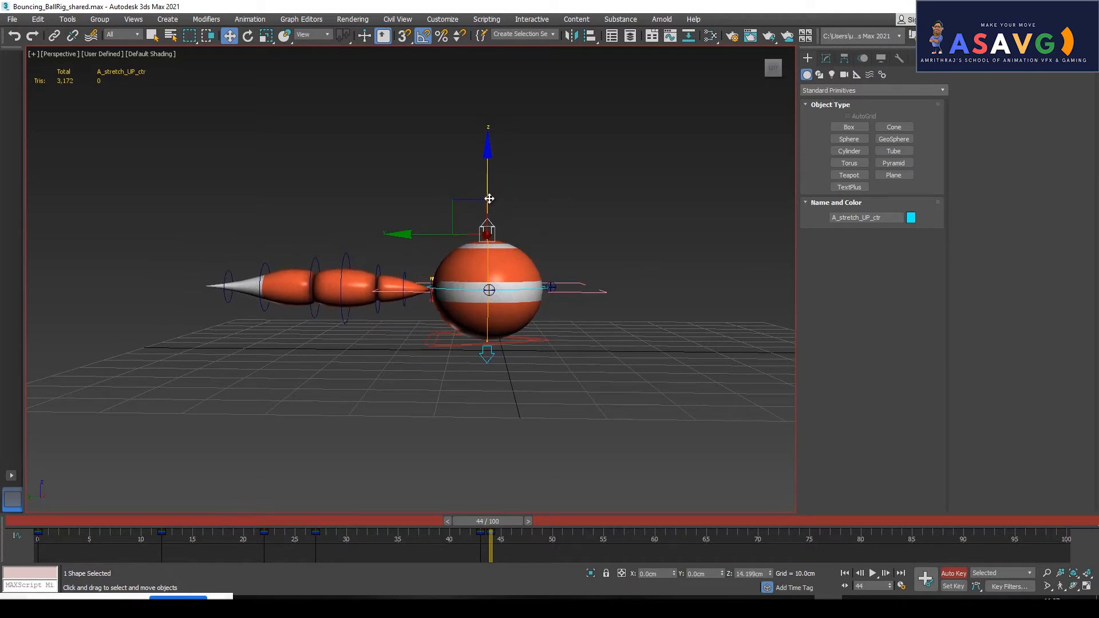
At frame 45, raise the upper stretch control to about Z 45.8 cm to stretch the ball tall and thin.
{"action": "left_click_drag", "start_coordinate": [476, 526], "coordinate": [501, 524]}
{"action": "left_click_drag", "start_coordinate": [488, 228], "coordinate": [485, 110]}
{"action": "mouse_move", "coordinate": [517, 524]}
{"action": "left_mouse_down"}
{"action": "mouse_move", "coordinate": [475, 536]}
{"action": "mouse_move", "coordinate": [499, 532]}
{"action": "left_mouse_up"}
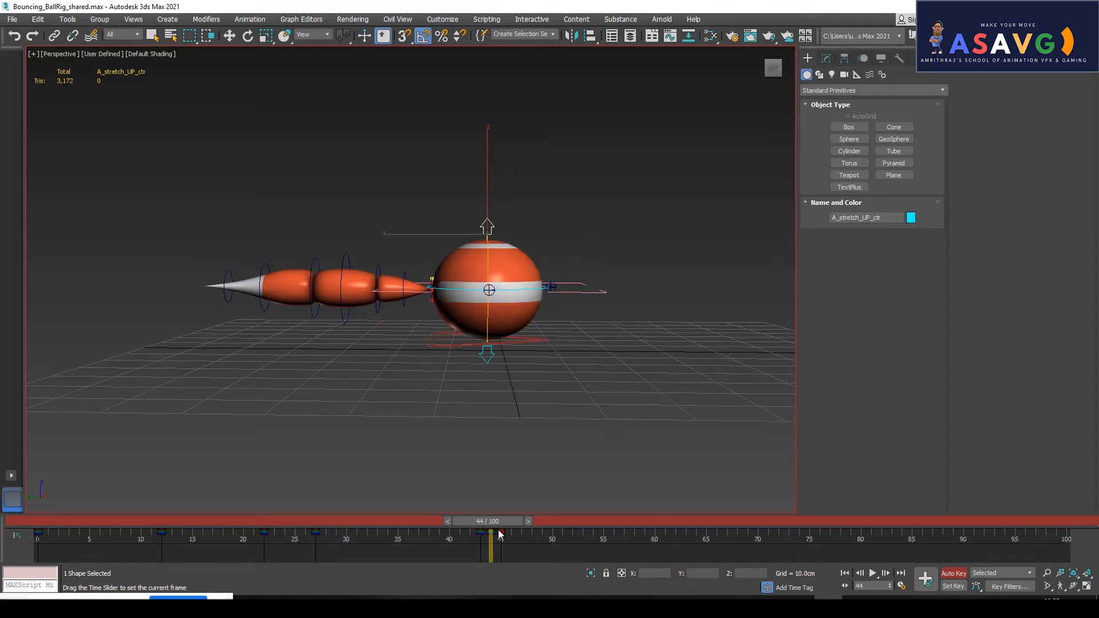
{"action": "left_click_drag", "start_coordinate": [499, 534], "coordinate": [502, 534]}
{"action": "key", "text": "w"}
{"action": "scroll", "coordinate": [535, 363], "scroll_direction": "down", "scroll_amount": 3}
{"action": "middle_click_drag", "start_coordinate": [535, 363], "coordinate": [532, 398]}
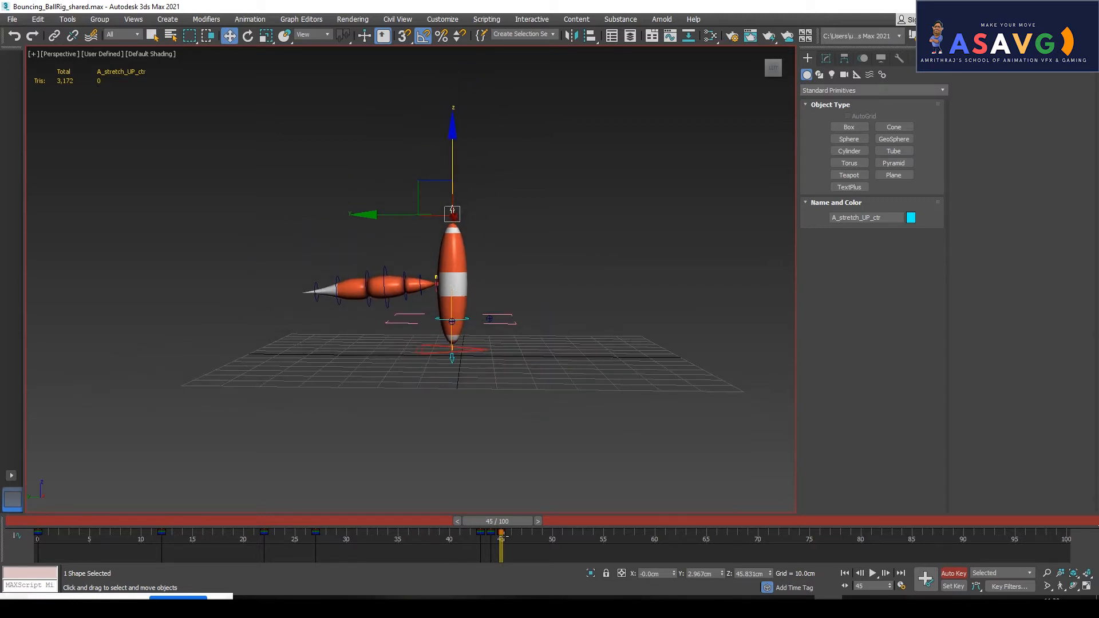
At frame 48, lift the whole rig off the ground by raising its base control to about Z 61.7 cm.
{"action": "left_click_drag", "start_coordinate": [490, 528], "coordinate": [523, 522]}
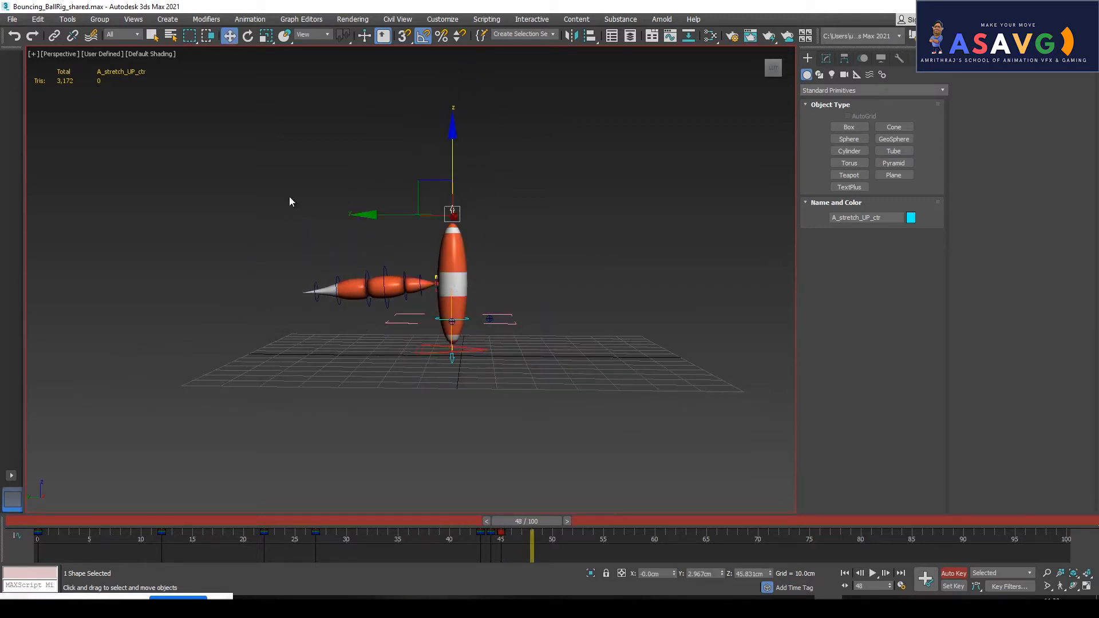
{"action": "left_click_drag", "start_coordinate": [561, 421], "coordinate": [578, 465]}
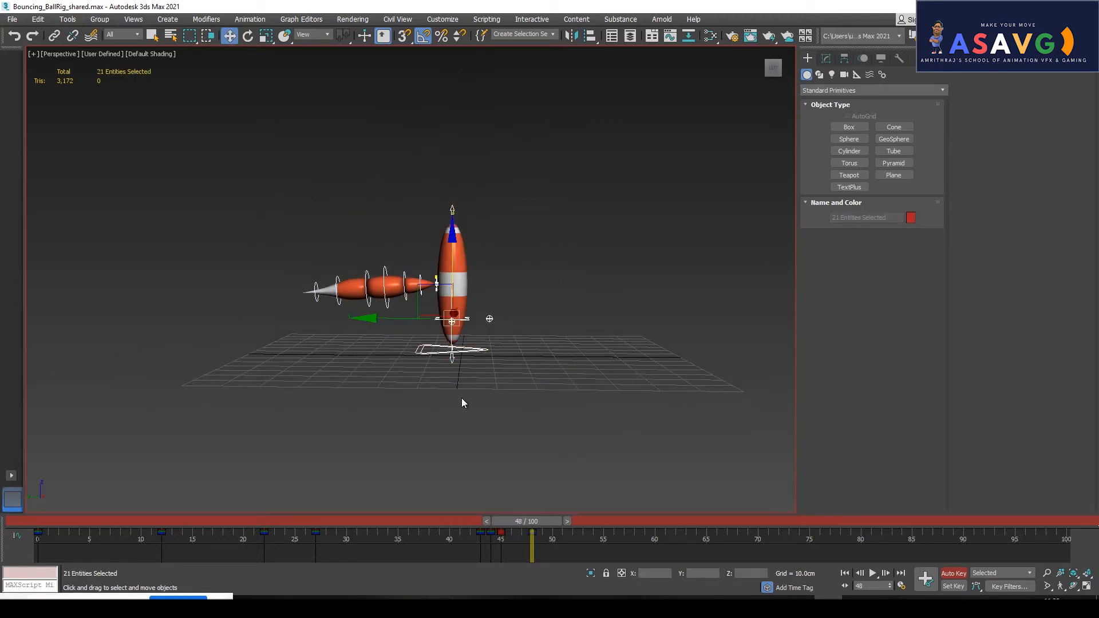
{"action": "left_click", "coordinate": [449, 318]}
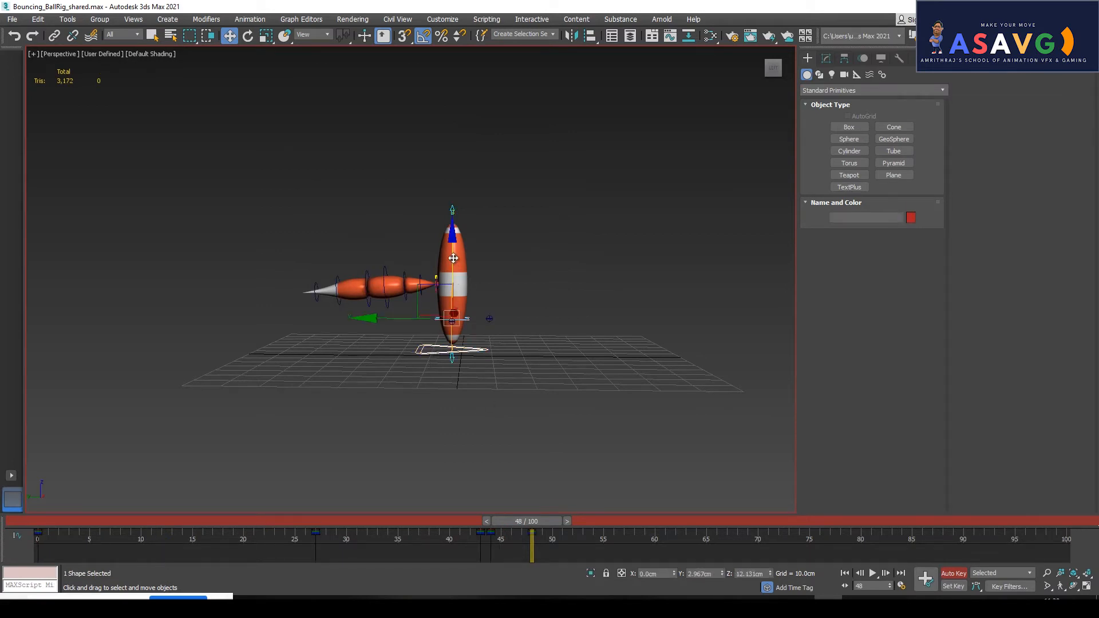
{"action": "left_click_drag", "start_coordinate": [452, 234], "coordinate": [453, 83]}
{"action": "middle_click_drag", "start_coordinate": [549, 228], "coordinate": [478, 245], "text": "alt"}
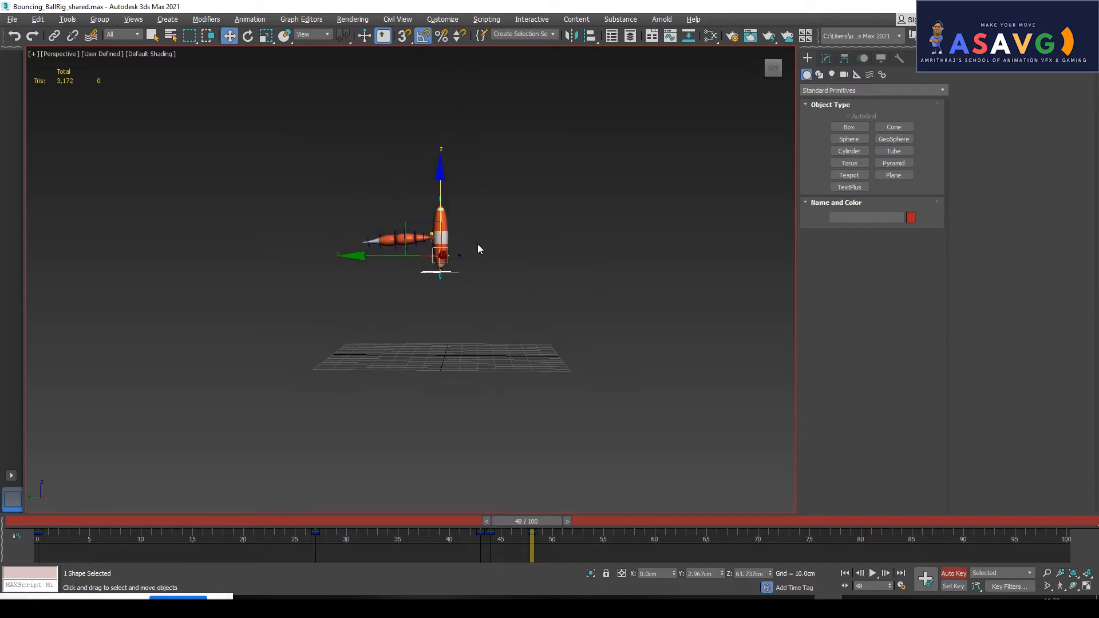
Shift the base control's airborne key to frame 46 and go to frame 50.
{"action": "mouse_move", "coordinate": [522, 520]}
{"action": "left_mouse_down"}
{"action": "mouse_move", "coordinate": [476, 527]}
{"action": "mouse_move", "coordinate": [541, 524]}
{"action": "mouse_move", "coordinate": [524, 537]}
{"action": "mouse_move", "coordinate": [490, 527]}
{"action": "mouse_move", "coordinate": [542, 524]}
{"action": "left_mouse_up"}
{"action": "key", "text": "w"}
{"action": "scroll", "coordinate": [520, 362], "scroll_direction": "up", "scroll_amount": 5}
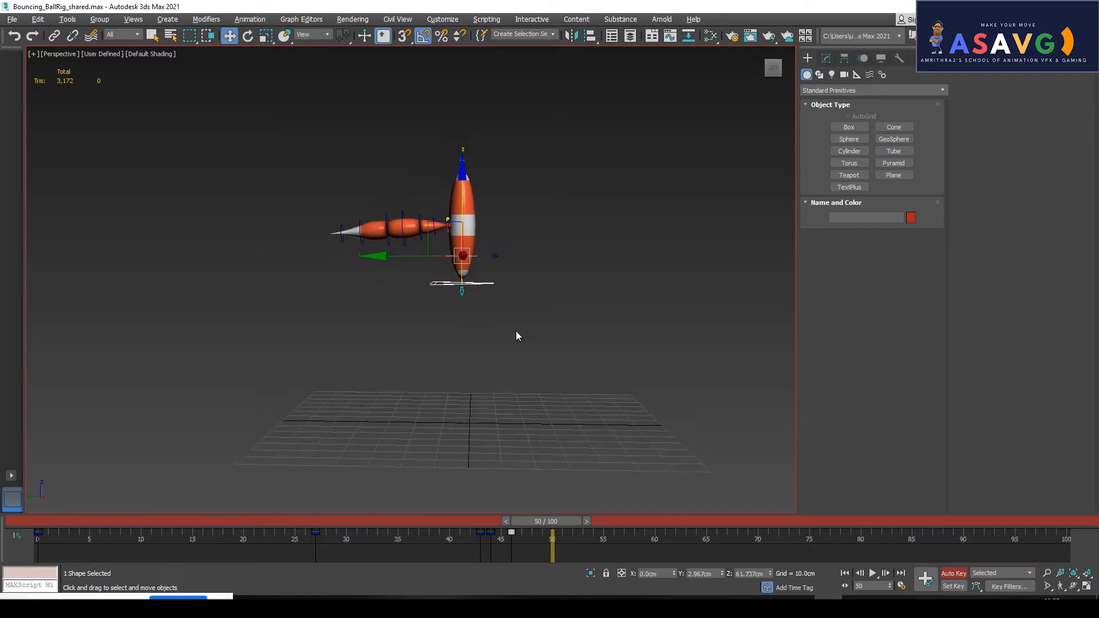
At frame 50, lower the upper stretch control to about Z 99.1 cm so the airborne ball is round.
{"action": "left_click_drag", "start_coordinate": [324, 116], "coordinate": [568, 368]}
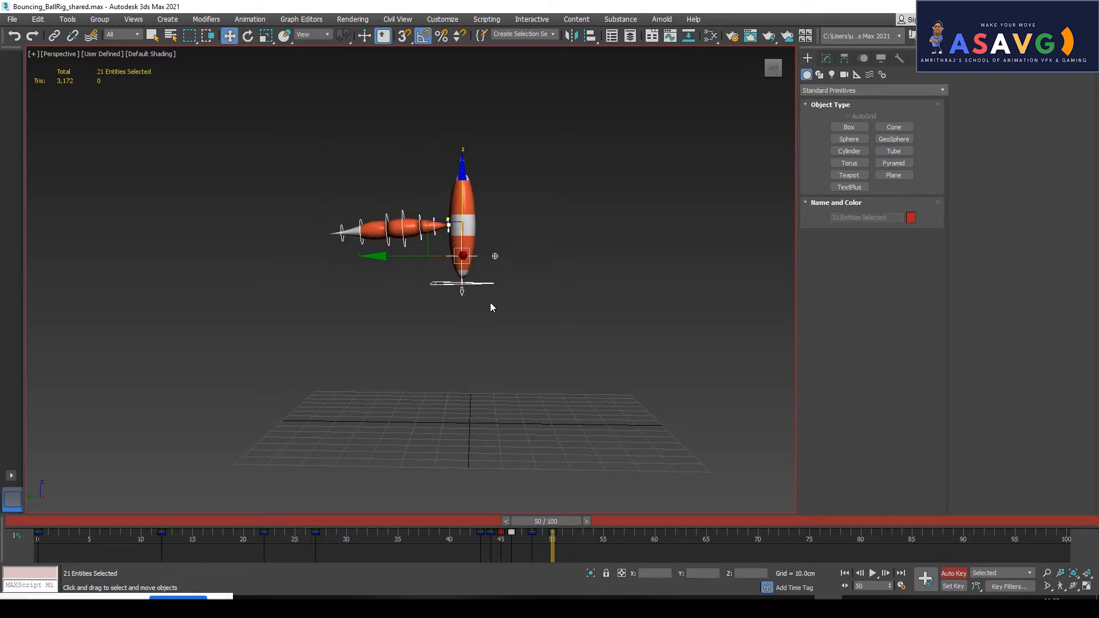
{"action": "left_click", "coordinate": [445, 282]}
{"action": "middle_click_drag", "start_coordinate": [461, 282], "coordinate": [518, 254], "text": "alt"}
{"action": "scroll", "coordinate": [495, 238], "scroll_direction": "down", "scroll_amount": 2}
{"action": "left_click", "coordinate": [525, 235]}
{"action": "scroll", "coordinate": [509, 226], "scroll_direction": "up", "scroll_amount": 1}
{"action": "left_click", "coordinate": [491, 175]}
{"action": "left_click_drag", "start_coordinate": [495, 160], "coordinate": [497, 210]}
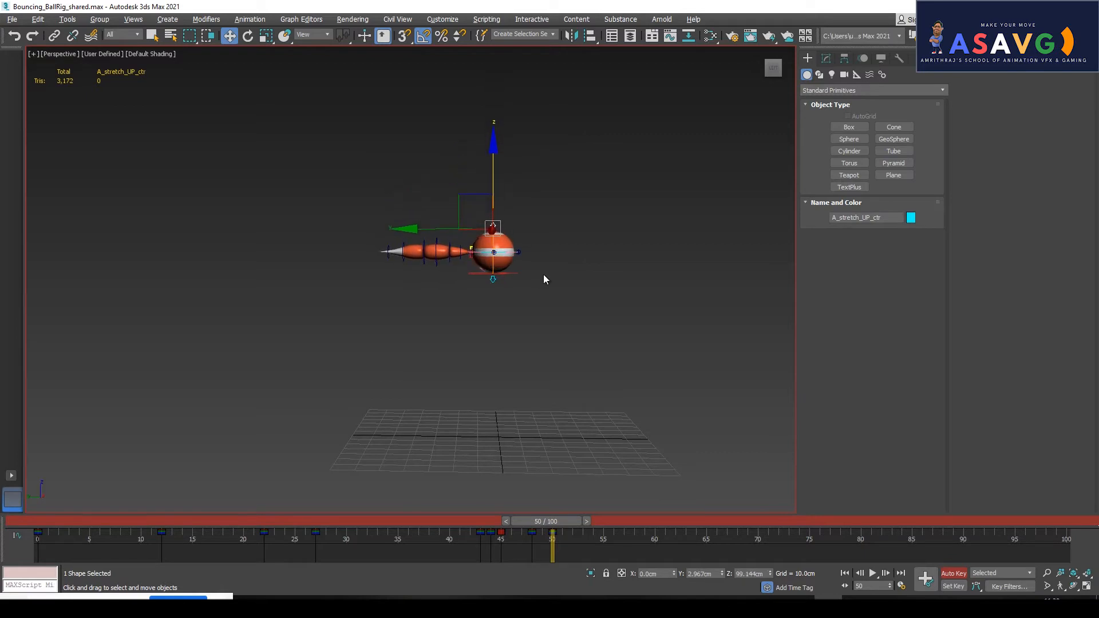
At frame 48, lower the rig's base control to about Z 54.1 cm to adjust the rise of the jump.
{"action": "scroll", "coordinate": [549, 295], "scroll_direction": "up", "scroll_amount": 3}
{"action": "middle_click_drag", "start_coordinate": [554, 310], "coordinate": [476, 282]}
{"action": "scroll", "coordinate": [554, 305], "scroll_direction": "down", "scroll_amount": 3}
{"action": "mouse_move", "coordinate": [555, 523]}
{"action": "left_mouse_down"}
{"action": "mouse_move", "coordinate": [487, 525]}
{"action": "mouse_move", "coordinate": [562, 523]}
{"action": "mouse_move", "coordinate": [518, 524]}
{"action": "mouse_move", "coordinate": [534, 527]}
{"action": "left_mouse_up"}
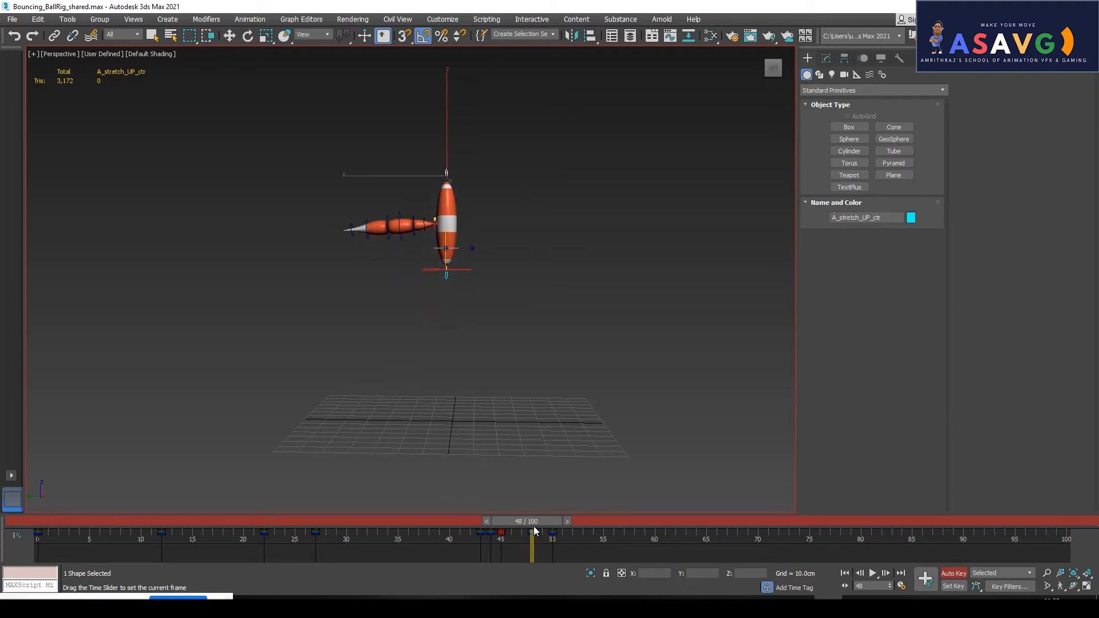
{"action": "middle_click_drag", "start_coordinate": [512, 366], "coordinate": [521, 345]}
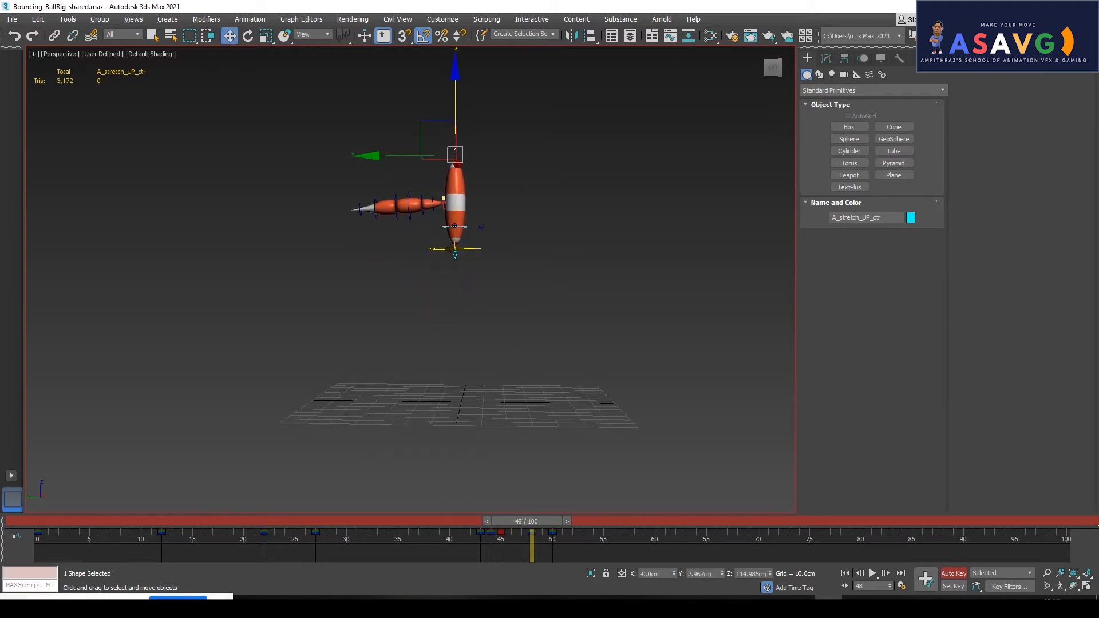
{"action": "key", "text": "ctrl+a"}
{"action": "mouse_move", "coordinate": [537, 521]}
{"action": "left_mouse_down"}
{"action": "mouse_move", "coordinate": [512, 521]}
{"action": "mouse_move", "coordinate": [537, 524]}
{"action": "left_mouse_up"}
{"action": "key", "text": "w"}
{"action": "left_click", "coordinate": [520, 310]}
{"action": "left_click", "coordinate": [438, 249]}
{"action": "left_click_drag", "start_coordinate": [457, 149], "coordinate": [457, 207]}
{"action": "mouse_move", "coordinate": [521, 518]}
{"action": "left_mouse_down"}
{"action": "mouse_move", "coordinate": [482, 526]}
{"action": "mouse_move", "coordinate": [529, 531]}
{"action": "left_mouse_up"}
{"action": "key", "text": "w"}
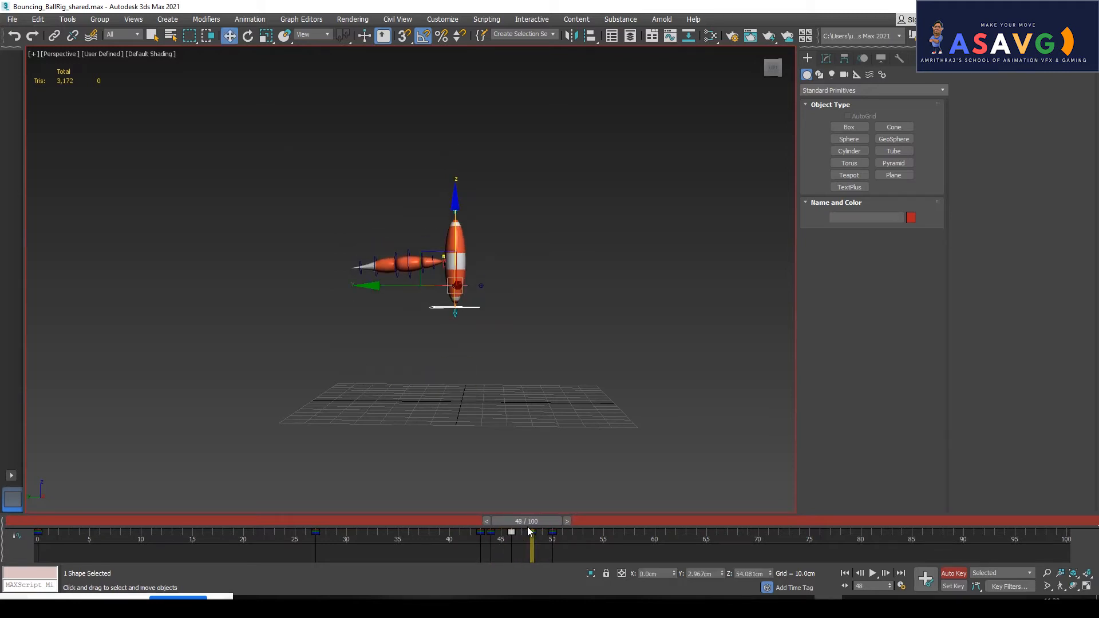
Undo the last lowering of the rig's base control at frame 48 and clear the selection.
{"action": "mouse_move", "coordinate": [533, 518]}
{"action": "left_mouse_down"}
{"action": "mouse_move", "coordinate": [497, 517]}
{"action": "mouse_move", "coordinate": [553, 521]}
{"action": "mouse_move", "coordinate": [540, 522]}
{"action": "left_mouse_up"}
{"action": "key", "text": "ctrl+z"}
{"action": "left_click", "coordinate": [527, 427]}
{"action": "scroll", "coordinate": [493, 326], "scroll_direction": "up", "scroll_amount": 2}
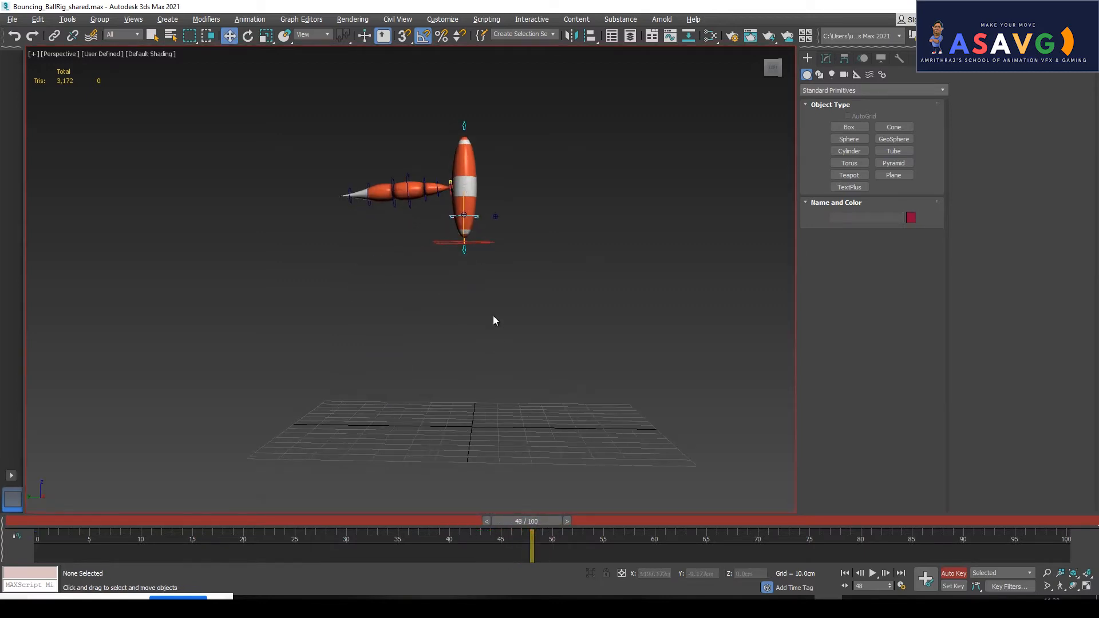
At frame 50, raise the rig's base control to about Z 109.1 cm so the ball keeps rising.
{"action": "left_click_drag", "start_coordinate": [321, 101], "coordinate": [599, 443]}
{"action": "left_click_drag", "start_coordinate": [523, 520], "coordinate": [551, 523]}
{"action": "key", "text": "w"}
{"action": "left_click", "coordinate": [538, 296]}
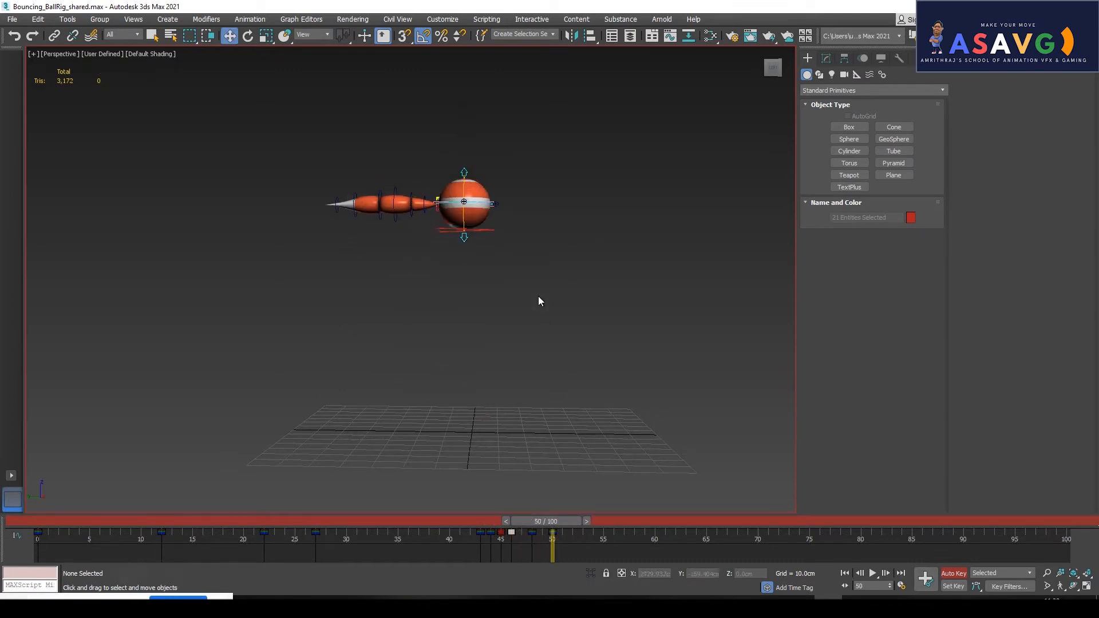
{"action": "left_click", "coordinate": [486, 233]}
{"action": "left_click_drag", "start_coordinate": [463, 156], "coordinate": [464, 102]}
Select all the rig controls and shift their frame 48 keys to frame 47 and their frame 50 keys to frame 49.
{"action": "scroll", "coordinate": [529, 208], "scroll_direction": "down", "scroll_amount": 3}
{"action": "left_click_drag", "start_coordinate": [537, 522], "coordinate": [522, 550]}
{"action": "key", "text": "w"}
{"action": "left_click_drag", "start_coordinate": [288, 180], "coordinate": [573, 400]}
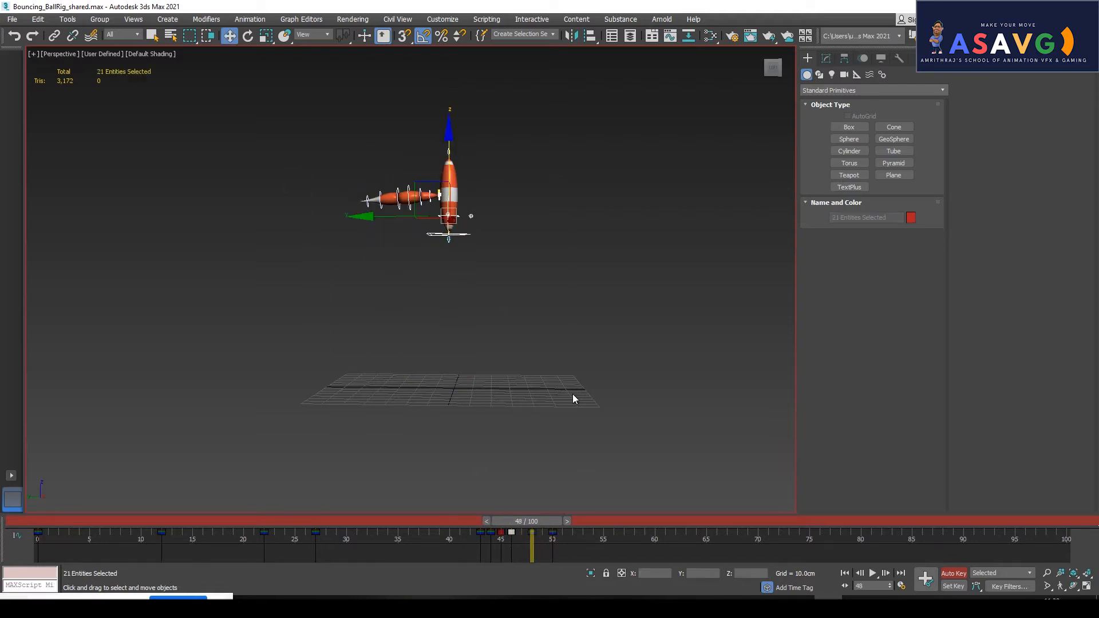
{"action": "left_click", "coordinate": [532, 536]}
{"action": "mouse_move", "coordinate": [527, 537]}
{"action": "left_mouse_down"}
{"action": "mouse_move", "coordinate": [543, 536]}
{"action": "mouse_move", "coordinate": [488, 525]}
{"action": "mouse_move", "coordinate": [554, 537]}
{"action": "mouse_move", "coordinate": [500, 538]}
{"action": "mouse_move", "coordinate": [555, 542]}
{"action": "mouse_move", "coordinate": [496, 532]}
{"action": "mouse_move", "coordinate": [543, 532]}
{"action": "left_mouse_up"}
{"action": "left_click", "coordinate": [552, 535]}
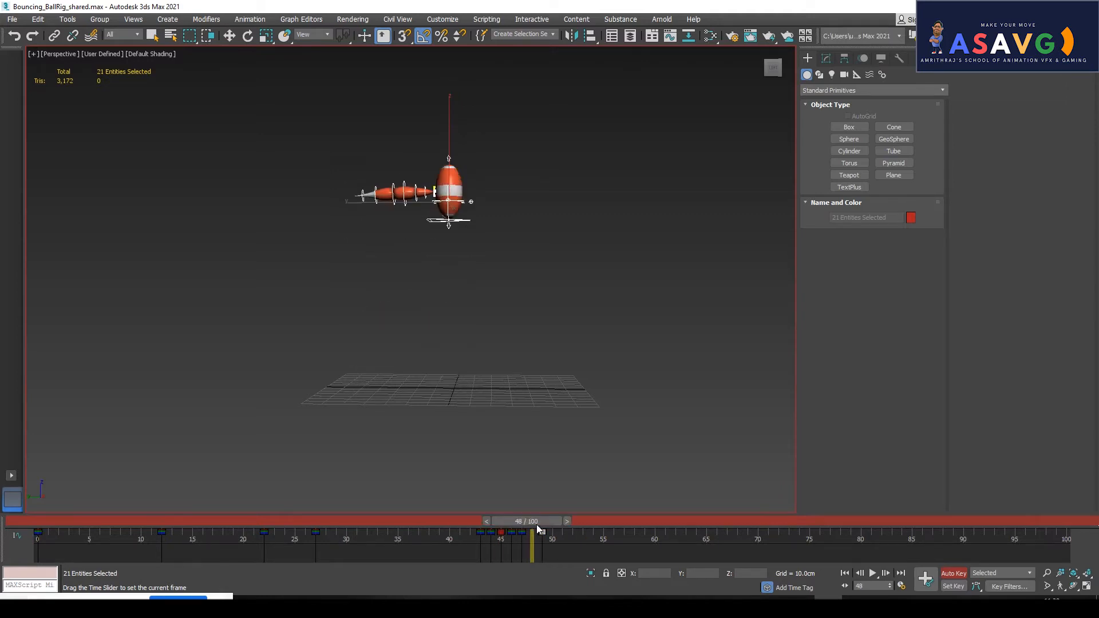
At frame 70, raise only the rig's base control to about Z 150.4 cm.
{"action": "key", "text": "w"}
{"action": "left_click_drag", "start_coordinate": [545, 524], "coordinate": [705, 538]}
{"action": "key", "text": "w"}
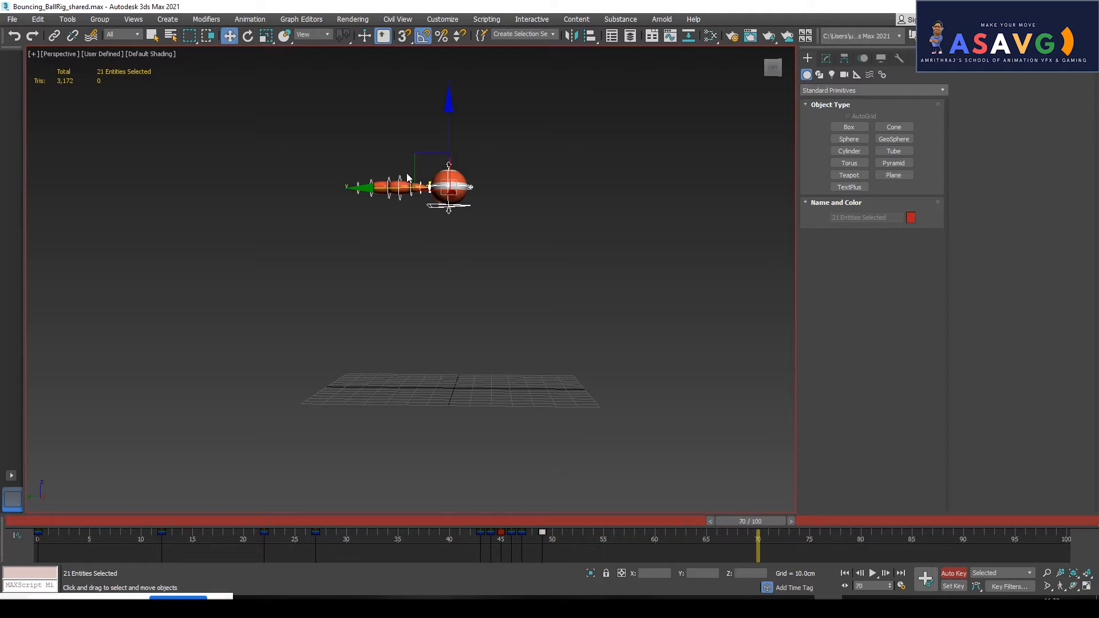
{"action": "middle_click_drag", "start_coordinate": [601, 337], "coordinate": [619, 371]}
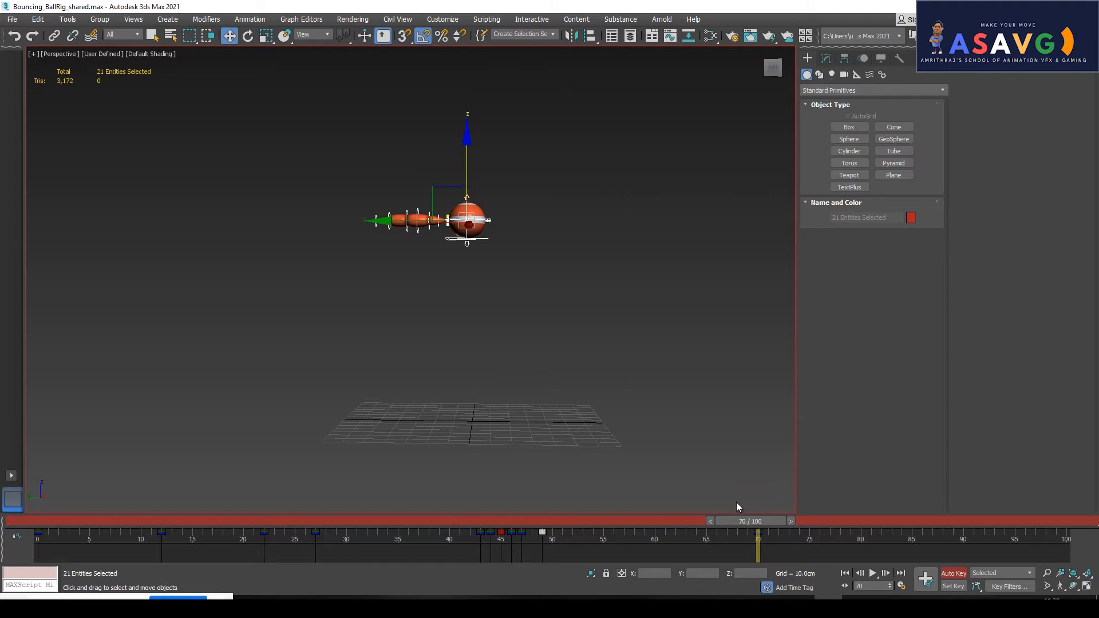
{"action": "left_click", "coordinate": [480, 269]}
{"action": "left_click", "coordinate": [474, 240]}
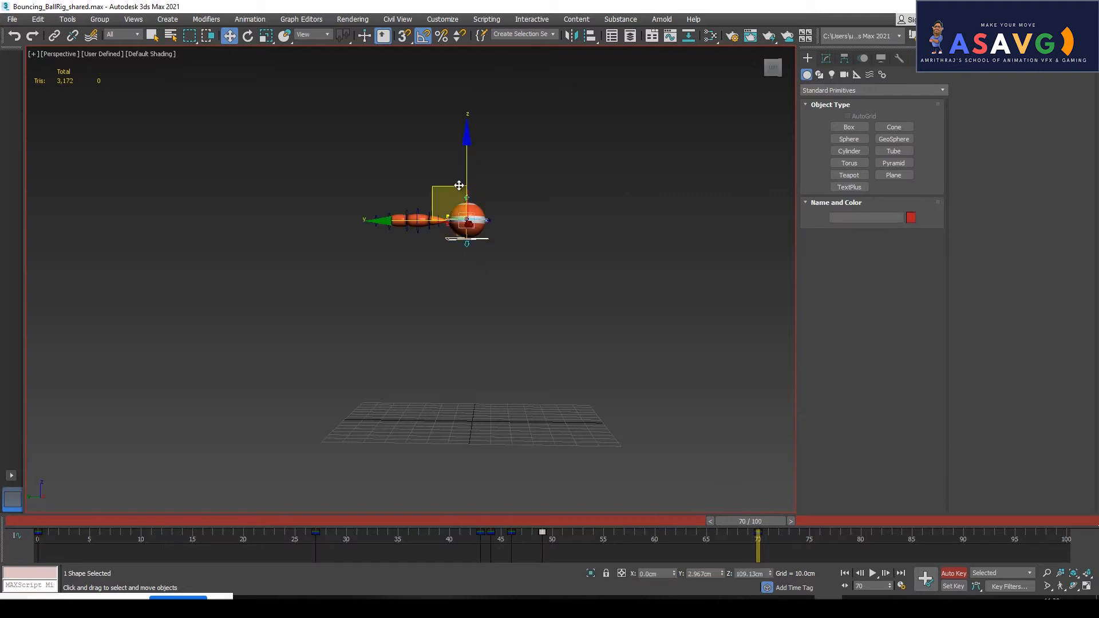
{"action": "left_click_drag", "start_coordinate": [467, 166], "coordinate": [469, 95]}
At frame 49, raise the base control to about Z 151.6 cm and return to frame 70.
{"action": "left_click_drag", "start_coordinate": [728, 522], "coordinate": [543, 533]}
{"action": "key", "text": "w"}
{"action": "left_click_drag", "start_coordinate": [470, 179], "coordinate": [470, 137]}
{"action": "mouse_move", "coordinate": [543, 519]}
{"action": "left_mouse_down"}
{"action": "mouse_move", "coordinate": [751, 541]}
{"action": "mouse_move", "coordinate": [548, 529]}
{"action": "left_mouse_up"}
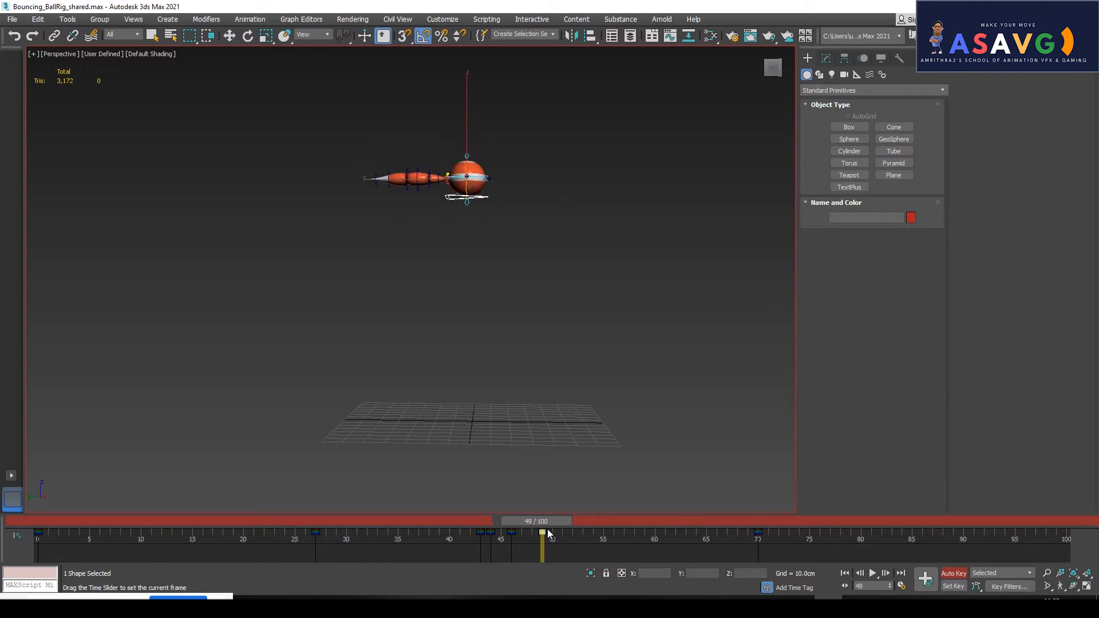
{"action": "left_click_drag", "start_coordinate": [472, 122], "coordinate": [472, 82]}
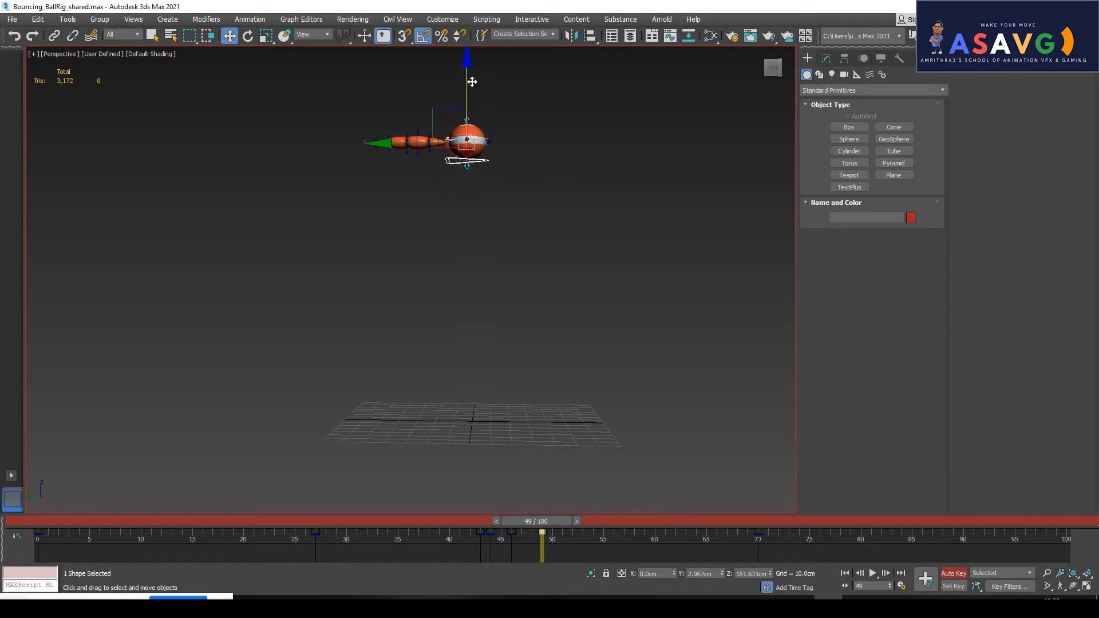
{"action": "left_click_drag", "start_coordinate": [548, 518], "coordinate": [720, 529]}
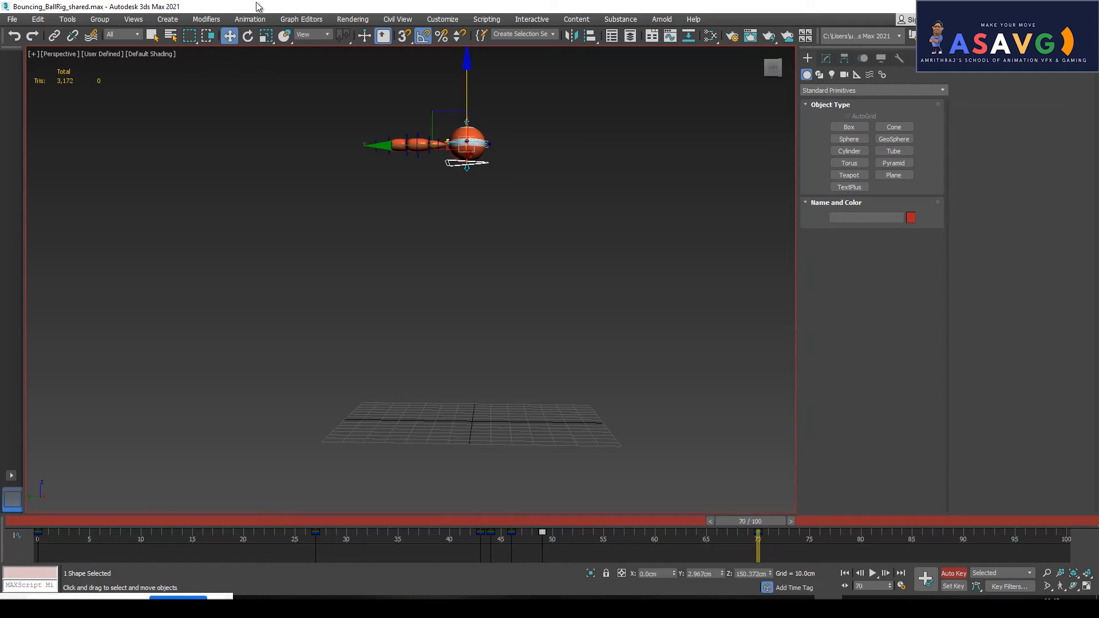
Open the Curve Editor for the base control, frame its curves and isolate the Z Position curve.
{"action": "left_click", "coordinate": [308, 21]}
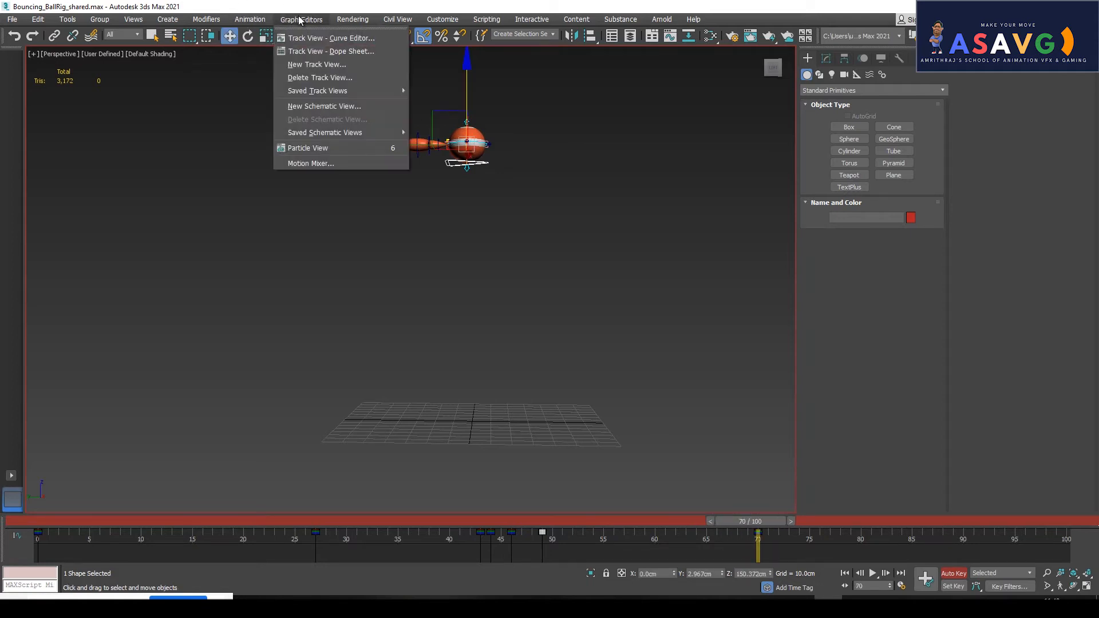
{"action": "left_click", "coordinate": [326, 38]}
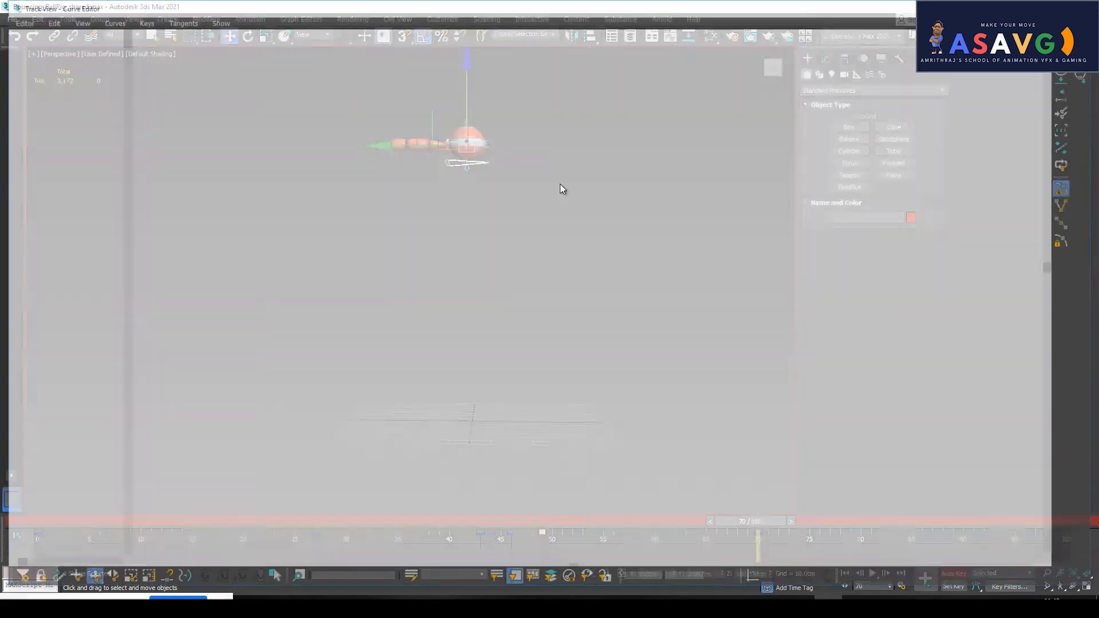
{"action": "left_click_drag", "start_coordinate": [475, 14], "coordinate": [506, 118]}
{"action": "left_click_drag", "start_coordinate": [346, 112], "coordinate": [383, 229]}
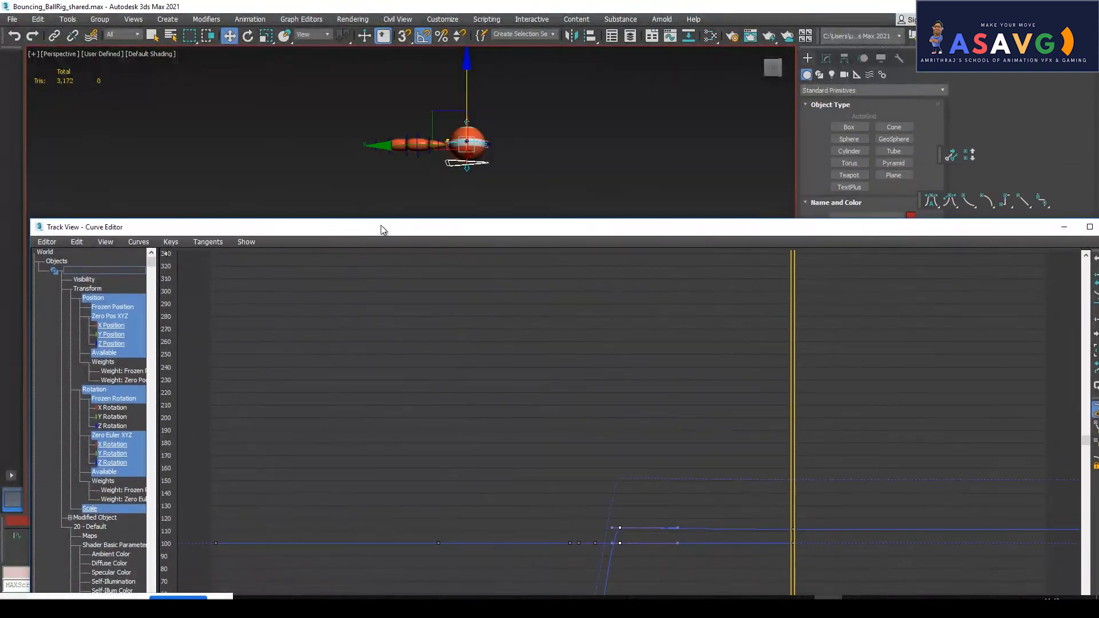
{"action": "left_click_drag", "start_coordinate": [480, 227], "coordinate": [475, 120]}
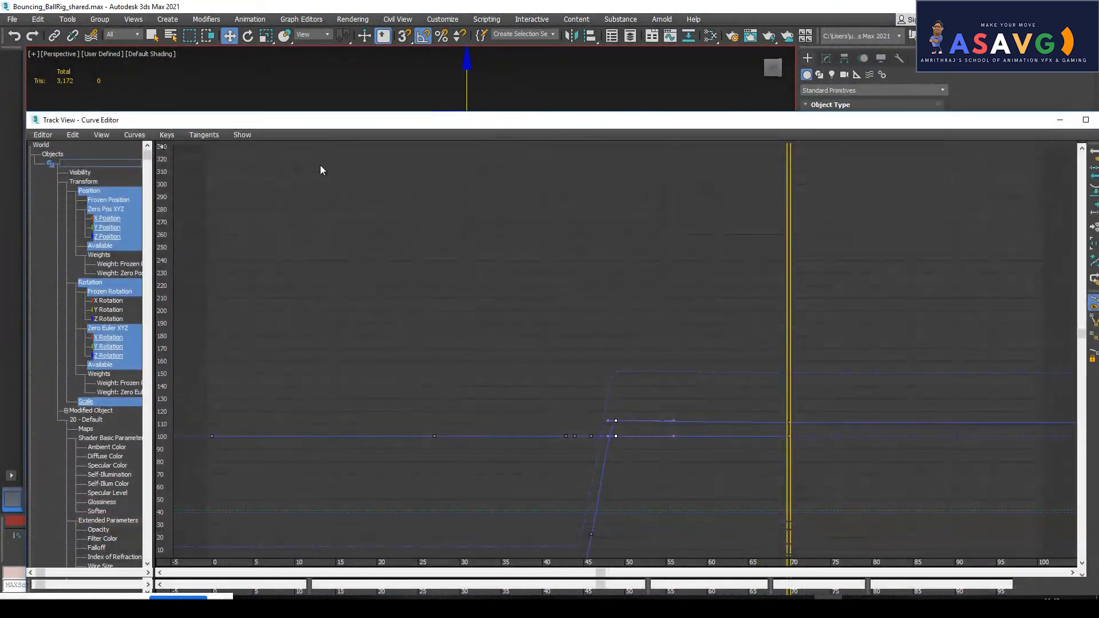
{"action": "left_click_drag", "start_coordinate": [305, 124], "coordinate": [301, 91]}
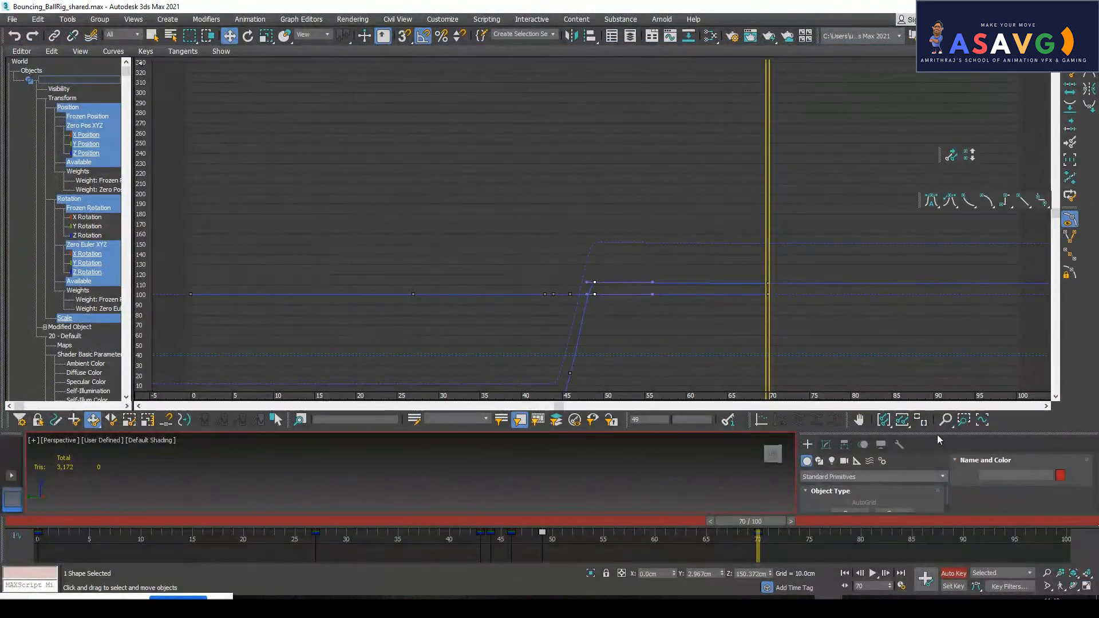
{"action": "left_click", "coordinate": [921, 424]}
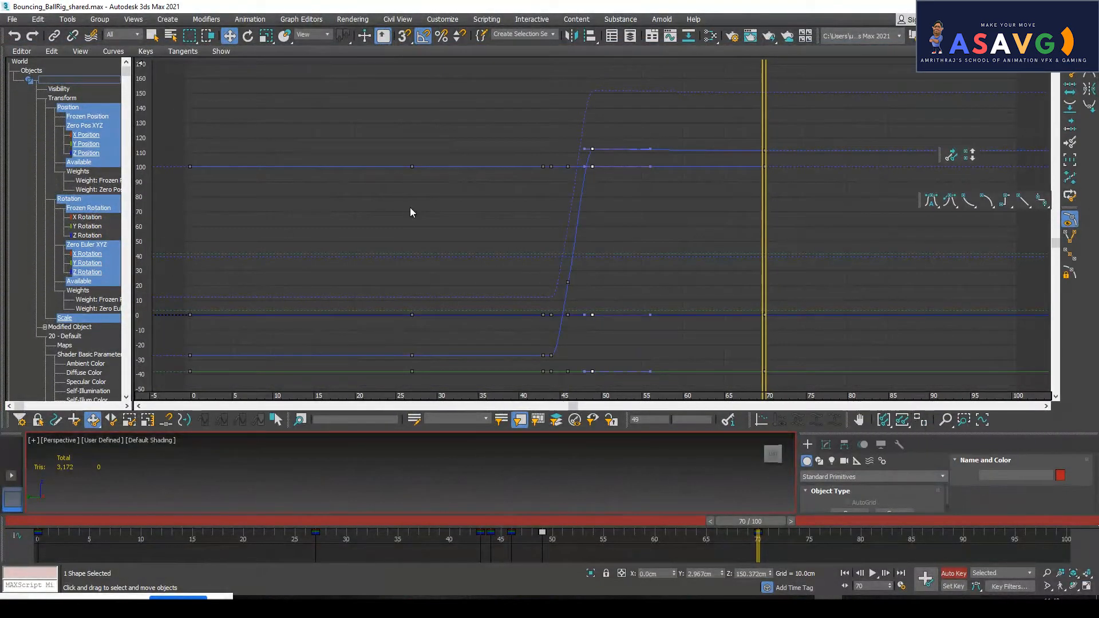
{"action": "left_click", "coordinate": [83, 135]}
{"action": "left_click", "coordinate": [80, 152]}
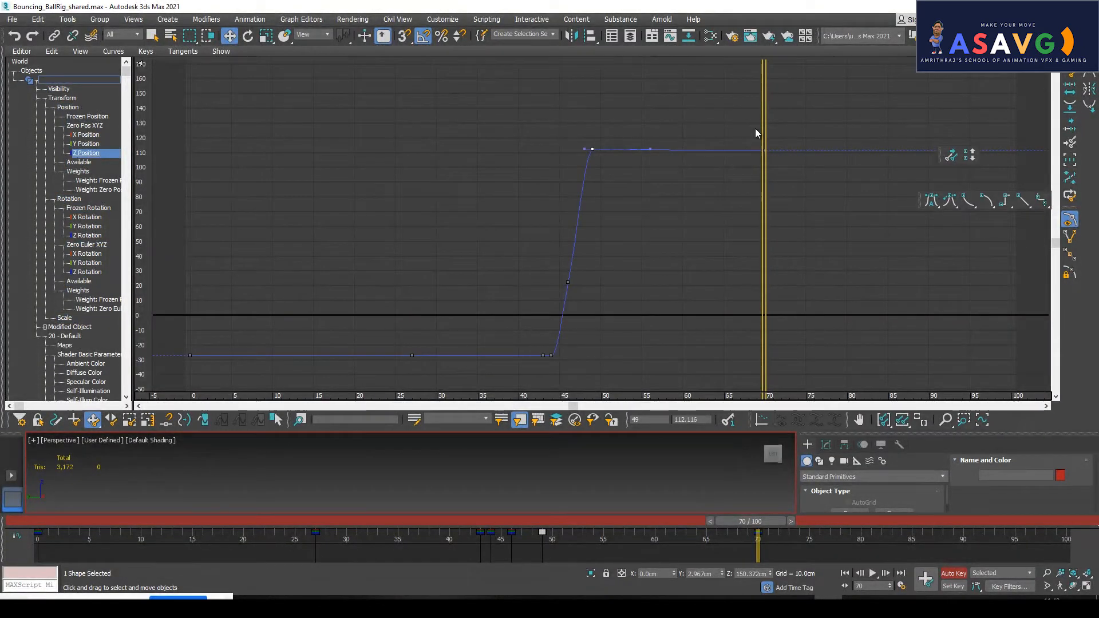
Undock the Curve Editor and float it below the ball so that both the rig and the curve show.
{"action": "left_click_drag", "start_coordinate": [73, 7], "coordinate": [253, 53]}
{"action": "double_click", "coordinate": [253, 53]}
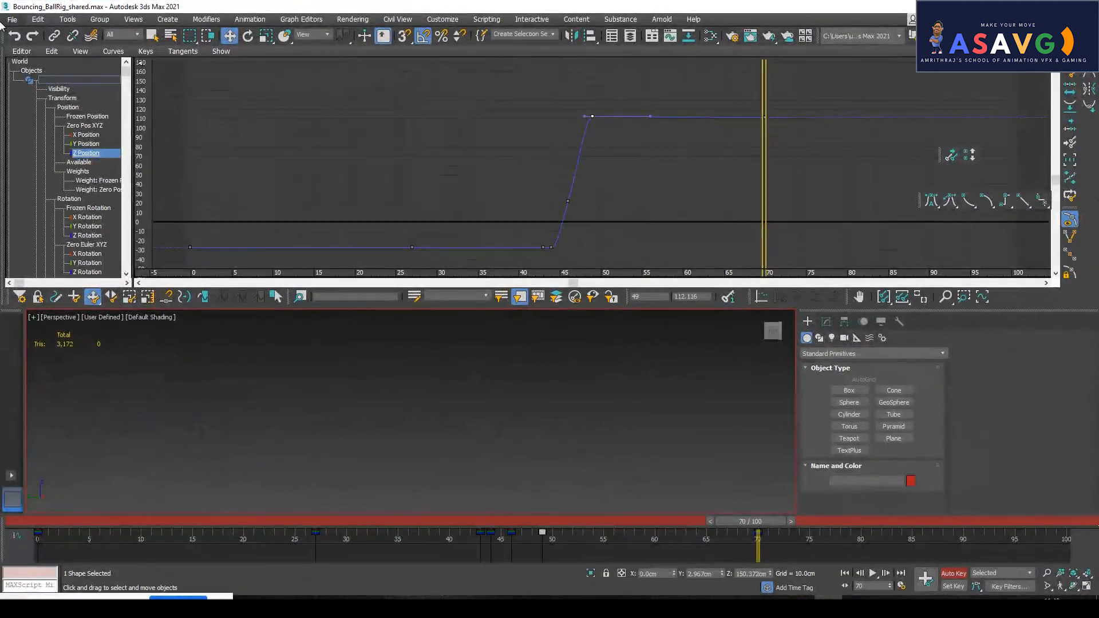
{"action": "mouse_move", "coordinate": [6, 38]}
{"action": "left_mouse_down"}
{"action": "mouse_move", "coordinate": [209, 152]}
{"action": "mouse_move", "coordinate": [5, 39]}
{"action": "left_mouse_up"}
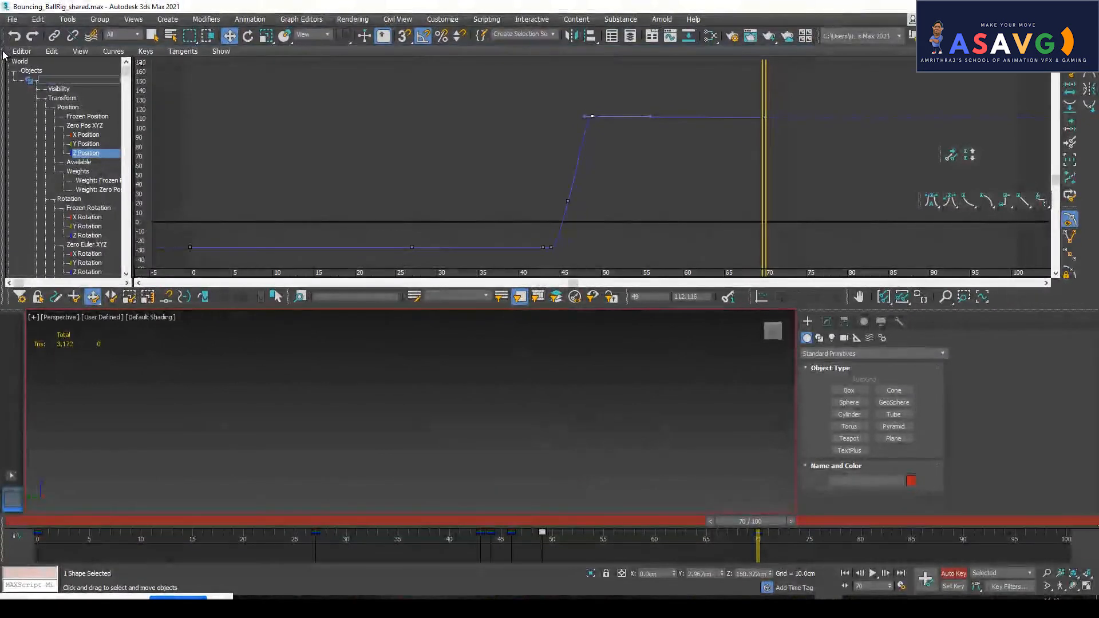
{"action": "left_click_drag", "start_coordinate": [3, 39], "coordinate": [610, 314]}
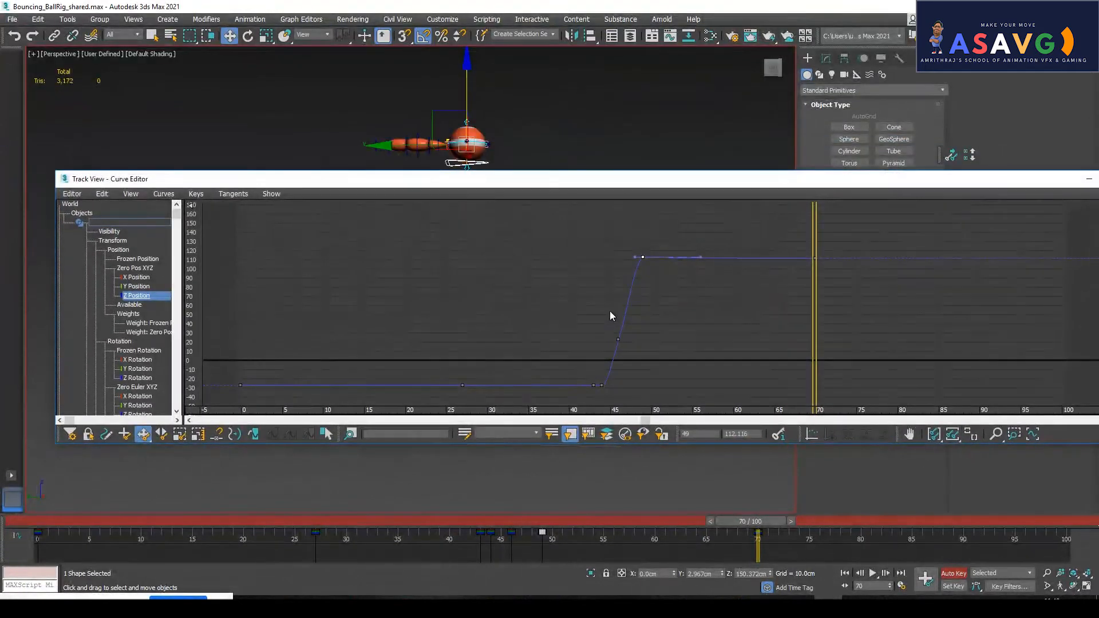
{"action": "left_click_drag", "start_coordinate": [578, 181], "coordinate": [671, 249]}
Examine the base control's Y and X Position curves in turn, and return to its framed Z Position curve.
{"action": "left_click", "coordinate": [231, 354]}
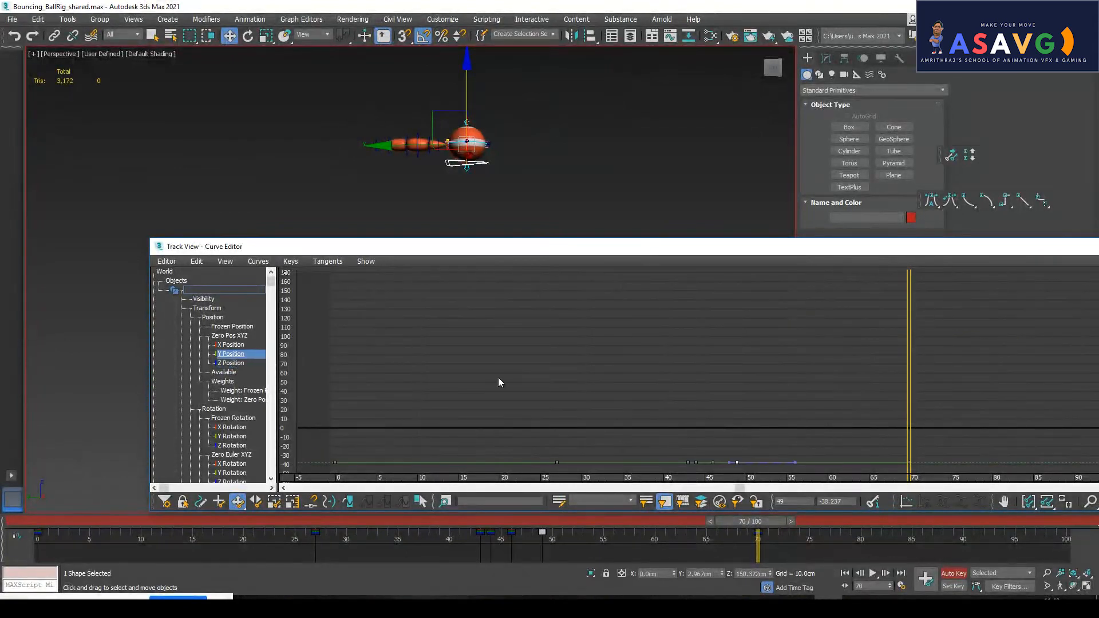
{"action": "left_click_drag", "start_coordinate": [845, 250], "coordinate": [771, 229]}
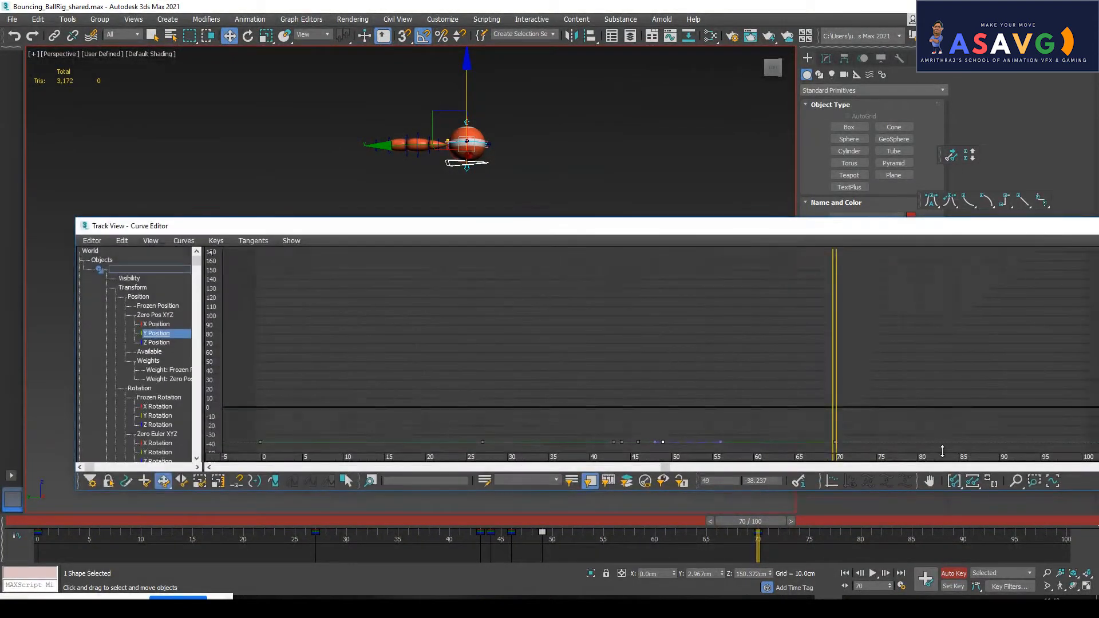
{"action": "left_click", "coordinate": [994, 486]}
{"action": "left_click", "coordinate": [163, 324]}
{"action": "left_click", "coordinate": [995, 487]}
{"action": "left_click_drag", "start_coordinate": [592, 321], "coordinate": [751, 440]}
{"action": "left_click", "coordinate": [156, 342]}
{"action": "left_click", "coordinate": [1000, 483]}
Add a Z Position key at frame 60 and raise it to about Z 162.4 cm to arc the top of the jump.
{"action": "left_click_drag", "start_coordinate": [582, 225], "coordinate": [574, 223]}
{"action": "left_click_drag", "start_coordinate": [556, 520], "coordinate": [657, 521]}
{"action": "key", "text": "w"}
{"action": "left_click_drag", "start_coordinate": [761, 283], "coordinate": [769, 311]}
{"action": "middle_click_drag", "start_coordinate": [853, 306], "coordinate": [731, 359]}
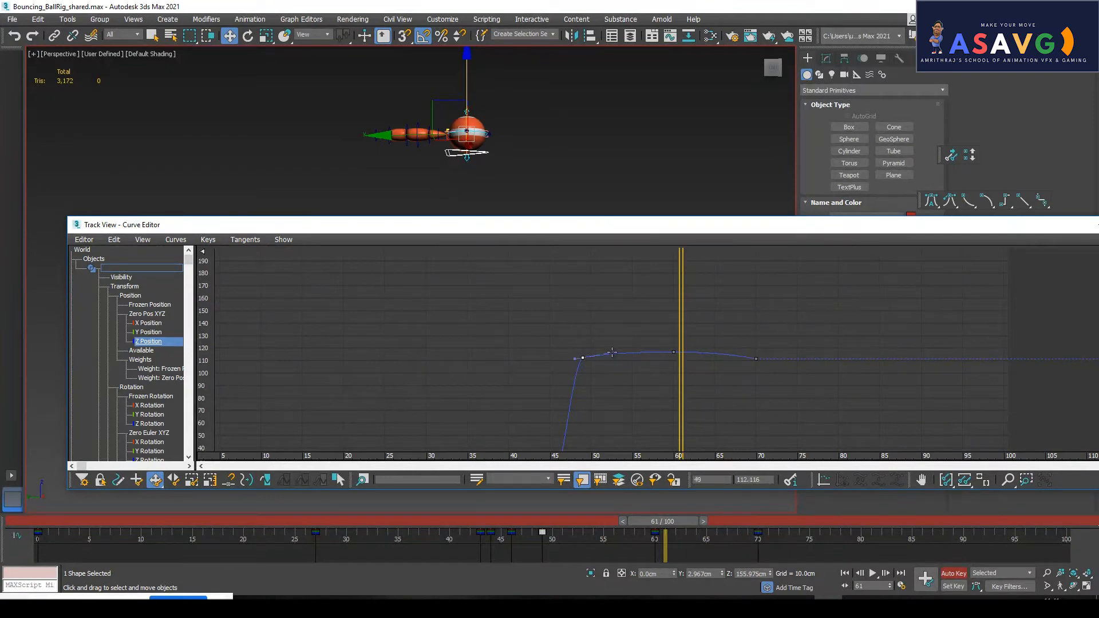
{"action": "left_click_drag", "start_coordinate": [672, 353], "coordinate": [674, 344]}
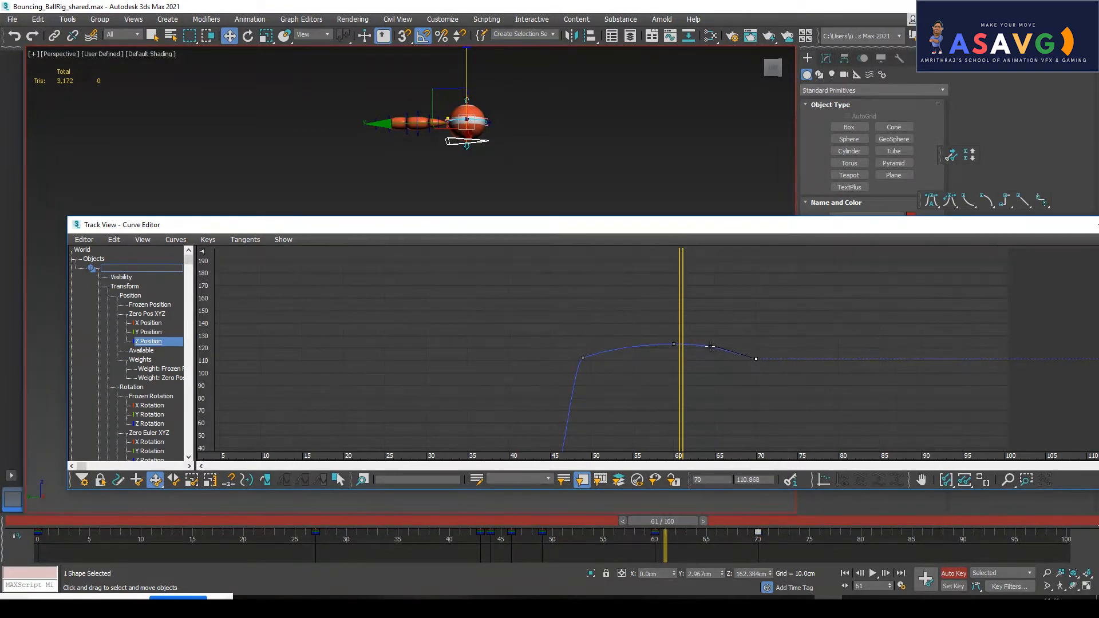
{"action": "left_click", "coordinate": [583, 358]}
Close the Curve Editor to free the whole viewport.
{"action": "left_click_drag", "start_coordinate": [1043, 228], "coordinate": [969, 204]}
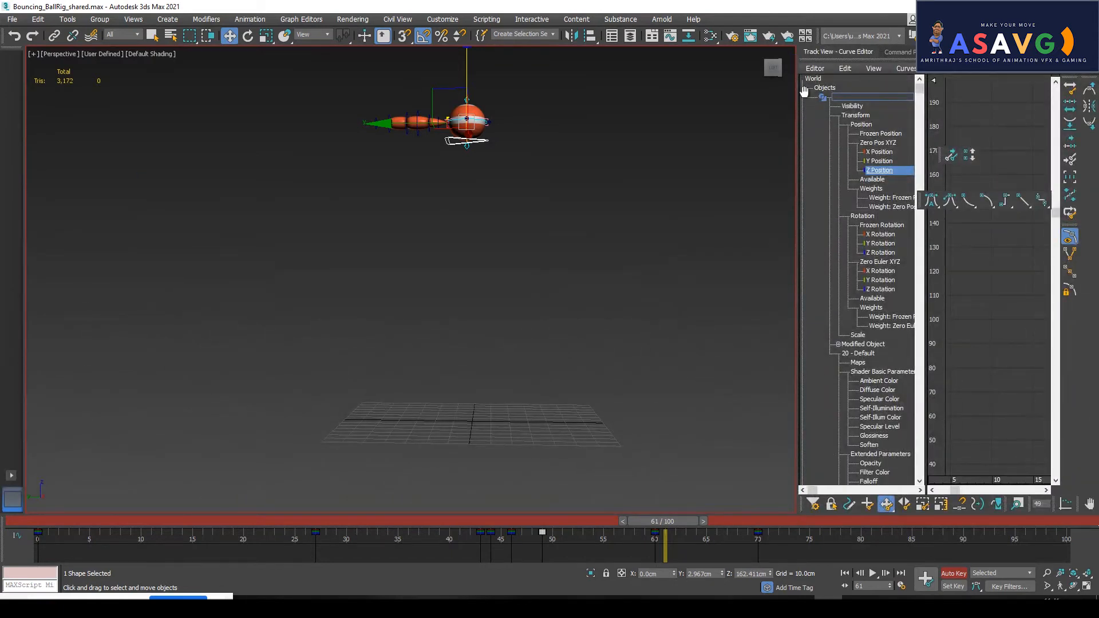
{"action": "left_click_drag", "start_coordinate": [813, 65], "coordinate": [528, 155]}
{"action": "left_click", "coordinate": [673, 141]}
Copy the base control's frame 60 key to frame 70 and nudge the control slightly upward at frame 60.
{"action": "mouse_move", "coordinate": [640, 525]}
{"action": "left_mouse_down"}
{"action": "mouse_move", "coordinate": [535, 524]}
{"action": "mouse_move", "coordinate": [630, 513]}
{"action": "mouse_move", "coordinate": [727, 546]}
{"action": "mouse_move", "coordinate": [613, 524]}
{"action": "mouse_move", "coordinate": [735, 541]}
{"action": "mouse_move", "coordinate": [524, 540]}
{"action": "mouse_move", "coordinate": [643, 528]}
{"action": "mouse_move", "coordinate": [748, 542]}
{"action": "mouse_move", "coordinate": [574, 530]}
{"action": "mouse_move", "coordinate": [655, 534]}
{"action": "left_mouse_up"}
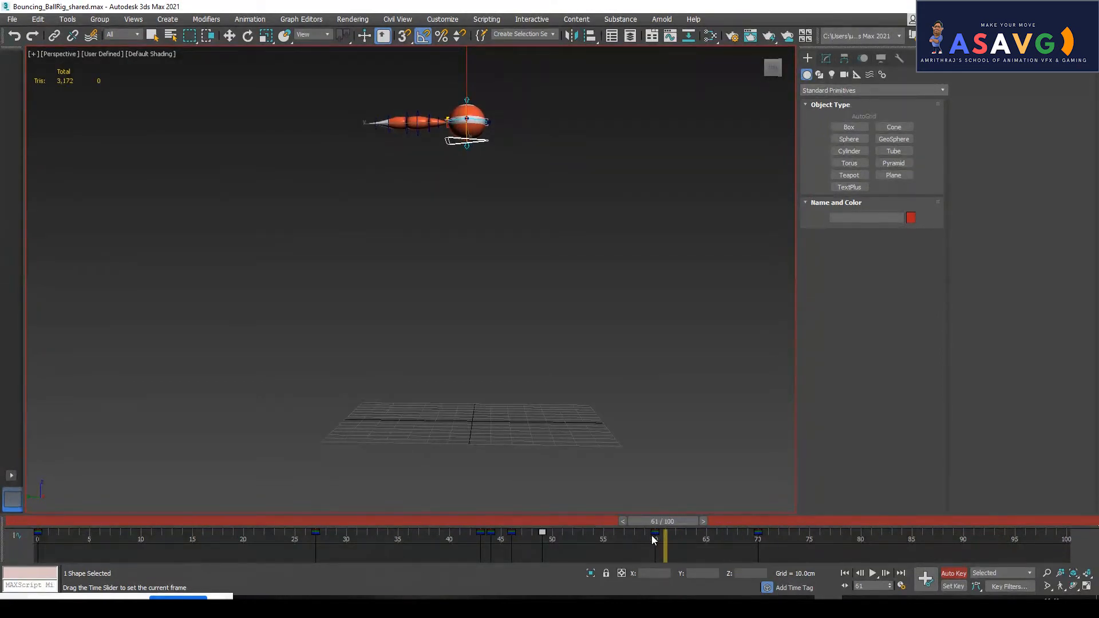
{"action": "left_click", "coordinate": [650, 537]}
{"action": "key", "text": "w"}
{"action": "left_click_drag", "start_coordinate": [656, 533], "coordinate": [743, 540], "text": "shift"}
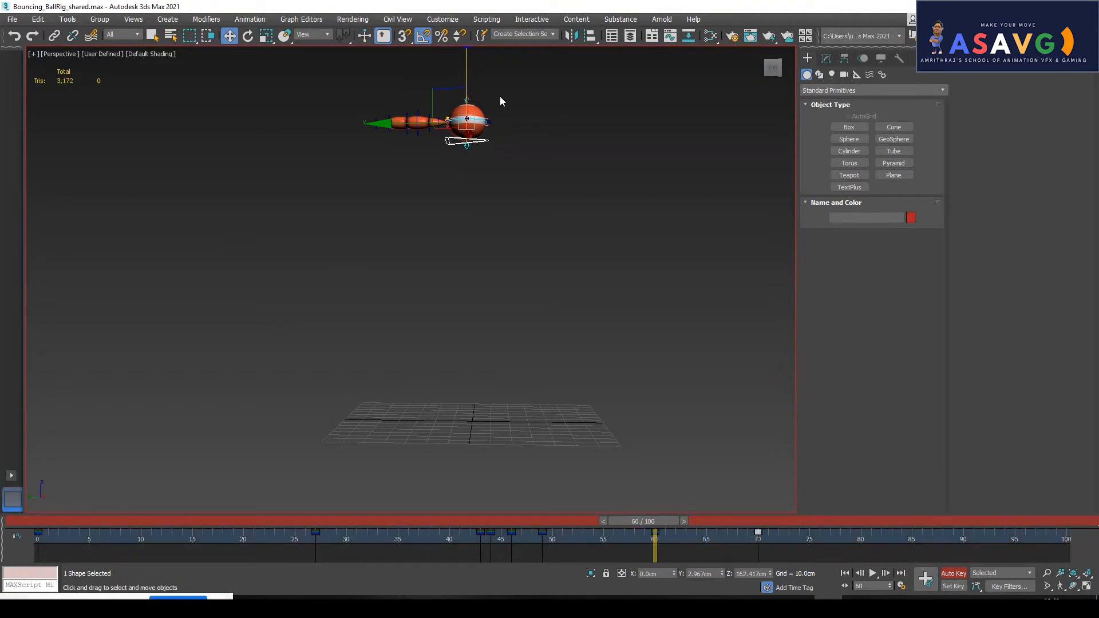
{"action": "left_click_drag", "start_coordinate": [468, 90], "coordinate": [469, 88]}
At frame 70, raise the base control in small nudges to about Z 167.8 cm for a slow drift upward.
{"action": "left_click_drag", "start_coordinate": [641, 521], "coordinate": [722, 537]}
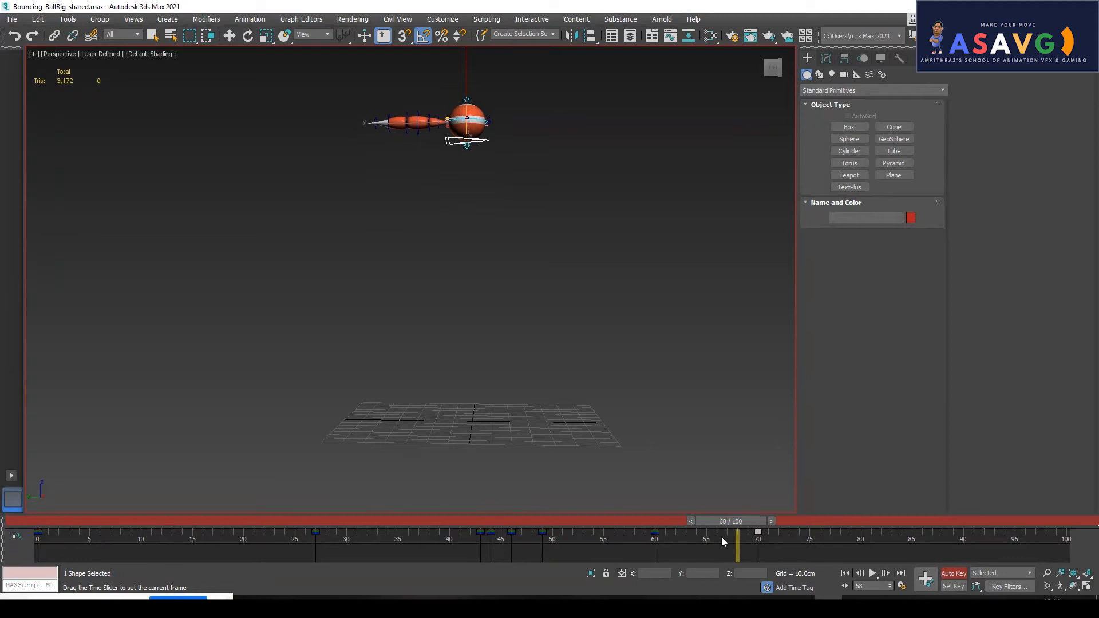
{"action": "key", "text": "w"}
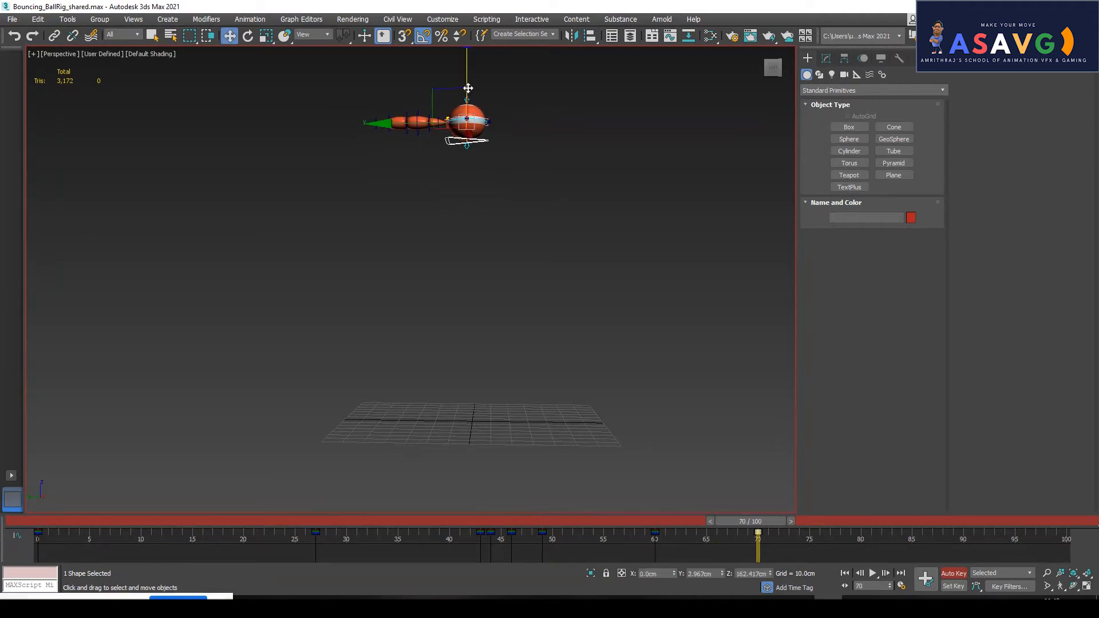
{"action": "left_click_drag", "start_coordinate": [468, 88], "coordinate": [468, 84]}
{"action": "left_click_drag", "start_coordinate": [743, 520], "coordinate": [748, 551]}
{"action": "key", "text": "w"}
{"action": "middle_click_drag", "start_coordinate": [504, 155], "coordinate": [447, 119], "text": "alt"}
{"action": "left_click_drag", "start_coordinate": [448, 119], "coordinate": [448, 116]}
{"action": "left_click_drag", "start_coordinate": [751, 518], "coordinate": [726, 523]}
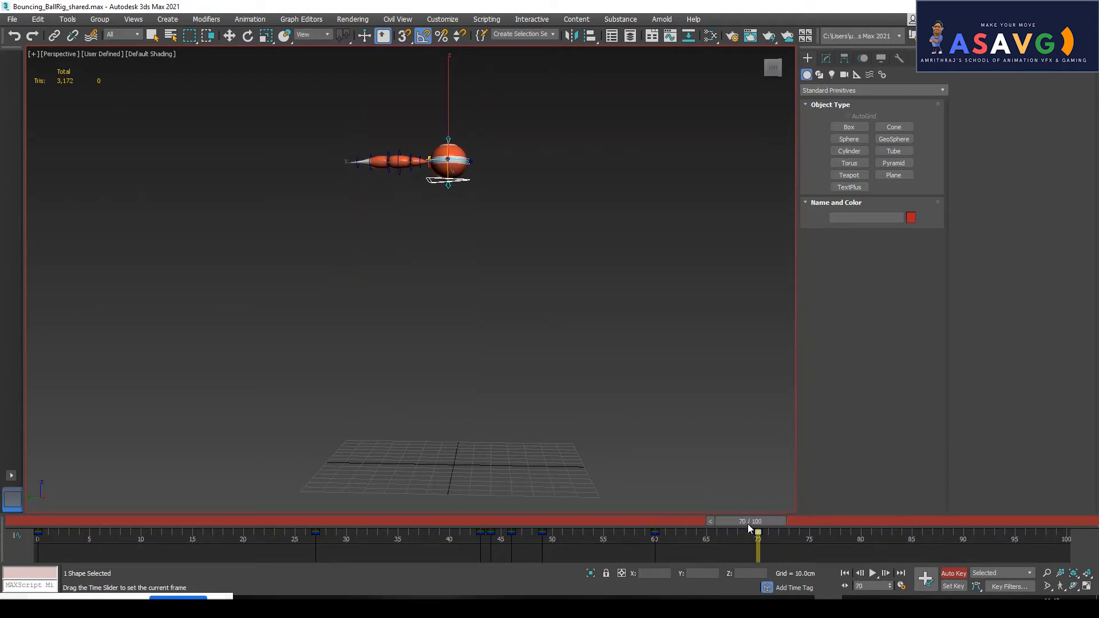
{"action": "key", "text": "w"}
{"action": "left_click_drag", "start_coordinate": [452, 100], "coordinate": [450, 94]}
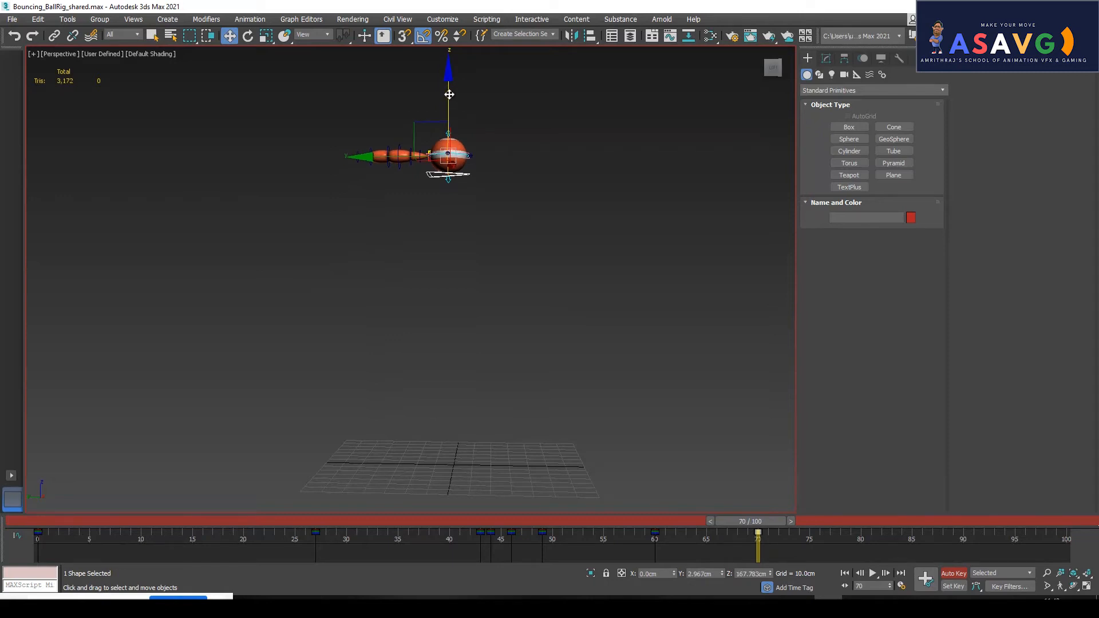
Shift the base control's frame 70 key to frame 76 and delete its frame 49 key.
{"action": "mouse_move", "coordinate": [761, 520]}
{"action": "left_mouse_down"}
{"action": "mouse_move", "coordinate": [623, 525]}
{"action": "mouse_move", "coordinate": [752, 526]}
{"action": "mouse_move", "coordinate": [803, 544]}
{"action": "left_mouse_up"}
{"action": "left_click_drag", "start_coordinate": [743, 521], "coordinate": [592, 546]}
{"action": "key", "text": "w"}
{"action": "key", "text": "w"}
{"action": "left_click", "coordinate": [543, 532]}
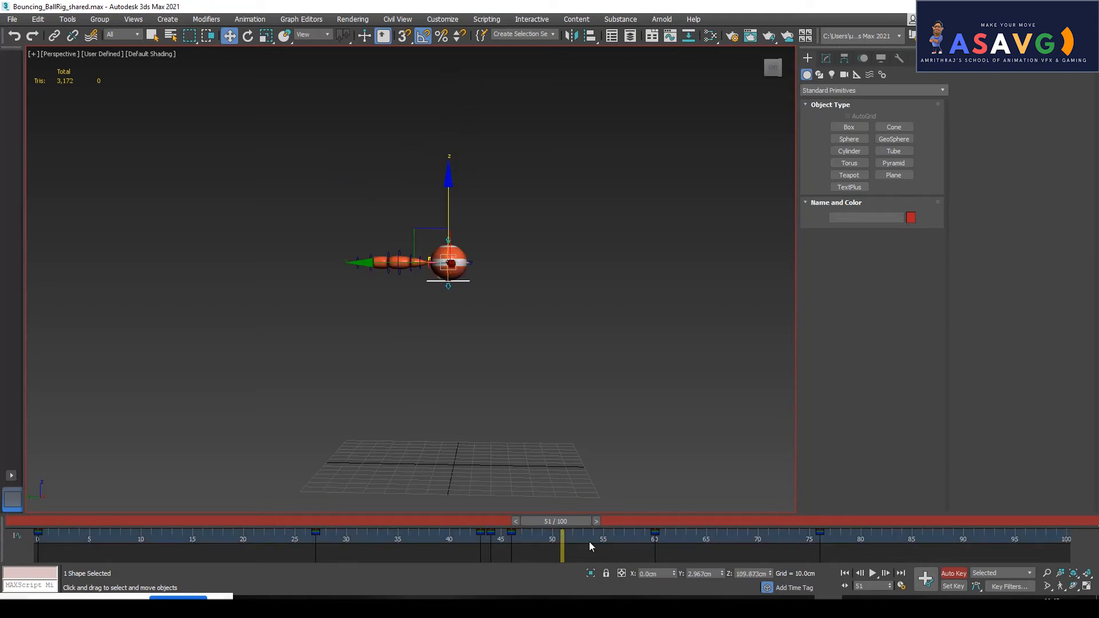
Shift the base control's frame 60 key to frame 48 and go to frame 76.
{"action": "left_click_drag", "start_coordinate": [655, 534], "coordinate": [820, 525]}
{"action": "key", "text": "w"}
{"action": "key", "text": "w"}
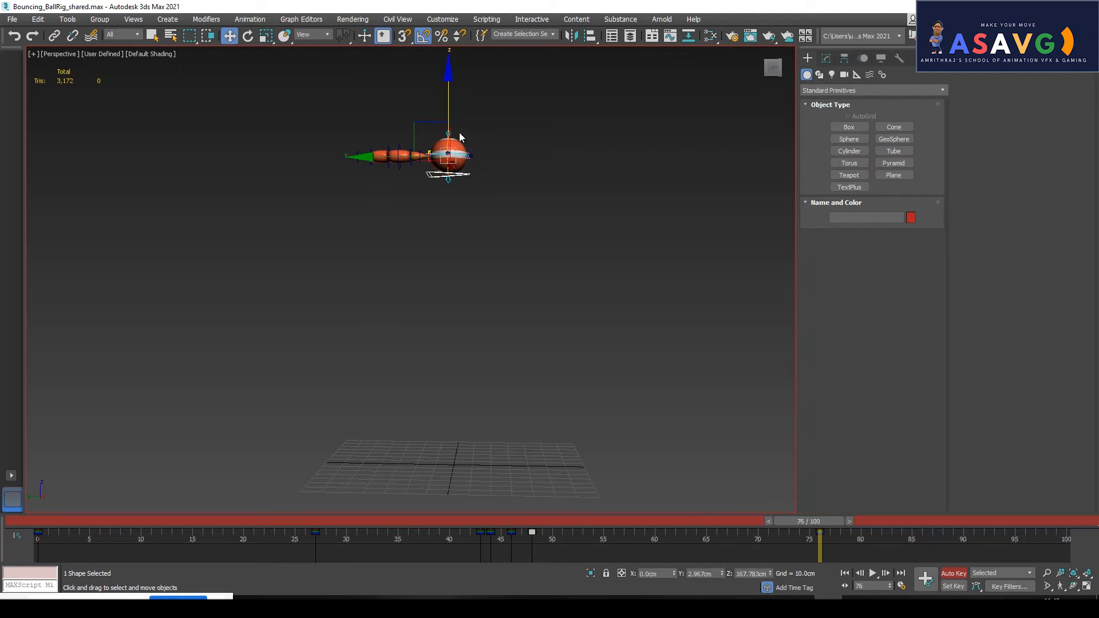
Raise the base control to about Z 168.6 cm at frame 76 and shift that key to frame 80.
{"action": "left_click_drag", "start_coordinate": [450, 119], "coordinate": [450, 117]}
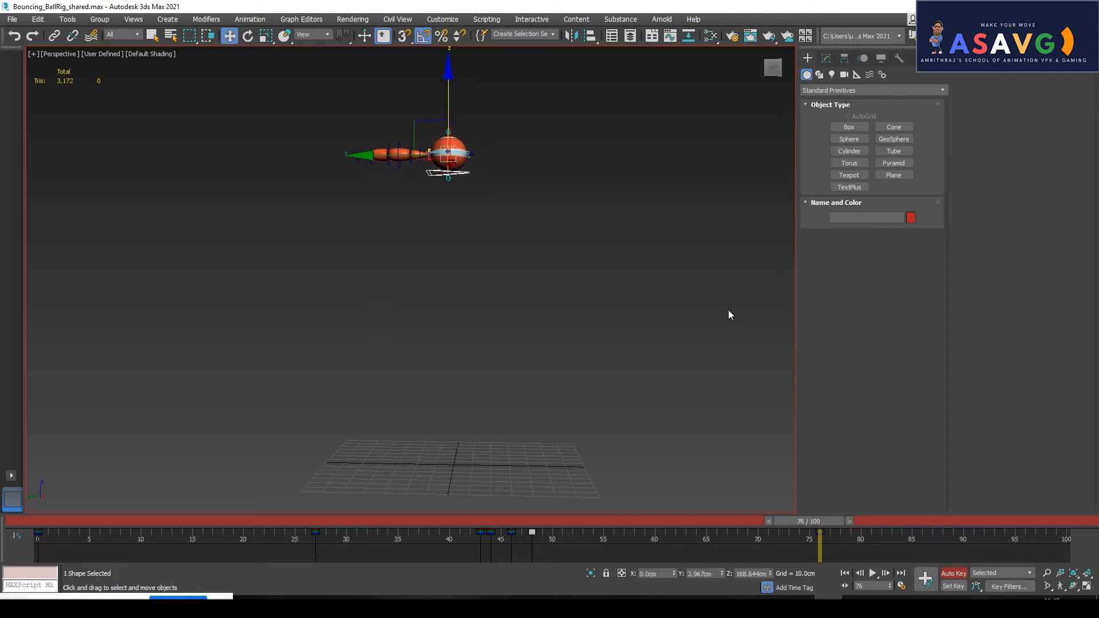
{"action": "left_click_drag", "start_coordinate": [824, 521], "coordinate": [685, 521]}
{"action": "key", "text": "w"}
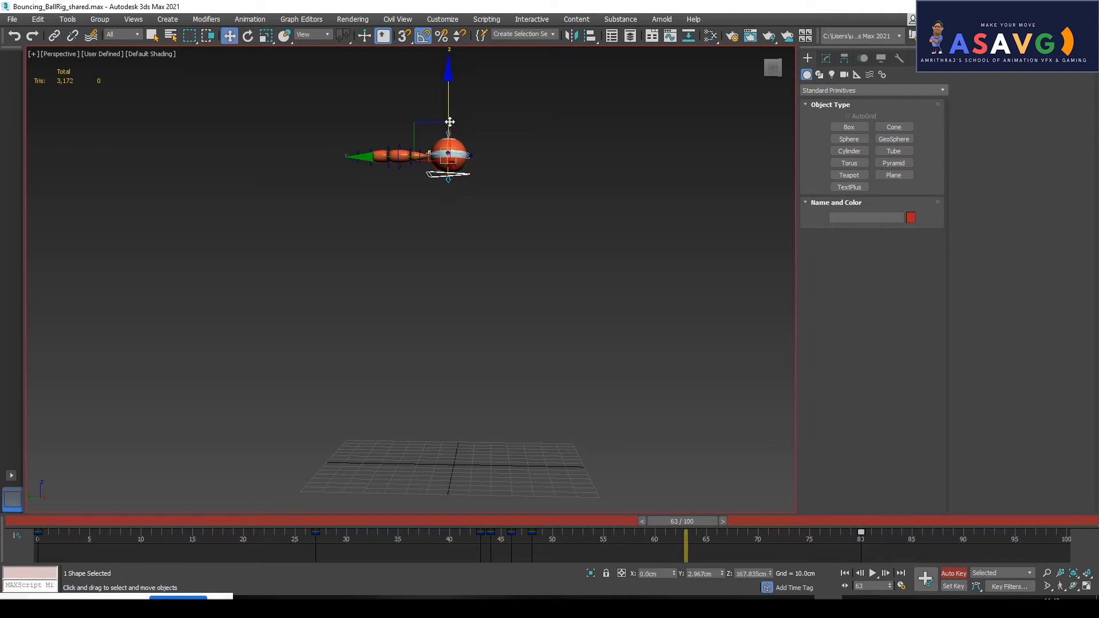
Raise the base control slightly at frame 63 and to about Z 173 cm at frame 80.
{"action": "left_click_drag", "start_coordinate": [451, 117], "coordinate": [451, 114]}
{"action": "left_click_drag", "start_coordinate": [682, 521], "coordinate": [849, 539]}
{"action": "left_click_drag", "start_coordinate": [449, 114], "coordinate": [450, 106]}
{"action": "left_click_drag", "start_coordinate": [662, 514], "coordinate": [808, 521]}
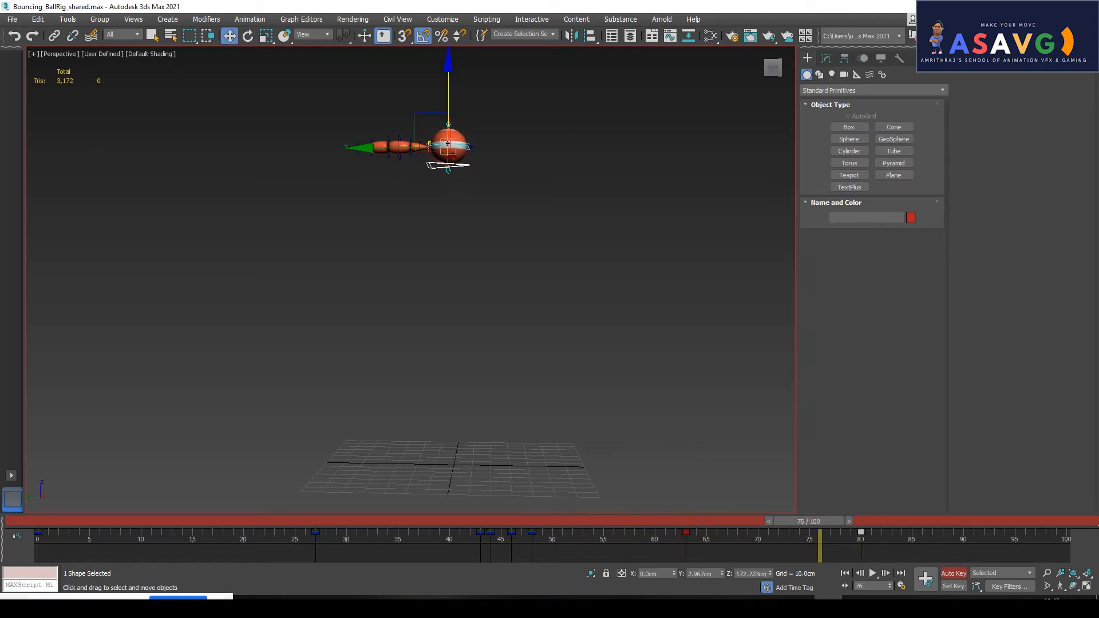
Open the Curve Editor and isolate the base control's Z Position curve.
{"action": "left_click", "coordinate": [301, 19]}
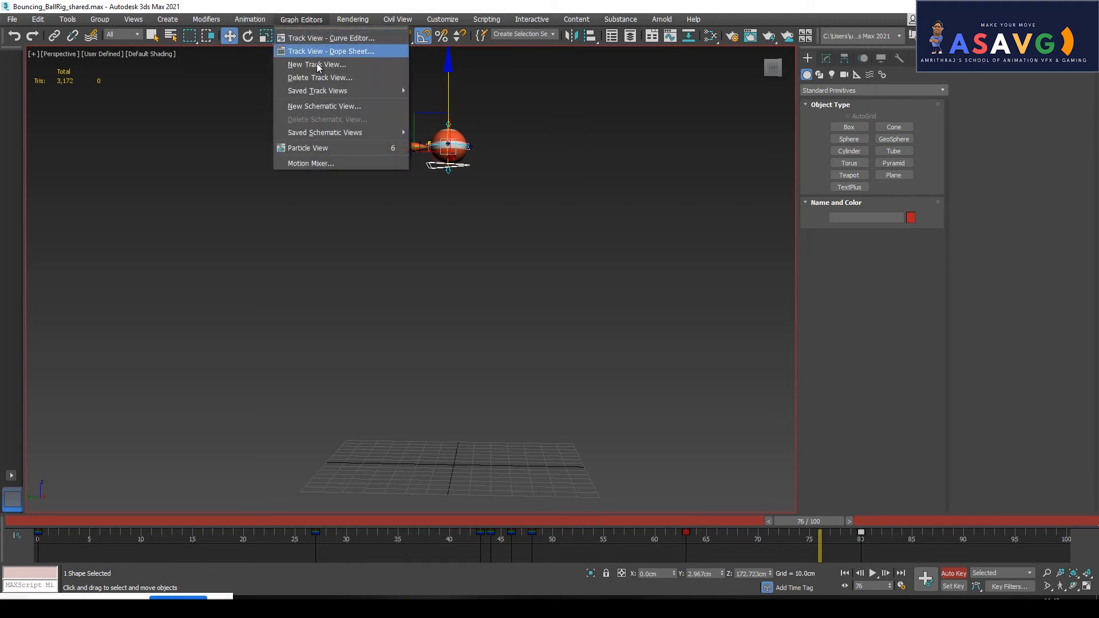
{"action": "left_click", "coordinate": [332, 41]}
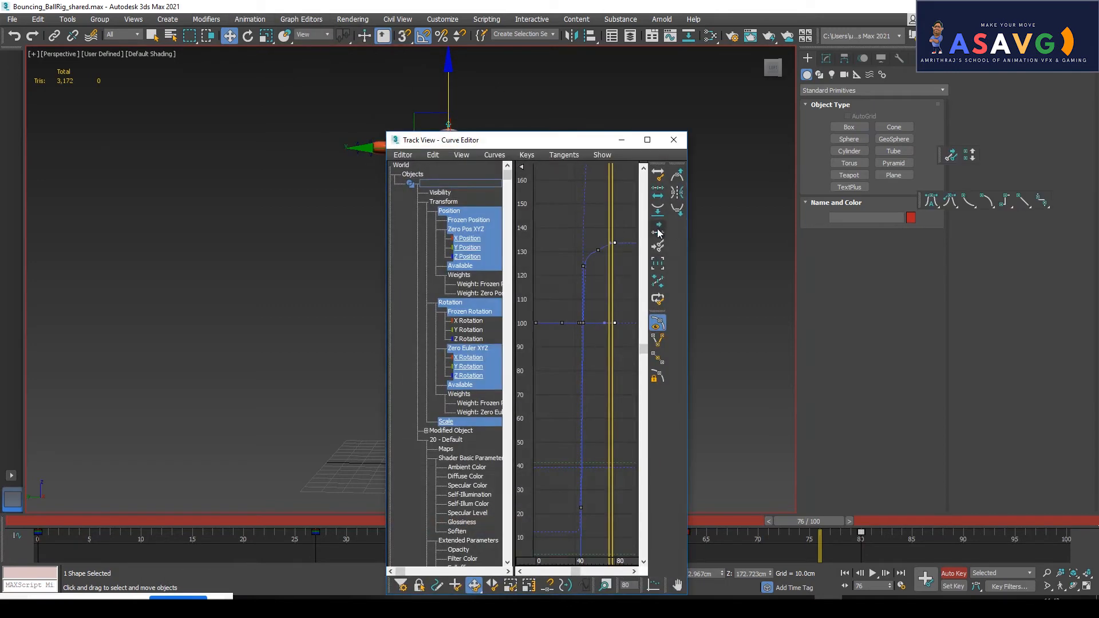
{"action": "left_click_drag", "start_coordinate": [692, 315], "coordinate": [1095, 315]}
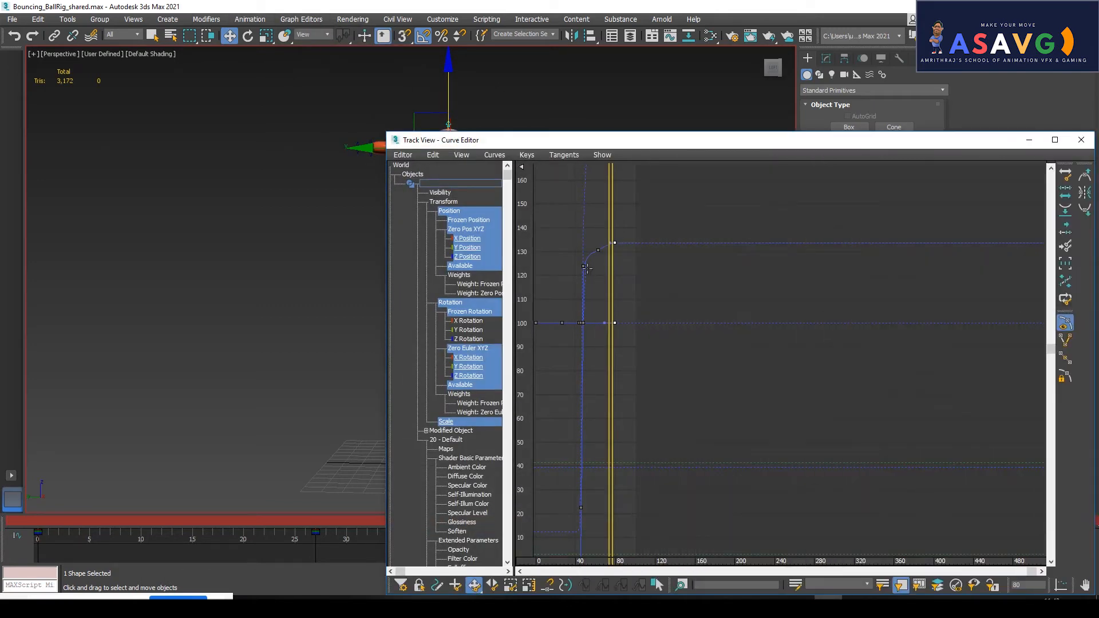
{"action": "left_click", "coordinate": [464, 256]}
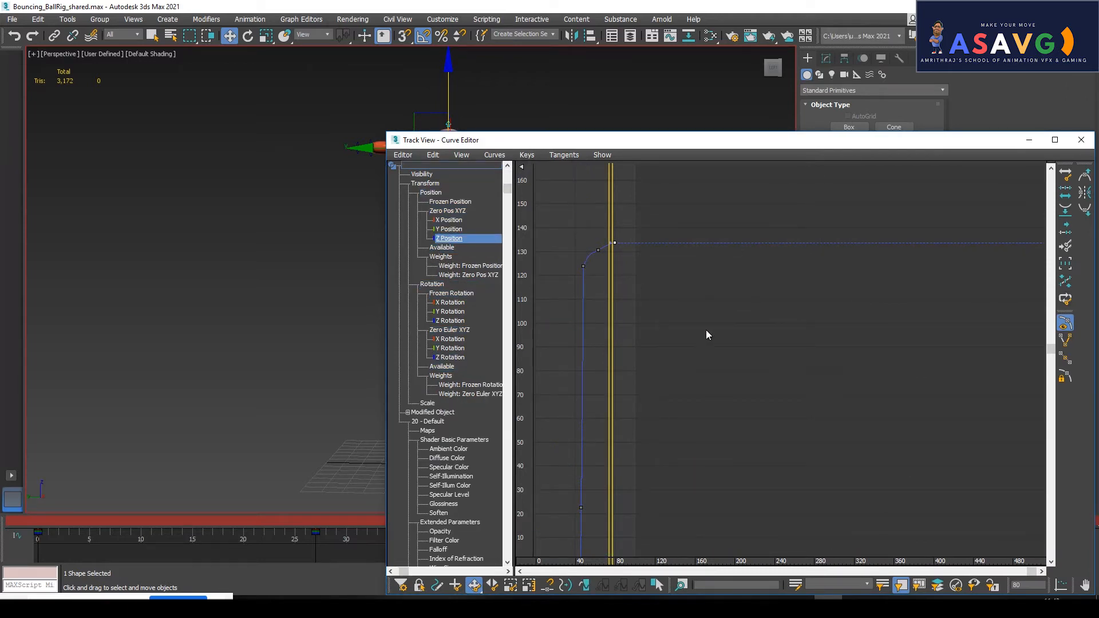
{"action": "left_click_drag", "start_coordinate": [831, 147], "coordinate": [618, 102]}
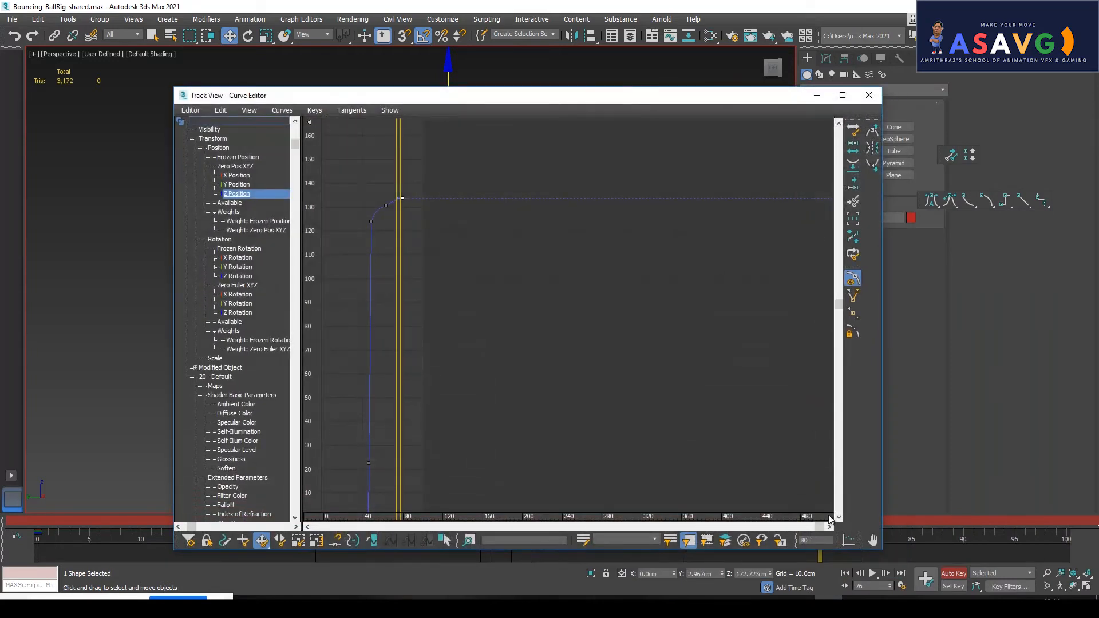
{"action": "left_click_drag", "start_coordinate": [878, 552], "coordinate": [960, 532]}
{"action": "middle_click_drag", "start_coordinate": [474, 264], "coordinate": [544, 259]}
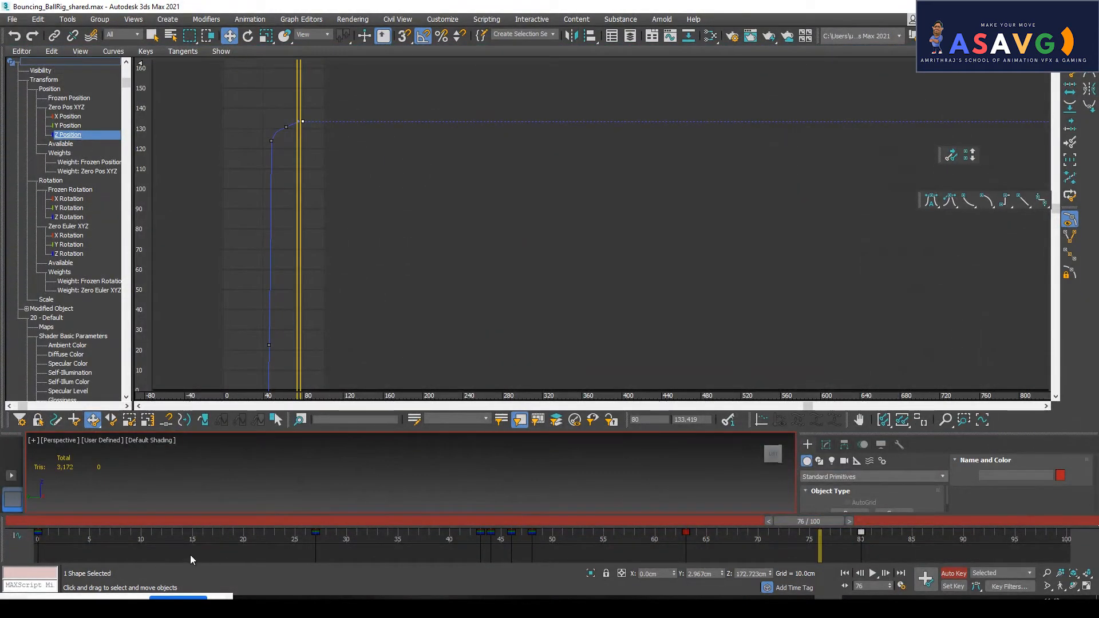
Fit the Z Position curve in the graph and resize the Curve Editor so the ball stays visible above it.
{"action": "left_click_drag", "start_coordinate": [414, 526], "coordinate": [673, 525]}
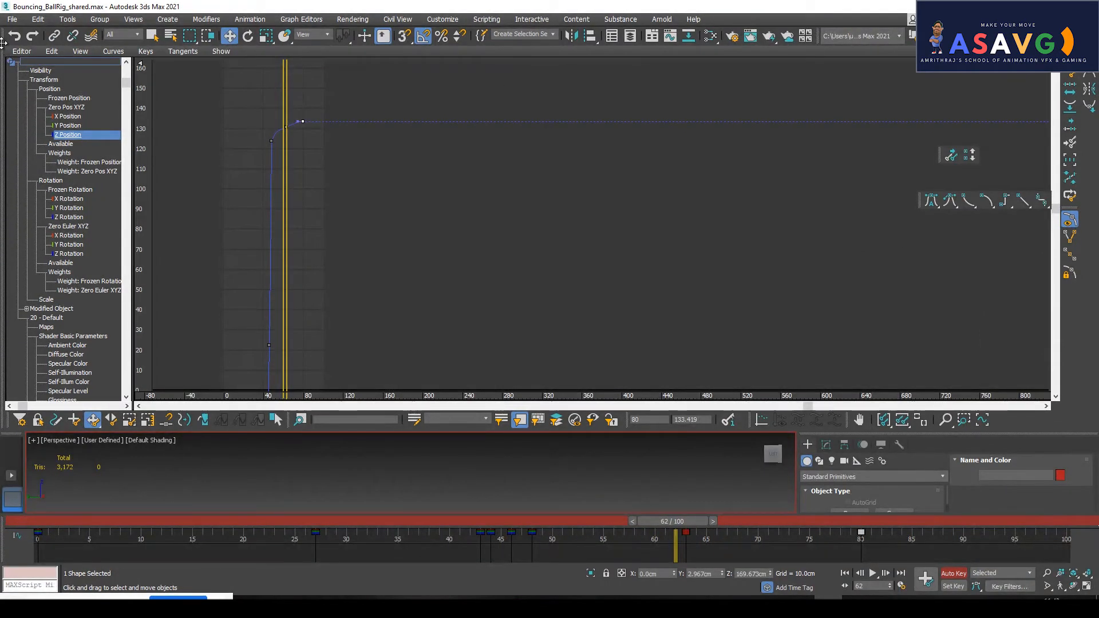
{"action": "left_click_drag", "start_coordinate": [2, 54], "coordinate": [475, 365]}
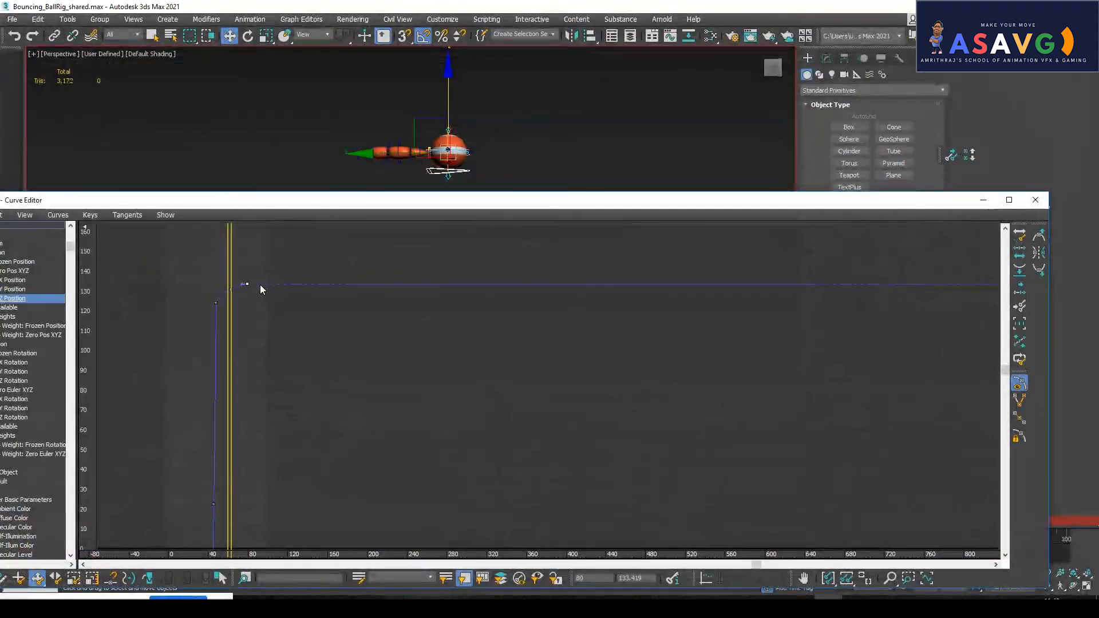
{"action": "left_click_drag", "start_coordinate": [278, 201], "coordinate": [553, 173]}
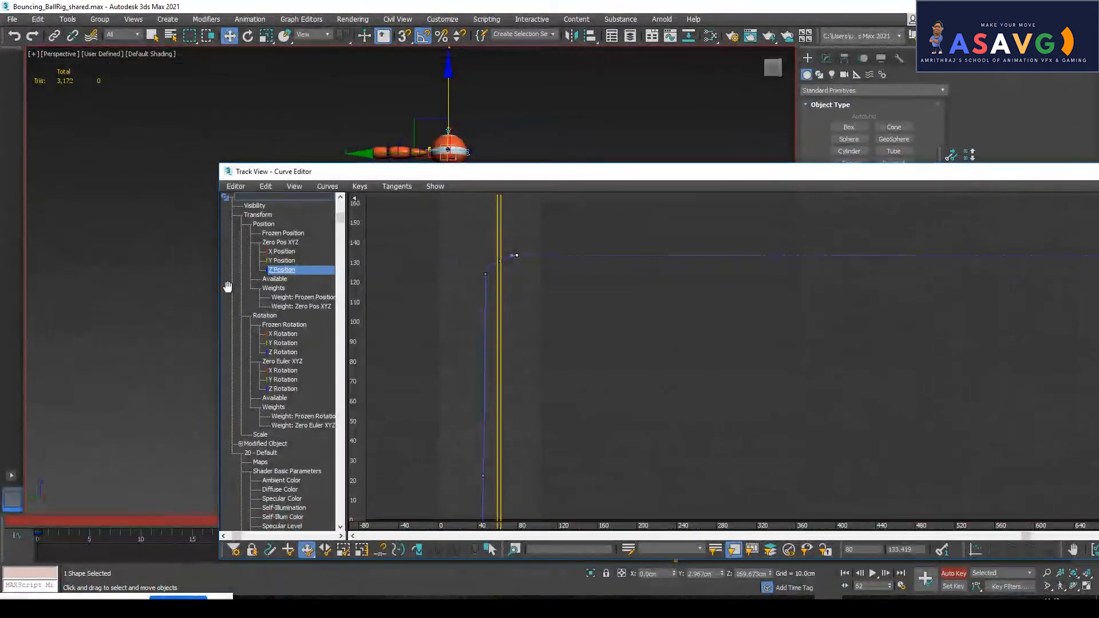
{"action": "left_click_drag", "start_coordinate": [375, 174], "coordinate": [694, 133]}
{"action": "mouse_move", "coordinate": [690, 521]}
{"action": "left_mouse_down"}
{"action": "mouse_move", "coordinate": [653, 522]}
{"action": "mouse_move", "coordinate": [671, 525]}
{"action": "left_mouse_up"}
{"action": "left_click_drag", "start_coordinate": [709, 126], "coordinate": [232, 54]}
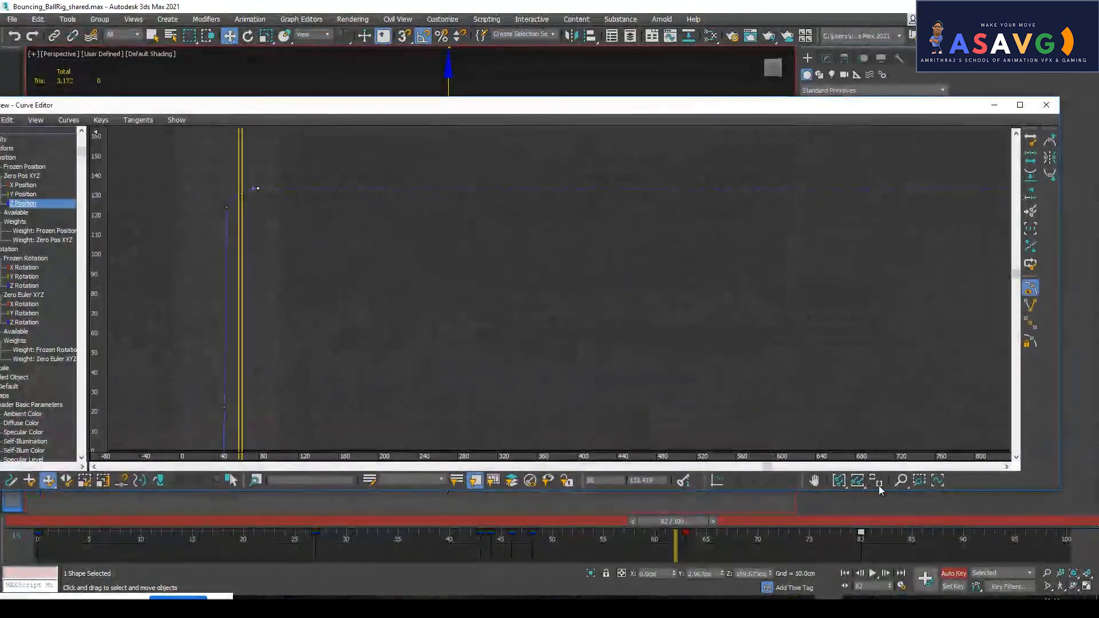
{"action": "left_click", "coordinate": [879, 483]}
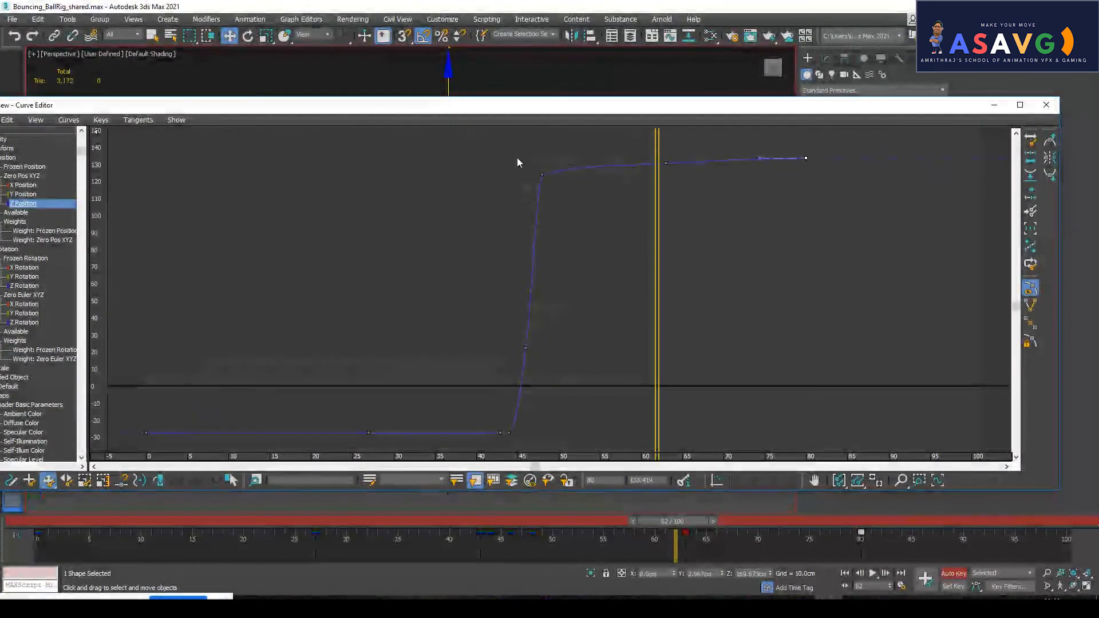
{"action": "left_click_drag", "start_coordinate": [558, 105], "coordinate": [567, 182]}
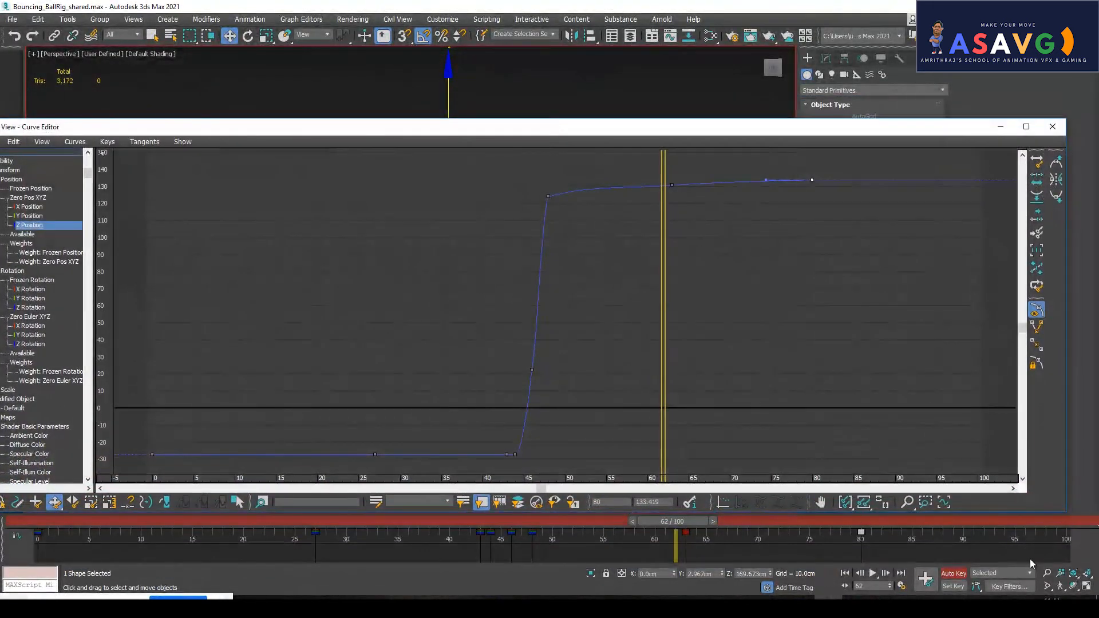
{"action": "left_click_drag", "start_coordinate": [1028, 492], "coordinate": [774, 380]}
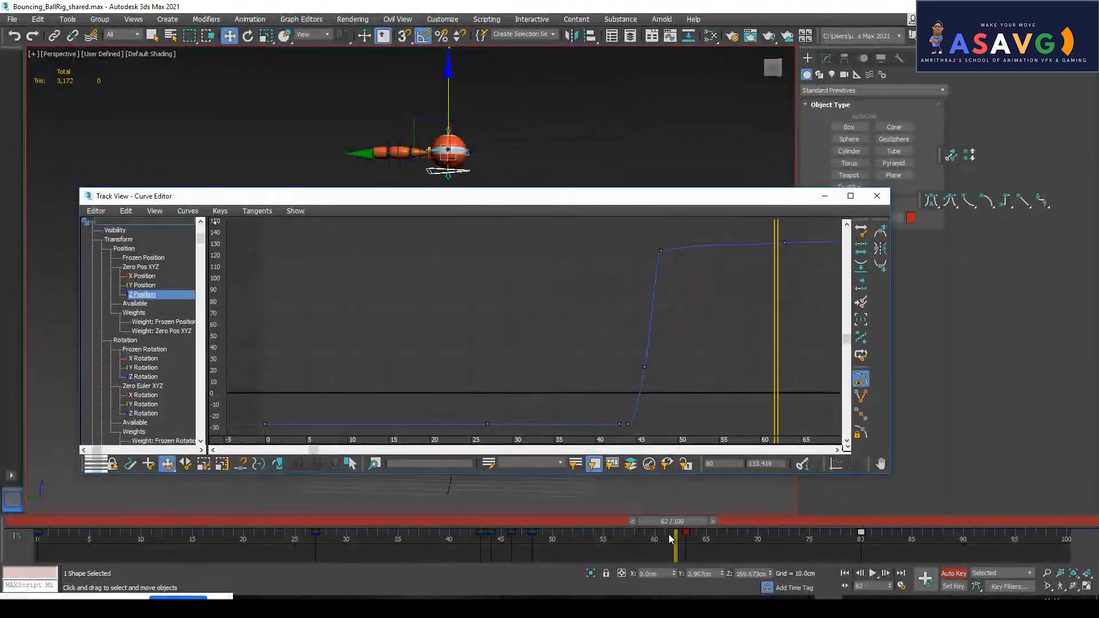
{"action": "left_click_drag", "start_coordinate": [669, 522], "coordinate": [785, 543]}
{"action": "left_click_drag", "start_coordinate": [681, 197], "coordinate": [628, 195]}
{"action": "middle_click_drag", "start_coordinate": [661, 332], "coordinate": [467, 339]}
On the Z Position curve, raise the frame 63 key slightly and the frame 80 key to about 138.9.
{"action": "left_click_drag", "start_coordinate": [779, 522], "coordinate": [842, 513]}
{"action": "key", "text": "w"}
{"action": "left_click", "coordinate": [681, 247]}
{"action": "left_click_drag", "start_coordinate": [681, 246], "coordinate": [682, 250]}
{"action": "left_click_drag", "start_coordinate": [799, 521], "coordinate": [688, 509]}
{"action": "key", "text": "w"}
{"action": "left_click_drag", "start_coordinate": [540, 250], "coordinate": [540, 246]}
{"action": "left_click_drag", "start_coordinate": [681, 251], "coordinate": [680, 243]}
{"action": "left_click_drag", "start_coordinate": [682, 520], "coordinate": [840, 554]}
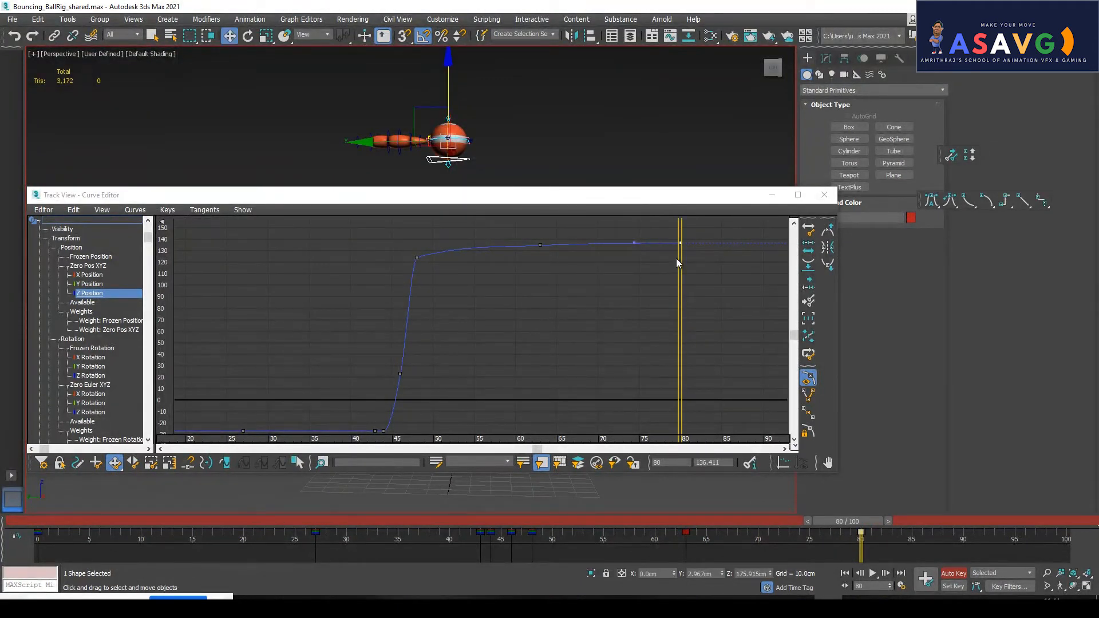
{"action": "left_click_drag", "start_coordinate": [679, 245], "coordinate": [680, 240]}
{"action": "mouse_move", "coordinate": [848, 521]}
{"action": "left_mouse_down"}
{"action": "mouse_move", "coordinate": [687, 521]}
{"action": "mouse_move", "coordinate": [864, 521]}
{"action": "mouse_move", "coordinate": [846, 521]}
{"action": "left_mouse_up"}
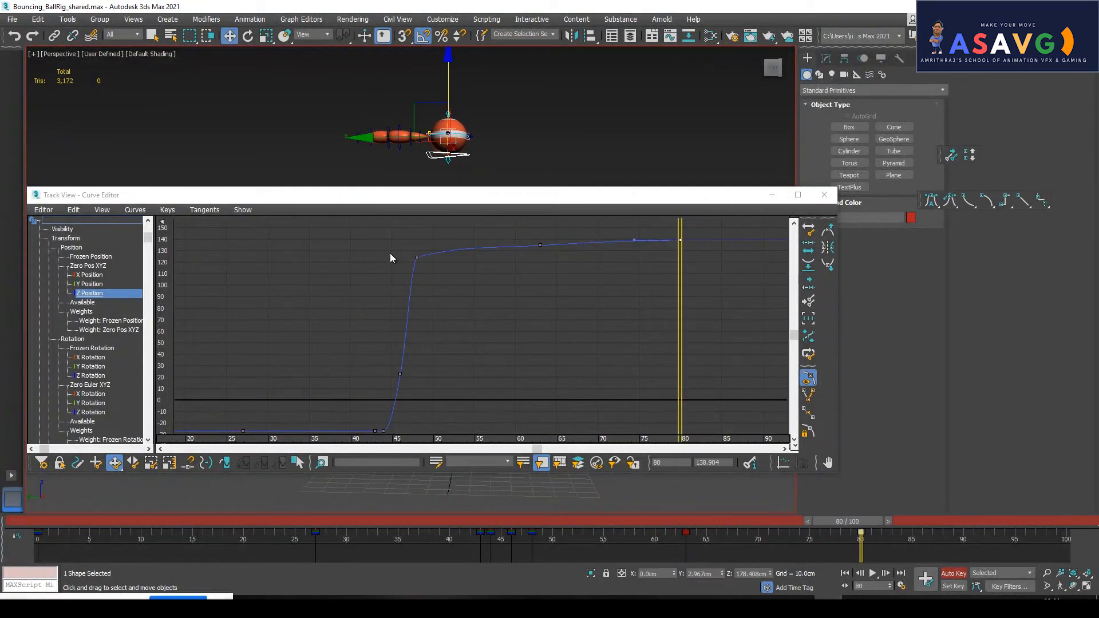
Raise the frame 48 key of the Z Position curve to about 126.7 and reselect the frame 80 key.
{"action": "left_click_drag", "start_coordinate": [416, 257], "coordinate": [417, 254]}
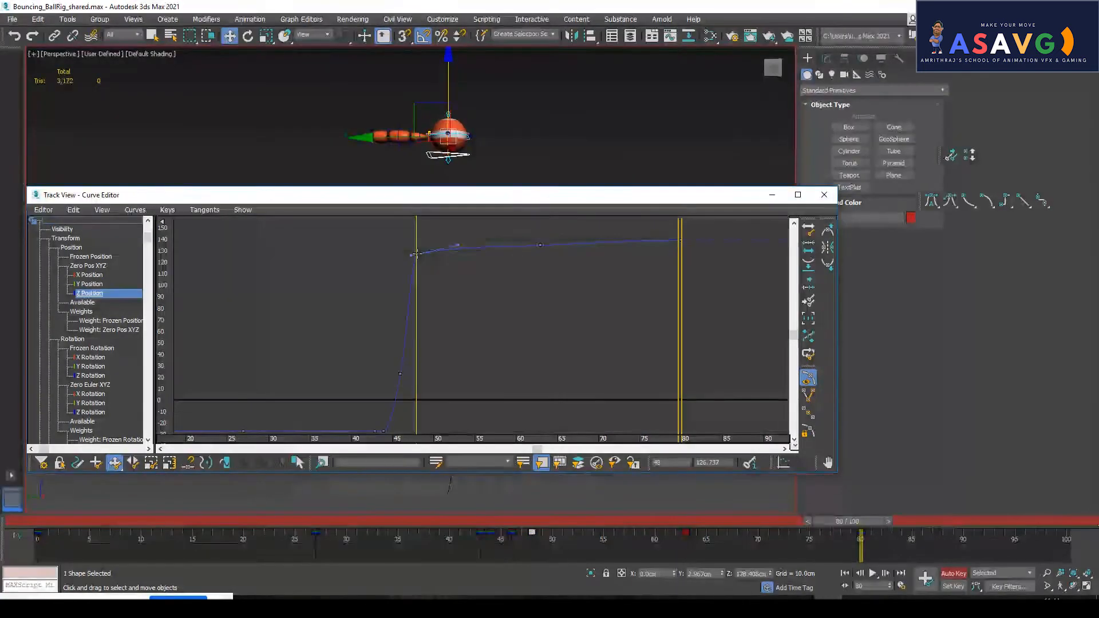
{"action": "left_click", "coordinate": [635, 240]}
{"action": "left_click", "coordinate": [681, 239]}
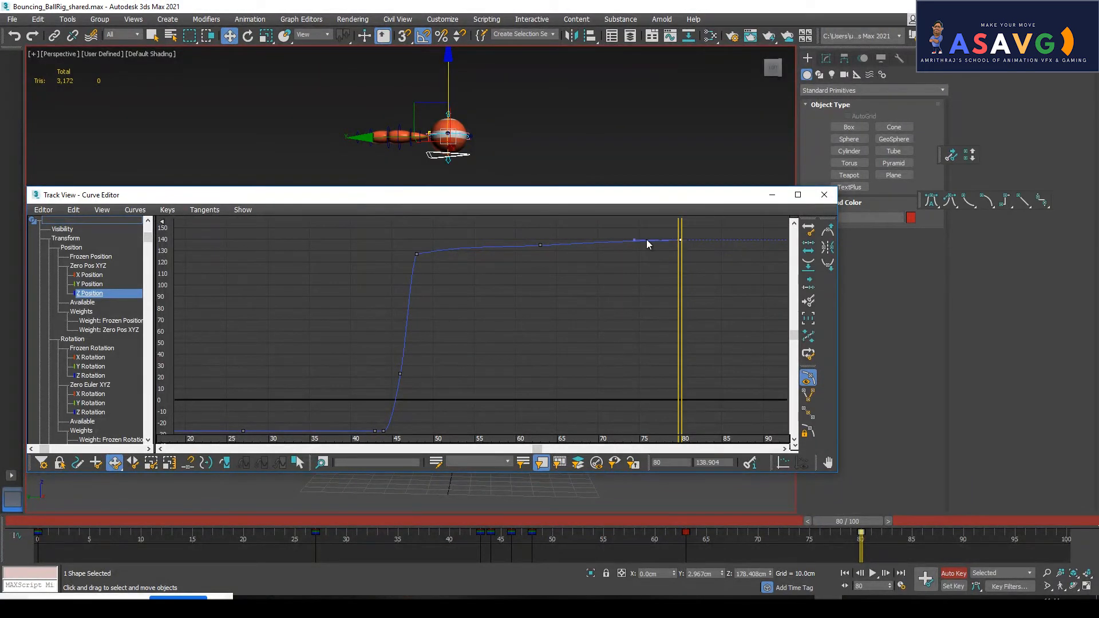
Try an earlier peak by raising the frame 63 key on the Z Position curve to about 154, then to about 145.
{"action": "left_click_drag", "start_coordinate": [539, 246], "coordinate": [540, 223]}
{"action": "mouse_move", "coordinate": [838, 522]}
{"action": "left_mouse_down"}
{"action": "mouse_move", "coordinate": [699, 507]}
{"action": "mouse_move", "coordinate": [845, 504]}
{"action": "left_mouse_up"}
{"action": "key", "text": "w"}
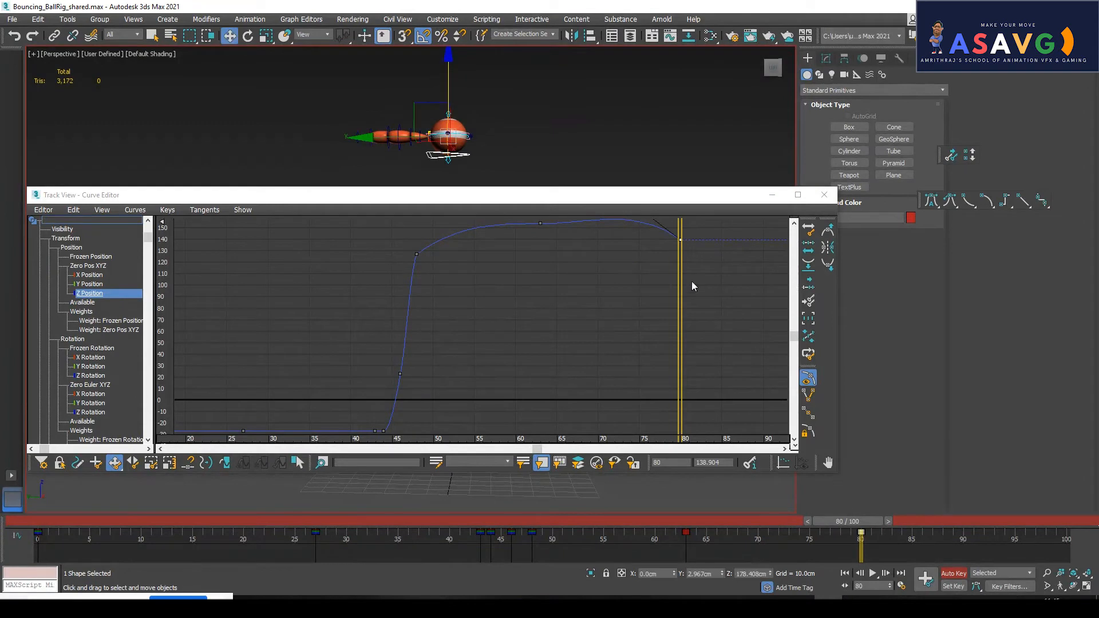
{"action": "left_click", "coordinate": [674, 249]}
{"action": "middle_click_drag", "start_coordinate": [673, 249], "coordinate": [675, 267]}
{"action": "left_click", "coordinate": [541, 240]}
{"action": "left_click_drag", "start_coordinate": [541, 241], "coordinate": [542, 252]}
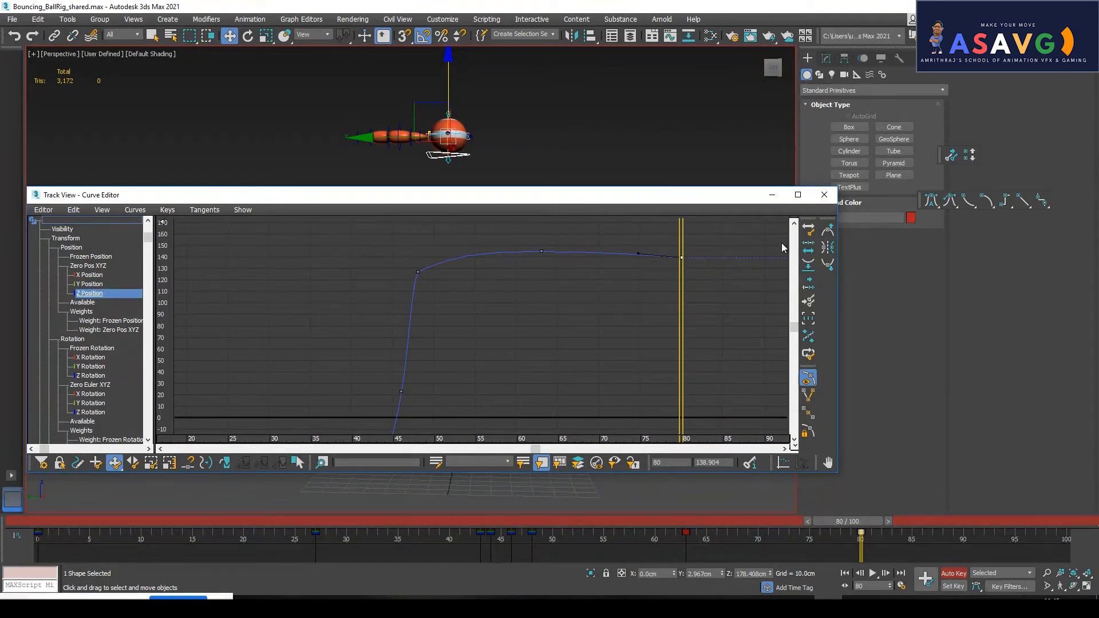
{"action": "mouse_move", "coordinate": [832, 531]}
{"action": "left_mouse_down"}
{"action": "mouse_move", "coordinate": [604, 523]}
{"action": "mouse_move", "coordinate": [724, 511]}
{"action": "mouse_move", "coordinate": [867, 542]}
{"action": "mouse_move", "coordinate": [828, 538]}
{"action": "mouse_move", "coordinate": [850, 539]}
{"action": "left_mouse_up"}
{"action": "key", "text": "w"}
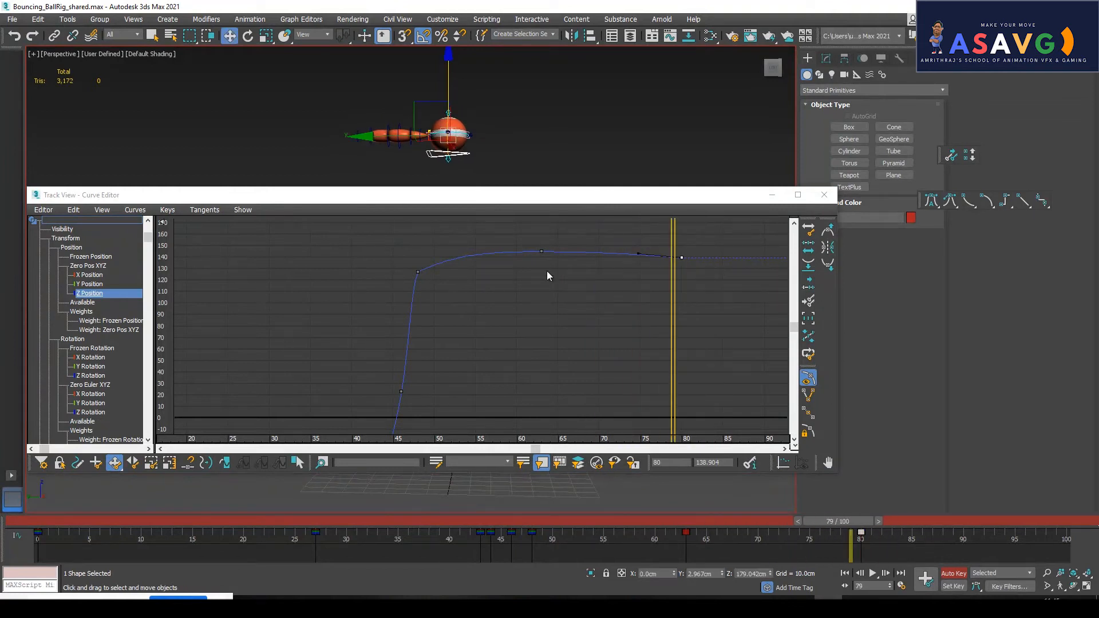
Move the frame 63 key on the Z Position curve to frame 64 at about 137.9 and minimize the Curve Editor.
{"action": "left_click_drag", "start_coordinate": [541, 253], "coordinate": [549, 259]}
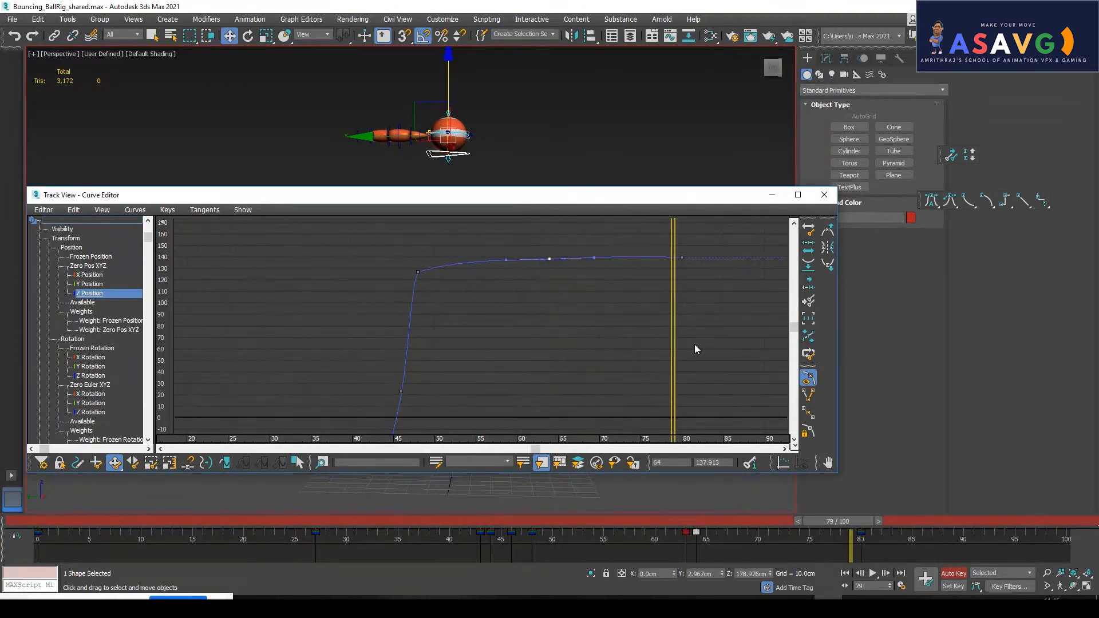
{"action": "mouse_move", "coordinate": [824, 529]}
{"action": "left_mouse_down"}
{"action": "mouse_move", "coordinate": [639, 530]}
{"action": "mouse_move", "coordinate": [813, 522]}
{"action": "mouse_move", "coordinate": [869, 545]}
{"action": "mouse_move", "coordinate": [840, 537]}
{"action": "left_mouse_up"}
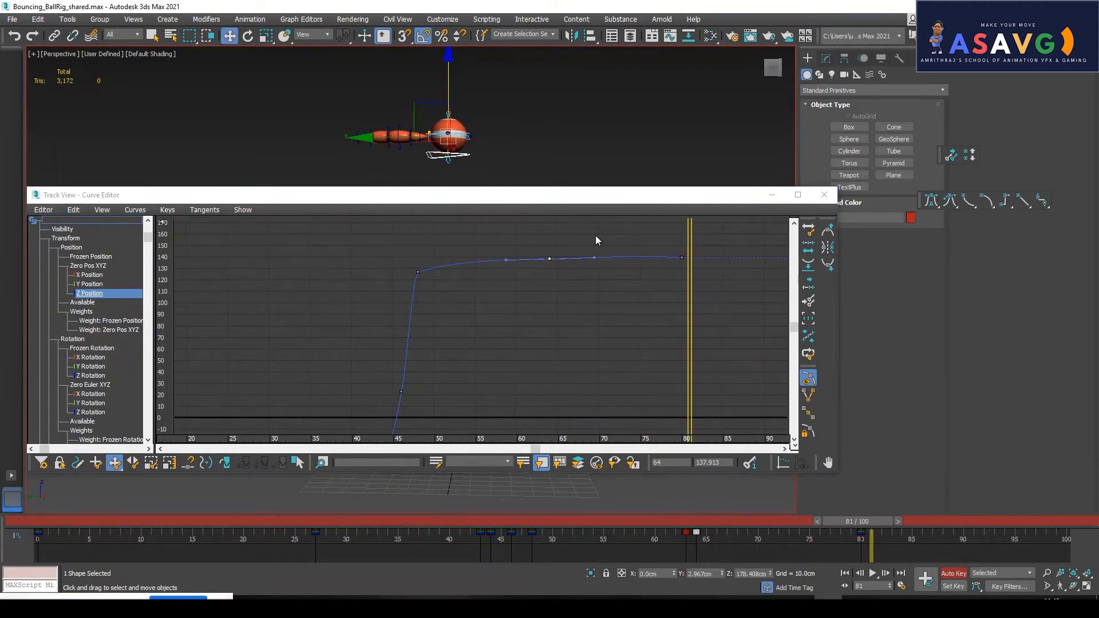
{"action": "middle_click_drag", "start_coordinate": [684, 269], "coordinate": [631, 295]}
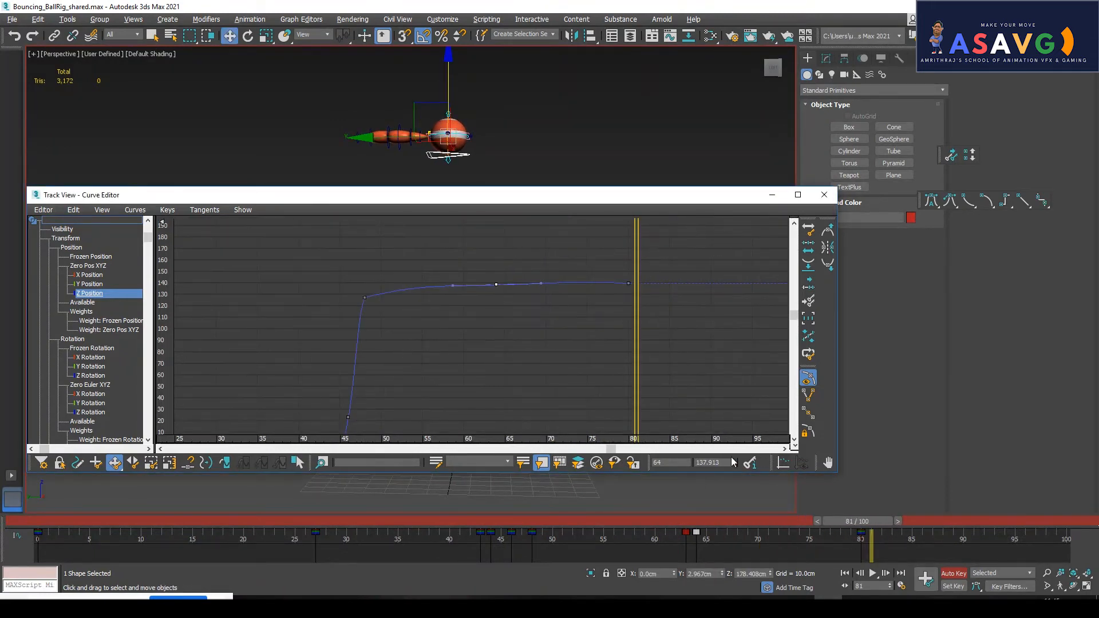
{"action": "left_click", "coordinate": [774, 195]}
{"action": "mouse_move", "coordinate": [789, 525]}
{"action": "left_mouse_down"}
{"action": "mouse_move", "coordinate": [672, 524]}
{"action": "mouse_move", "coordinate": [848, 541]}
{"action": "mouse_move", "coordinate": [681, 534]}
{"action": "mouse_move", "coordinate": [742, 533]}
{"action": "mouse_move", "coordinate": [693, 538]}
{"action": "mouse_move", "coordinate": [860, 540]}
{"action": "left_mouse_up"}
{"action": "key", "text": "w"}
Raise the base control to about Z 180.4 cm at frame 64 and scrub through the hang time to frame 81.
{"action": "left_click", "coordinate": [696, 537]}
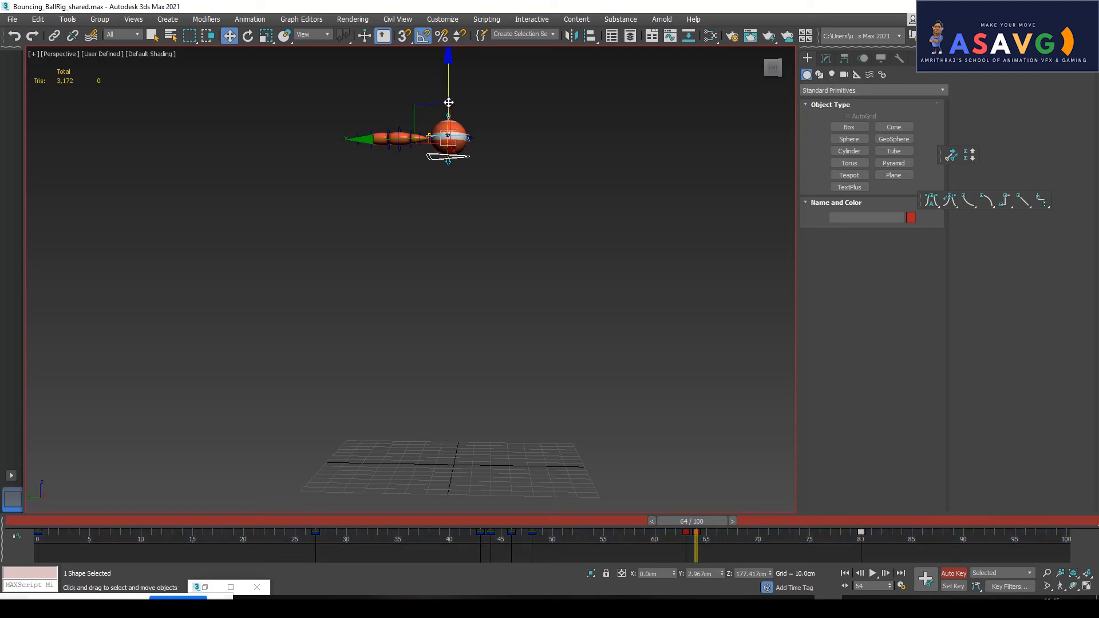
{"action": "key", "text": "ctrl+z"}
{"action": "left_click_drag", "start_coordinate": [698, 536], "coordinate": [820, 537], "text": "shift"}
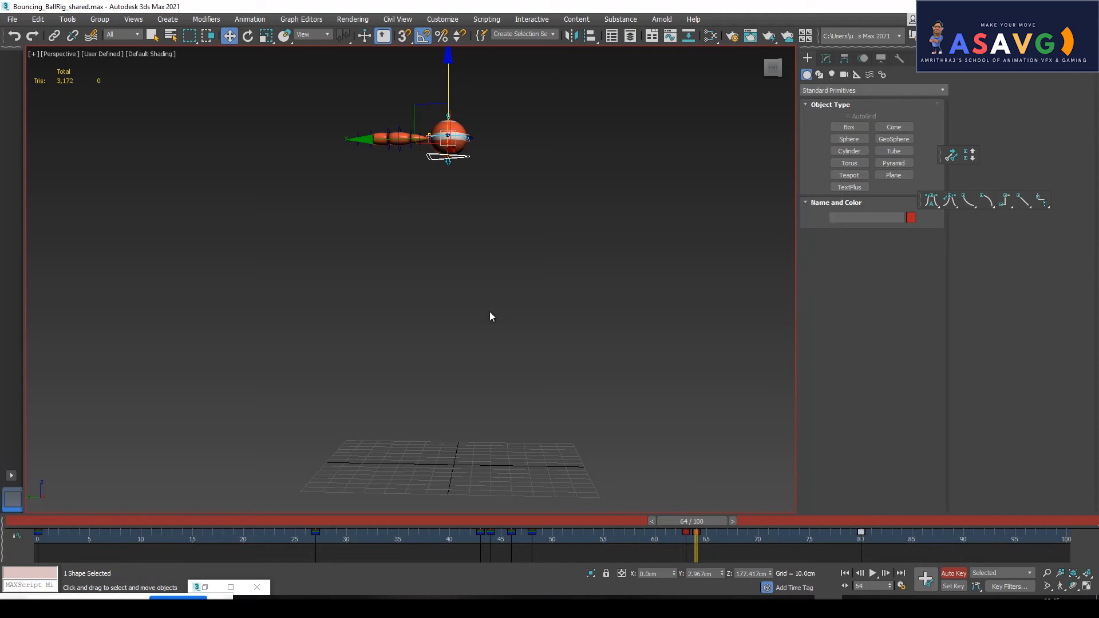
{"action": "left_click_drag", "start_coordinate": [439, 93], "coordinate": [439, 88]}
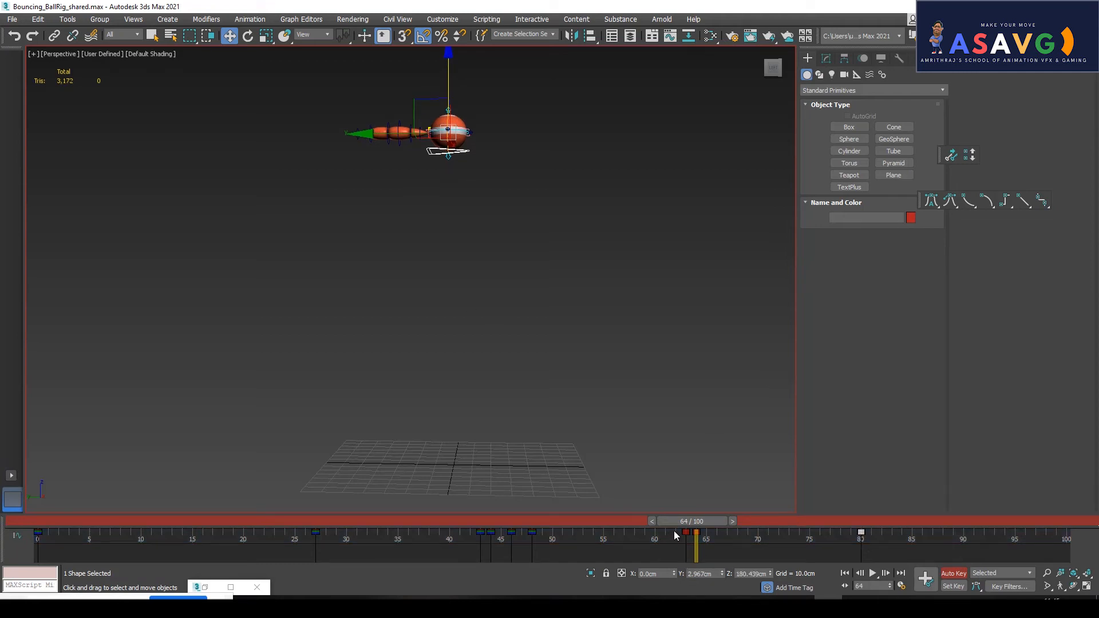
{"action": "left_click_drag", "start_coordinate": [687, 521], "coordinate": [812, 565]}
{"action": "key", "text": "w"}
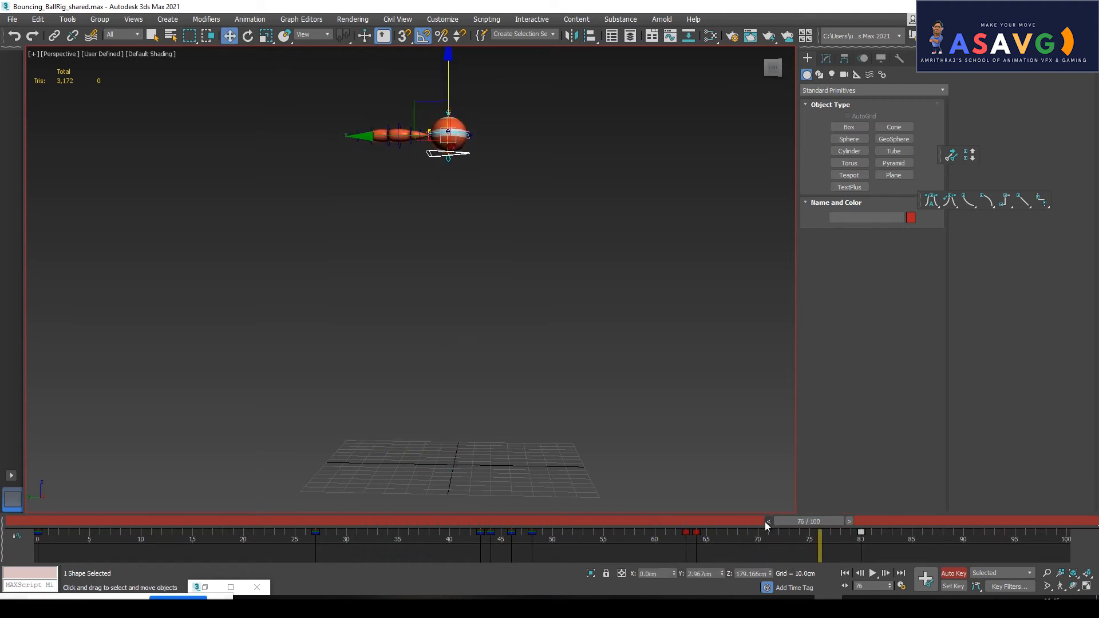
{"action": "mouse_move", "coordinate": [600, 427]}
{"action": "middle_mouse_down", "text": "alt"}
{"action": "mouse_move", "coordinate": [537, 398]}
{"action": "mouse_move", "coordinate": [590, 393]}
{"action": "mouse_move", "coordinate": [605, 409]}
{"action": "middle_mouse_up", "text": "alt"}
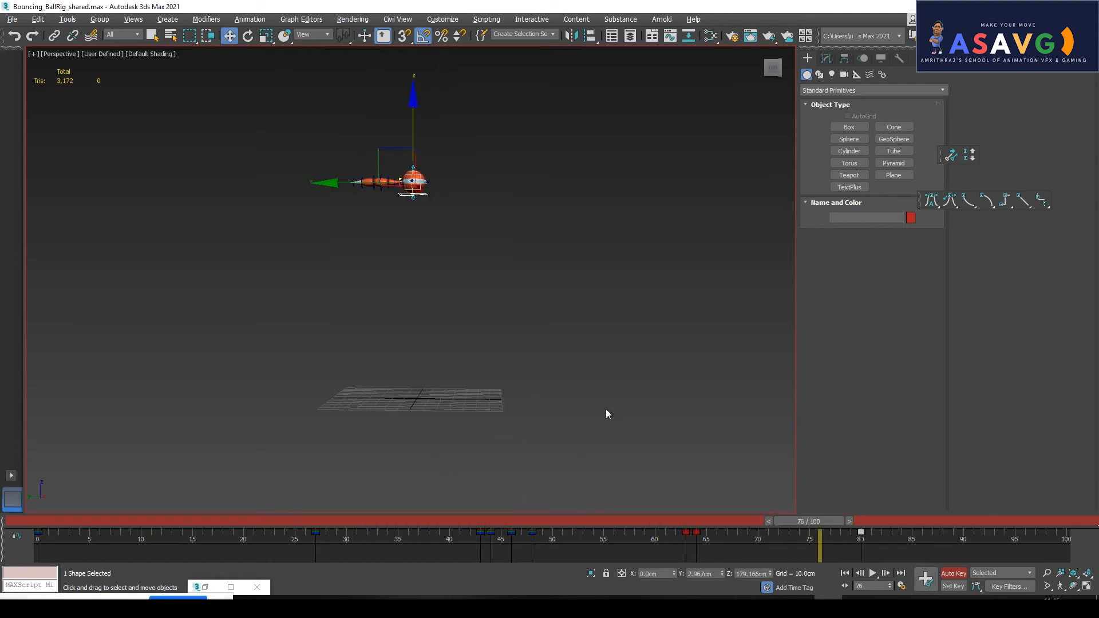
{"action": "middle_click_drag", "start_coordinate": [448, 251], "coordinate": [507, 268]}
{"action": "scroll", "coordinate": [507, 235], "scroll_direction": "up", "scroll_amount": 3}
{"action": "left_click_drag", "start_coordinate": [800, 521], "coordinate": [855, 527]}
{"action": "key", "text": "w"}
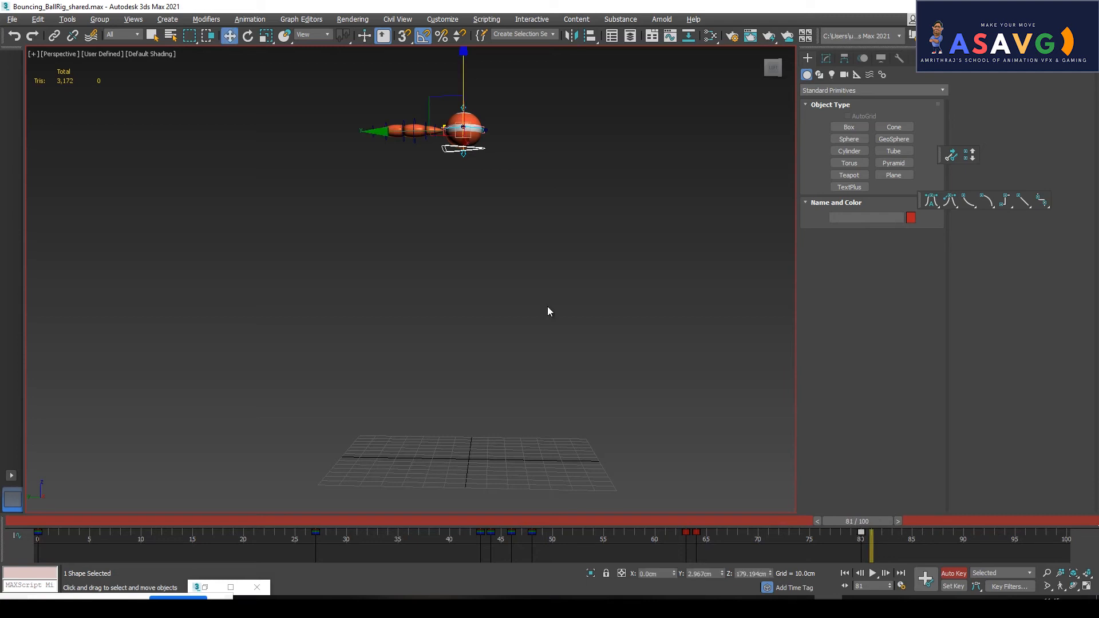
At frame 81, lower the whole rig to begin the fall and raise A_stretch_UP_ctr to stretch the ball vertically.
{"action": "middle_click_drag", "start_coordinate": [547, 307], "coordinate": [562, 321]}
{"action": "key", "text": "ctrl+a"}
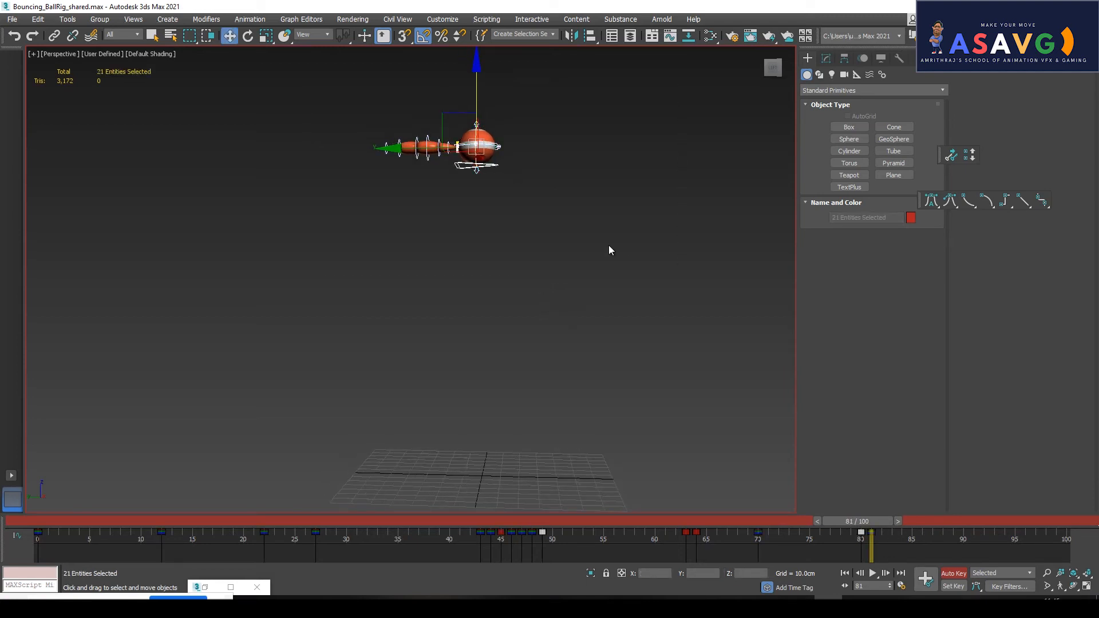
{"action": "left_click_drag", "start_coordinate": [479, 97], "coordinate": [474, 163]}
{"action": "key", "text": "q"}
{"action": "key", "text": "w"}
{"action": "key", "text": "ctrl+d"}
{"action": "left_click", "coordinate": [476, 191]}
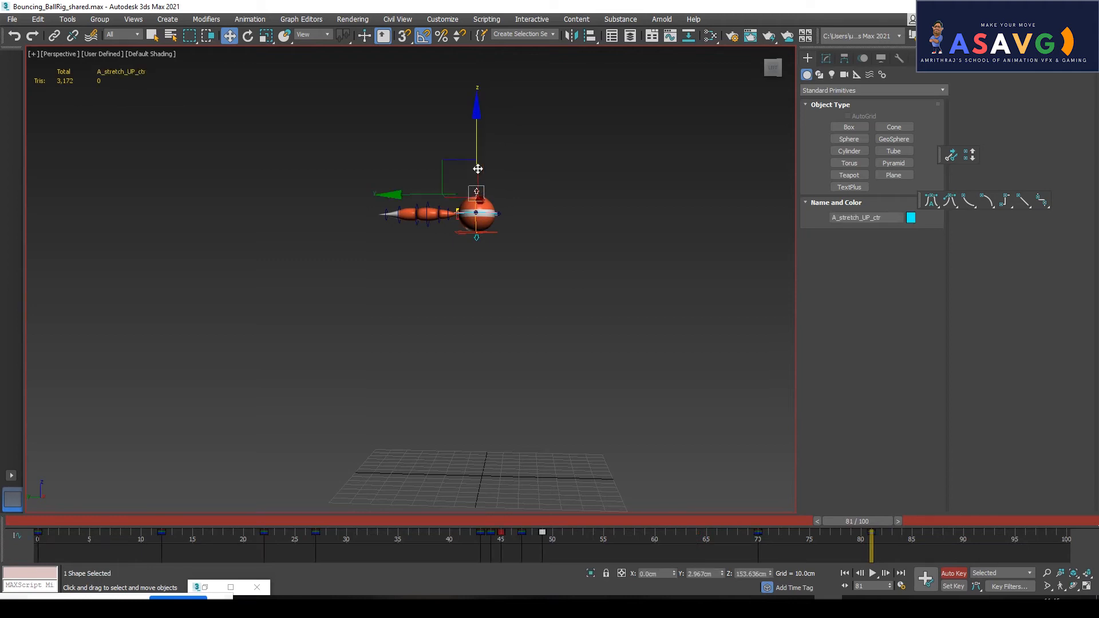
{"action": "left_click_drag", "start_coordinate": [478, 169], "coordinate": [478, 129]}
Select all rig controls and lower the stretched ball to the ground grid at frame 82.
{"action": "left_click_drag", "start_coordinate": [349, 123], "coordinate": [581, 301]}
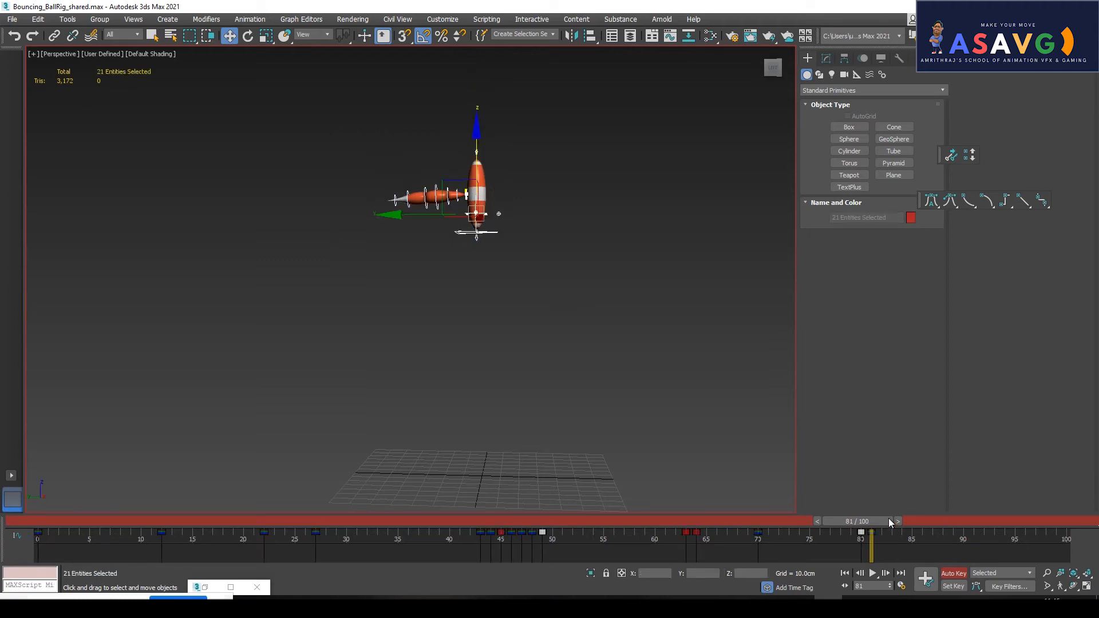
{"action": "left_click_drag", "start_coordinate": [857, 521], "coordinate": [904, 531]}
{"action": "key", "text": "w"}
{"action": "left_click_drag", "start_coordinate": [477, 133], "coordinate": [500, 380]}
{"action": "middle_click_drag", "start_coordinate": [504, 306], "coordinate": [545, 199]}
{"action": "scroll", "coordinate": [546, 351], "scroll_direction": "up", "scroll_amount": 5}
{"action": "middle_click_drag", "start_coordinate": [626, 378], "coordinate": [510, 314]}
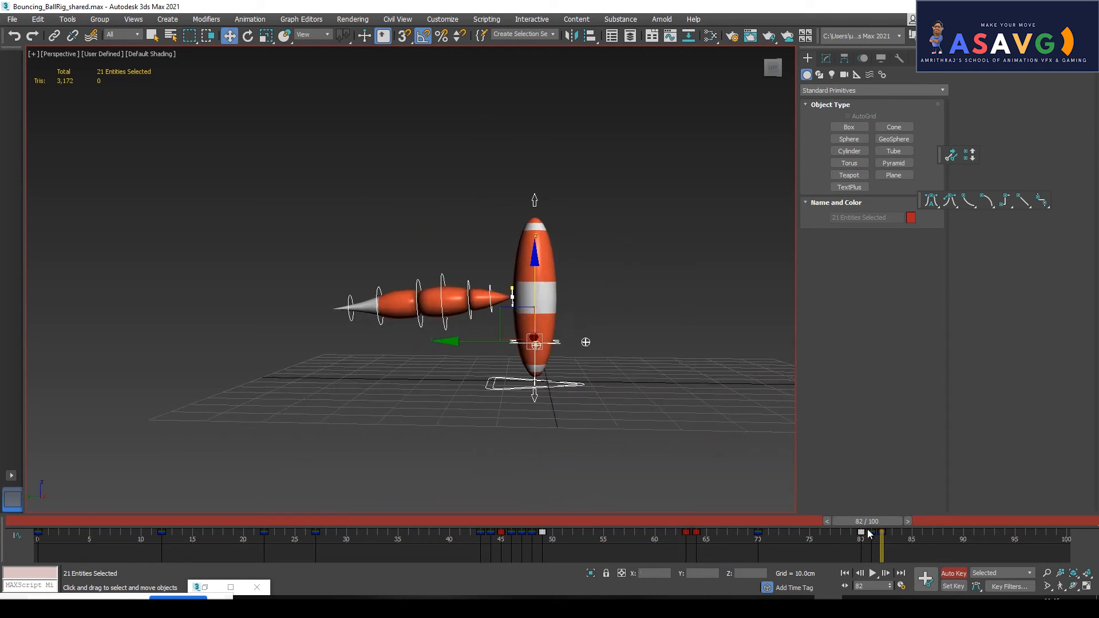
{"action": "scroll", "coordinate": [569, 327], "scroll_direction": "down", "scroll_amount": 6}
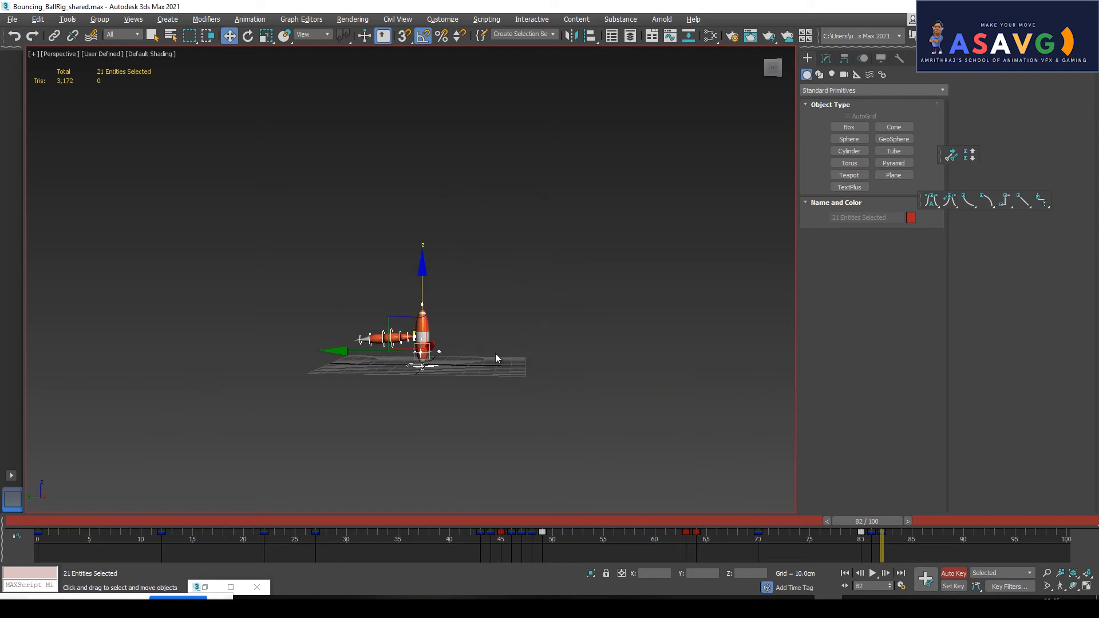
At frame 83, lower A_stretch_UP_ctr to about Z 11.6 cm to squash the ball on impact with the ground.
{"action": "mouse_move", "coordinate": [866, 525]}
{"action": "left_mouse_down"}
{"action": "mouse_move", "coordinate": [853, 520]}
{"action": "mouse_move", "coordinate": [883, 521]}
{"action": "mouse_move", "coordinate": [851, 516]}
{"action": "mouse_move", "coordinate": [882, 523]}
{"action": "left_mouse_up"}
{"action": "key", "text": "w"}
{"action": "scroll", "coordinate": [455, 378], "scroll_direction": "up", "scroll_amount": 9}
{"action": "middle_click_drag", "start_coordinate": [461, 373], "coordinate": [497, 165]}
{"action": "scroll", "coordinate": [568, 321], "scroll_direction": "down", "scroll_amount": 3}
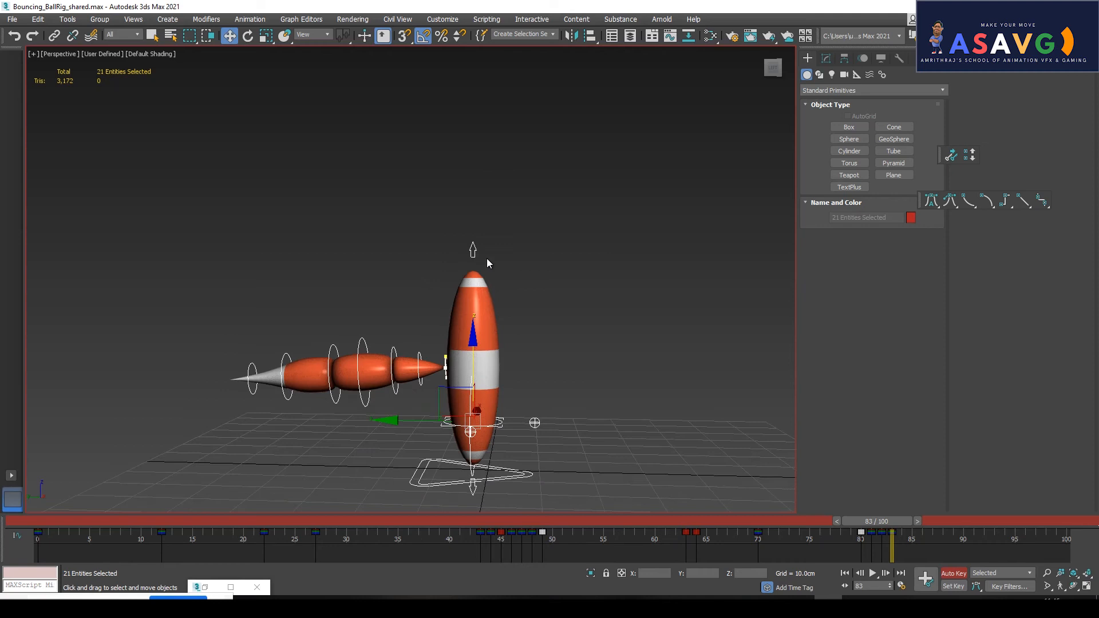
{"action": "left_click", "coordinate": [473, 250]}
{"action": "left_click_drag", "start_coordinate": [472, 223], "coordinate": [491, 375]}
{"action": "middle_click_drag", "start_coordinate": [572, 390], "coordinate": [555, 299]}
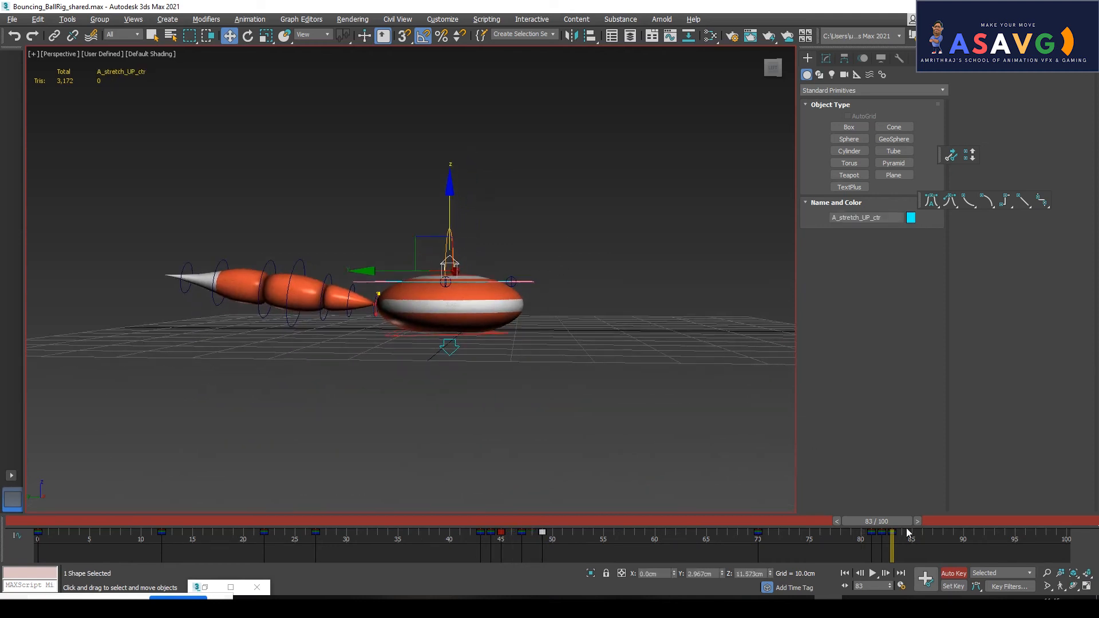
Raise A_stretch_UP_ctr to about Z 31.5 cm at frame 85 and lower it to about Z 16.1 cm at frame 88.
{"action": "left_click_drag", "start_coordinate": [880, 522], "coordinate": [911, 528]}
{"action": "key", "text": "w"}
{"action": "left_click_drag", "start_coordinate": [448, 210], "coordinate": [449, 114]}
{"action": "left_click_drag", "start_coordinate": [891, 522], "coordinate": [931, 538]}
{"action": "key", "text": "w"}
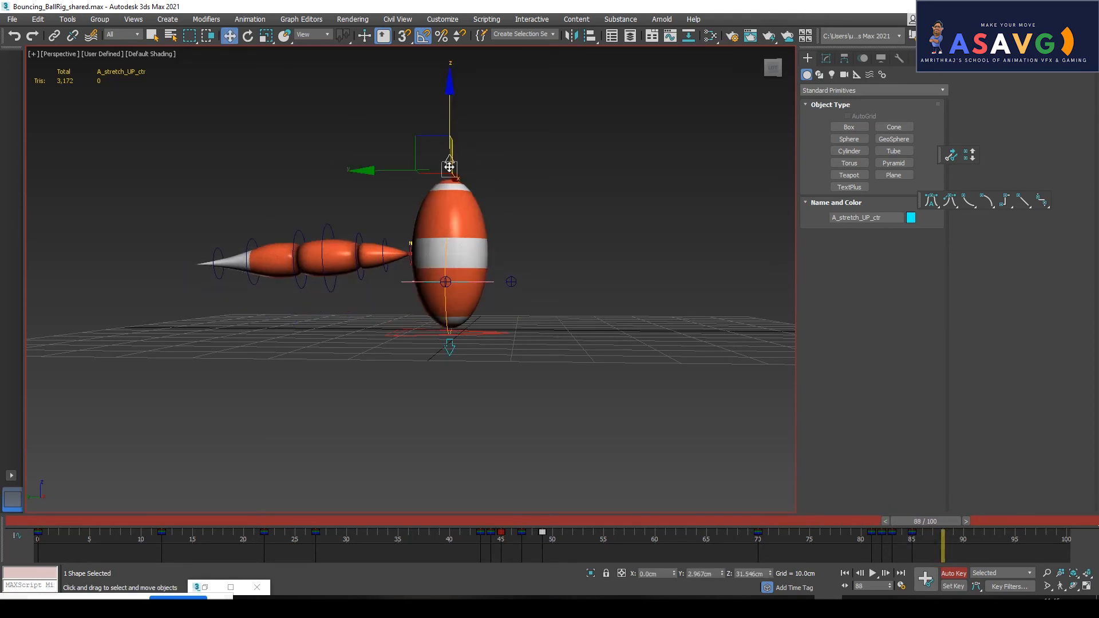
{"action": "left_click_drag", "start_coordinate": [449, 141], "coordinate": [449, 218]}
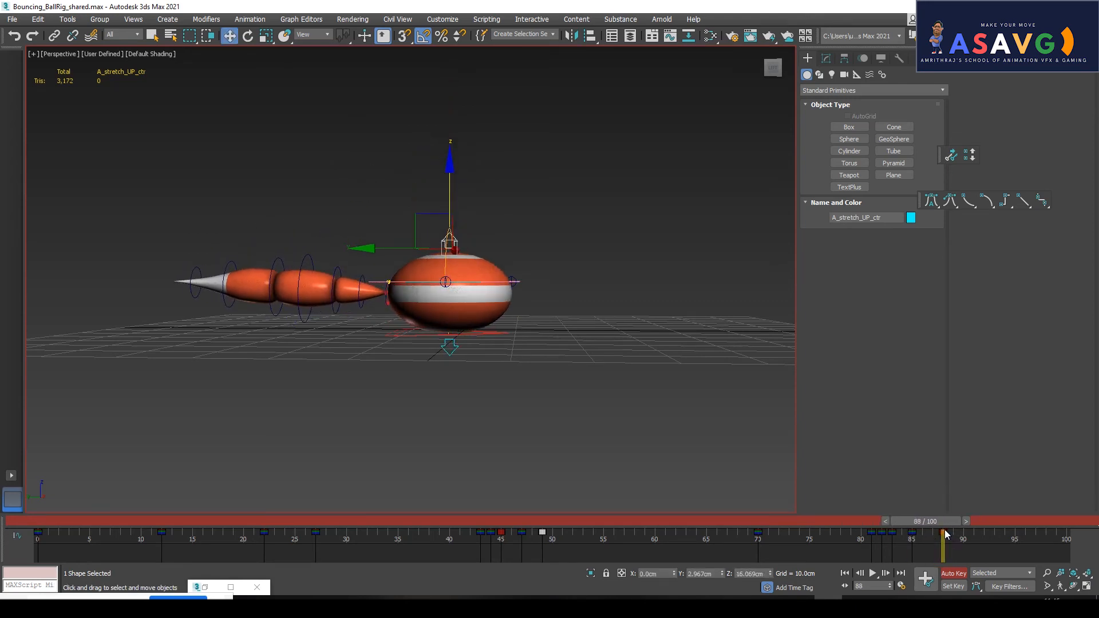
Try raising A_stretch_UP_ctr at frame 91, and round out the ball at frame 88 by setting the control to about Z 21.7 cm.
{"action": "left_click_drag", "start_coordinate": [941, 521], "coordinate": [970, 521]}
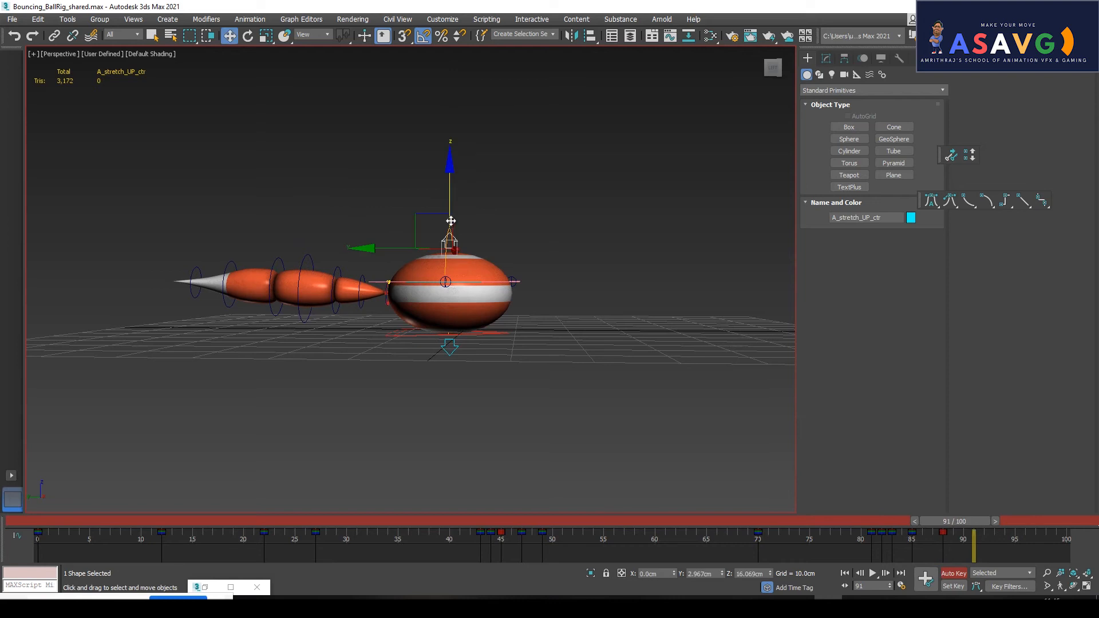
{"action": "left_click_drag", "start_coordinate": [451, 221], "coordinate": [450, 175]}
{"action": "mouse_move", "coordinate": [948, 523]}
{"action": "left_mouse_down"}
{"action": "mouse_move", "coordinate": [997, 521]}
{"action": "mouse_move", "coordinate": [824, 540]}
{"action": "mouse_move", "coordinate": [988, 568]}
{"action": "mouse_move", "coordinate": [805, 528]}
{"action": "mouse_move", "coordinate": [1000, 552]}
{"action": "mouse_move", "coordinate": [873, 534]}
{"action": "mouse_move", "coordinate": [961, 532]}
{"action": "mouse_move", "coordinate": [868, 524]}
{"action": "mouse_move", "coordinate": [929, 533]}
{"action": "left_mouse_up"}
{"action": "key", "text": "w"}
{"action": "left_click_drag", "start_coordinate": [455, 194], "coordinate": [450, 167]}
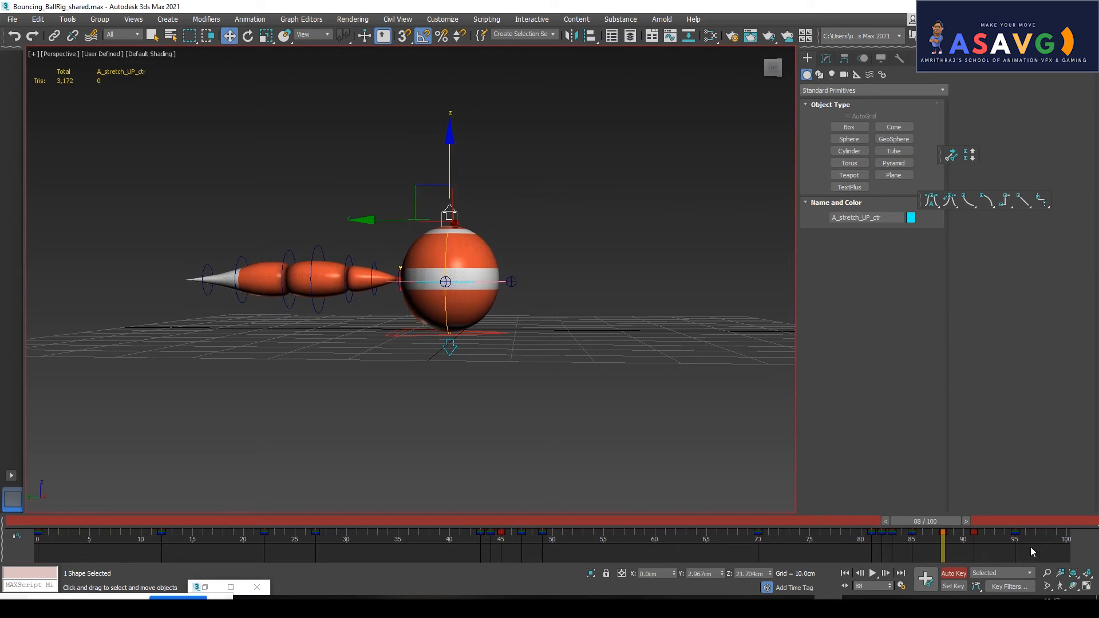
Return to frame 0 and create a viewport preview of the active time segment at 200 percent of output.
{"action": "left_click_drag", "start_coordinate": [923, 524], "coordinate": [944, 547]}
{"action": "scroll", "coordinate": [507, 338], "scroll_direction": "down", "scroll_amount": 5}
{"action": "left_click", "coordinate": [34, 520]}
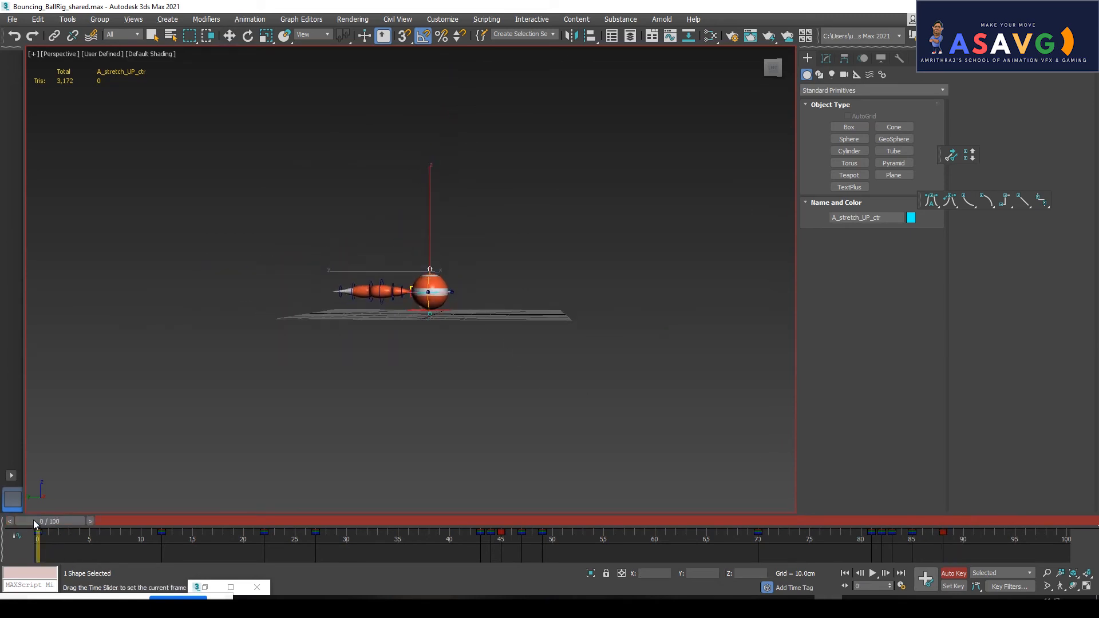
{"action": "scroll", "coordinate": [367, 356], "scroll_direction": "up", "scroll_amount": 5}
{"action": "middle_click_drag", "start_coordinate": [397, 373], "coordinate": [367, 372]}
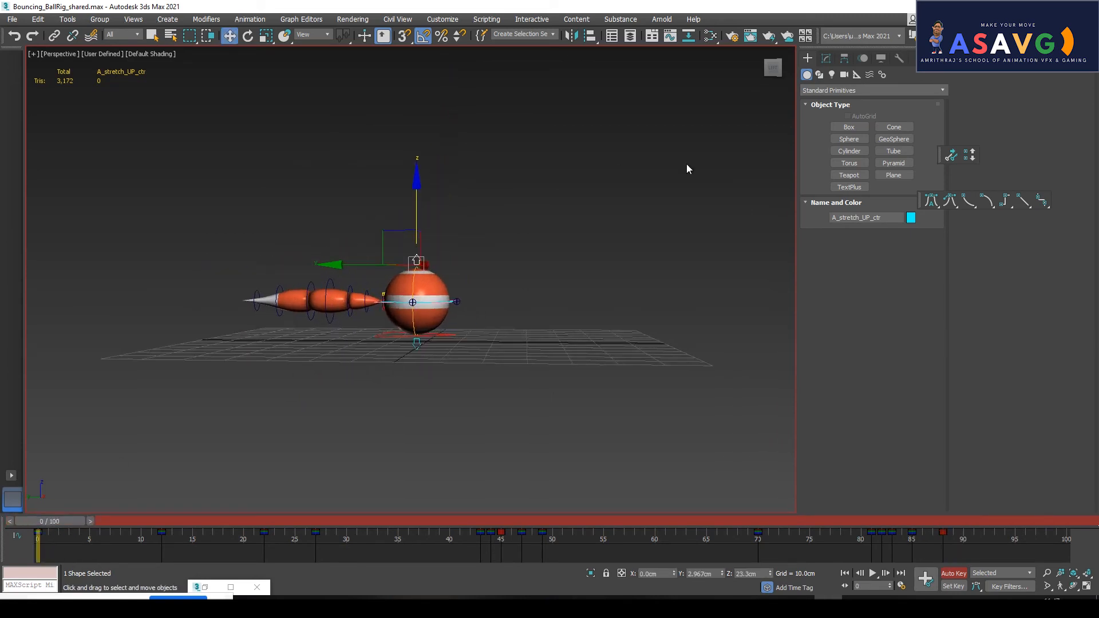
{"action": "left_click", "coordinate": [34, 54]}
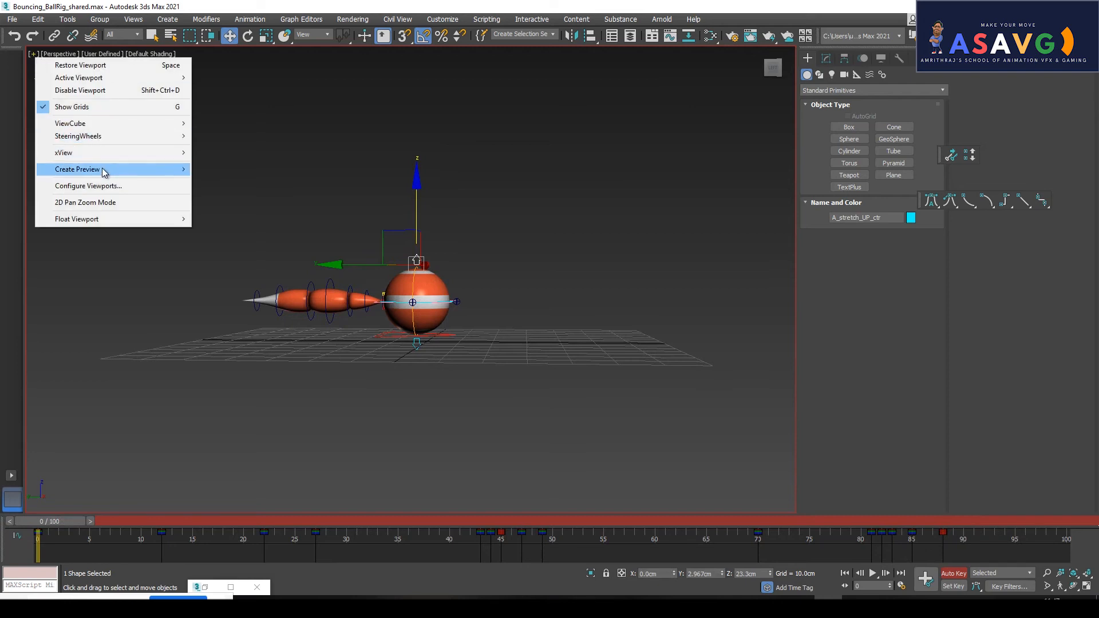
{"action": "mouse_move", "coordinate": [167, 170]}
{"action": "left_click", "coordinate": [250, 182]}
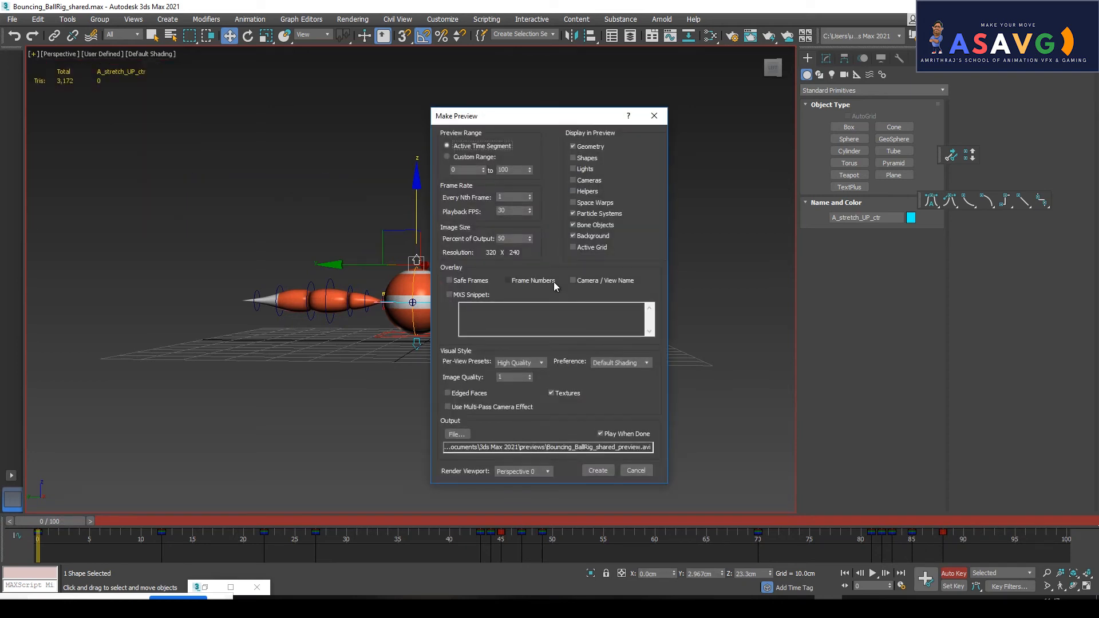
{"action": "double_click", "coordinate": [511, 240]}
{"action": "left_click", "coordinate": [597, 471]}
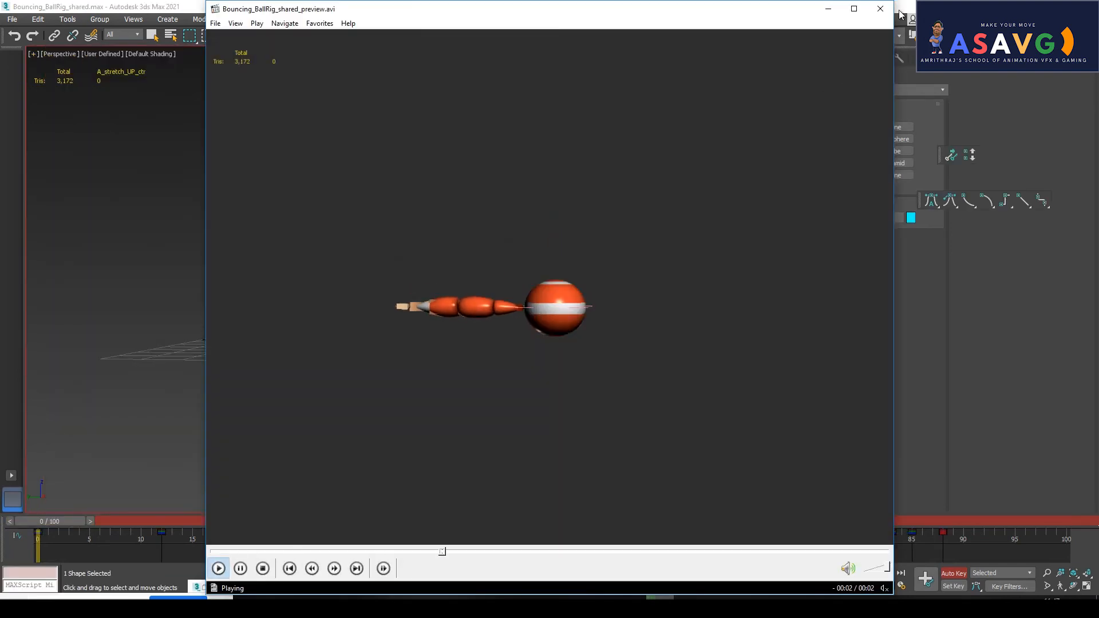
Close the preview and reframe the viewport so the ball's highest position and the ground grid both fit, returning to frame 0.
{"action": "left_click", "coordinate": [880, 9]}
{"action": "middle_click_drag", "start_coordinate": [474, 266], "coordinate": [465, 302], "text": "alt"}
{"action": "left_click_drag", "start_coordinate": [54, 522], "coordinate": [567, 522]}
{"action": "middle_click_drag", "start_coordinate": [556, 371], "coordinate": [579, 548], "text": "alt"}
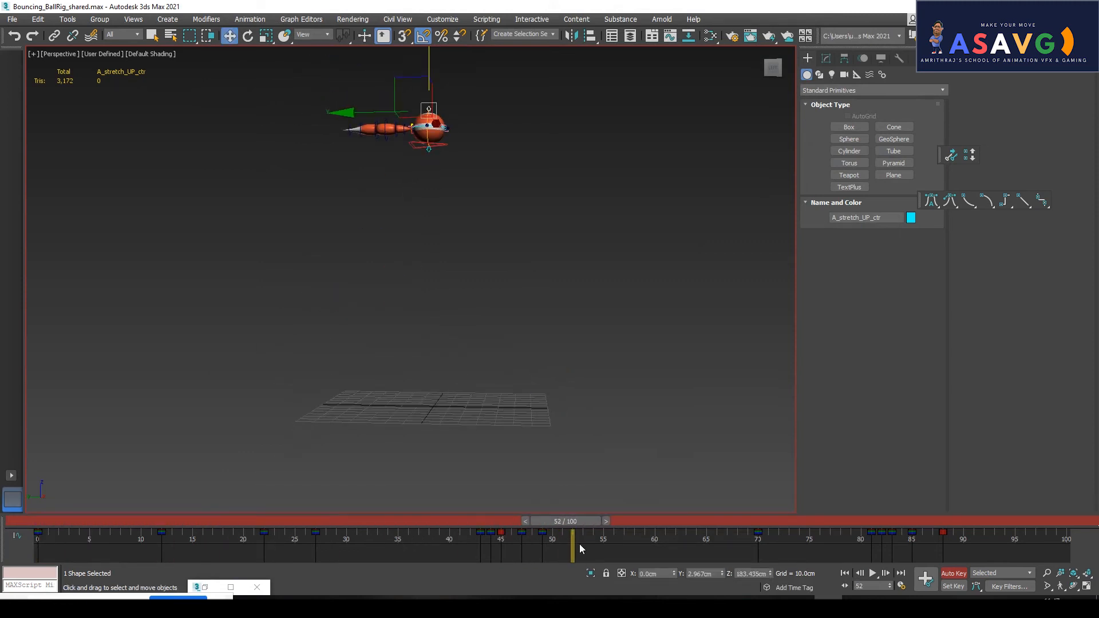
{"action": "left_click_drag", "start_coordinate": [575, 520], "coordinate": [23, 530]}
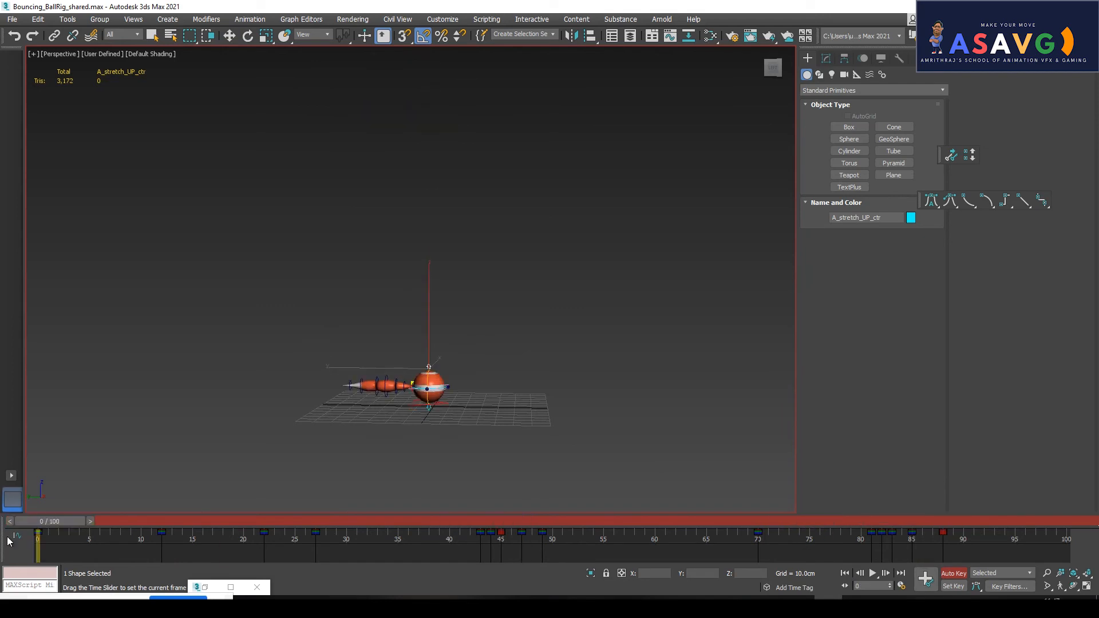
Create a new preview of the active time segment from the reframed Perspective view.
{"action": "left_click", "coordinate": [33, 54]}
{"action": "mouse_move", "coordinate": [77, 167]}
{"action": "left_click", "coordinate": [253, 180]}
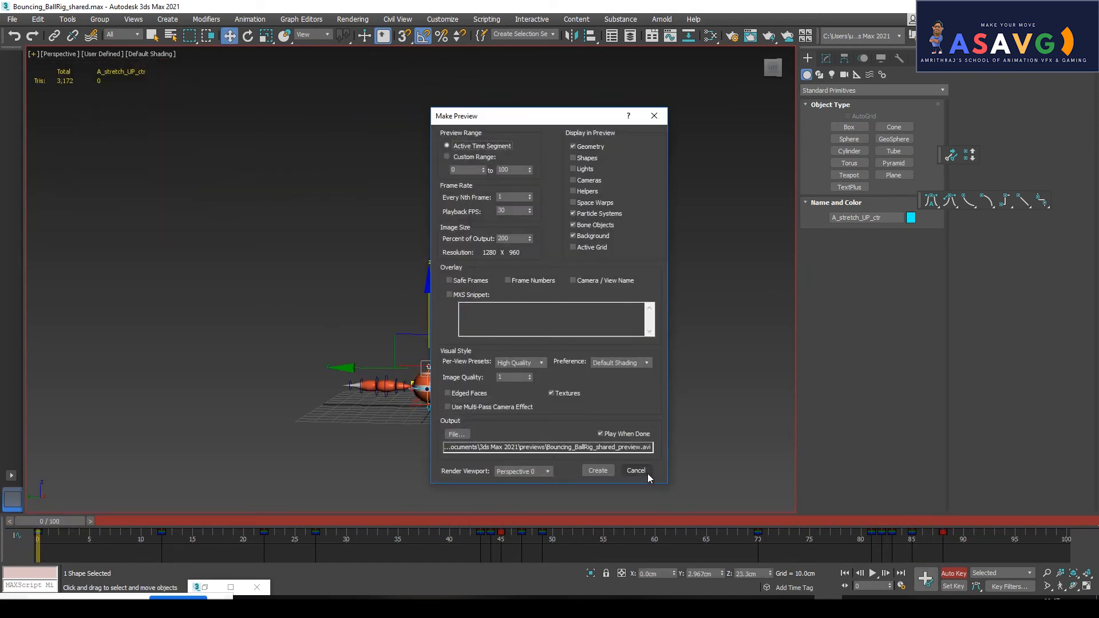
{"action": "left_click", "coordinate": [593, 470]}
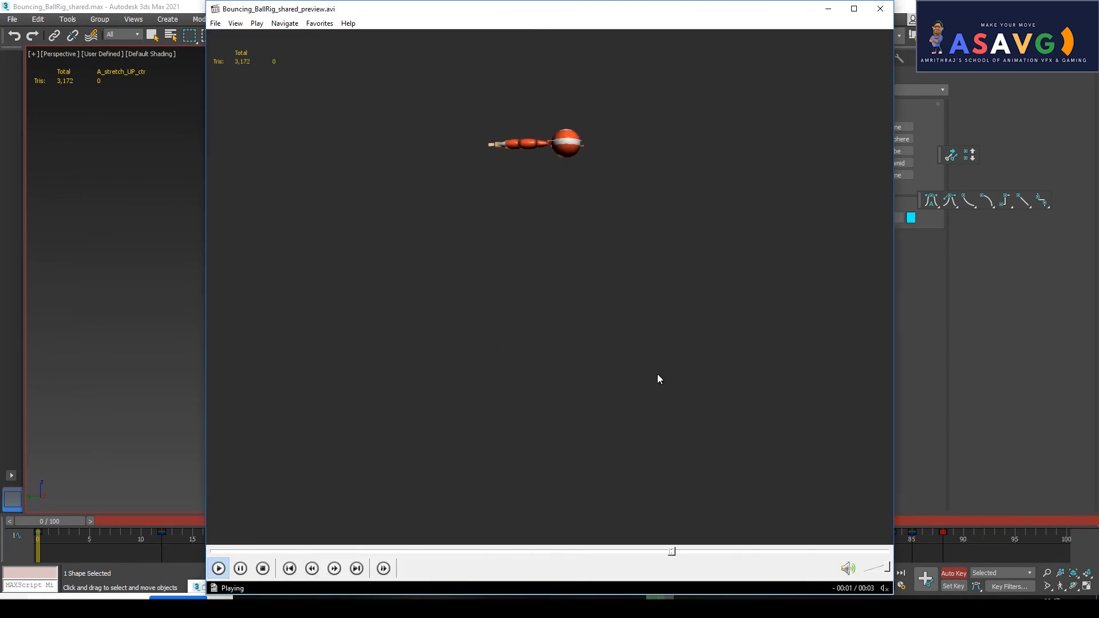
Replay the preview several times to examine the timing of the rise, hang, fall and landing, and close the player.
{"action": "left_click", "coordinate": [227, 555]}
{"action": "left_click", "coordinate": [490, 380]}
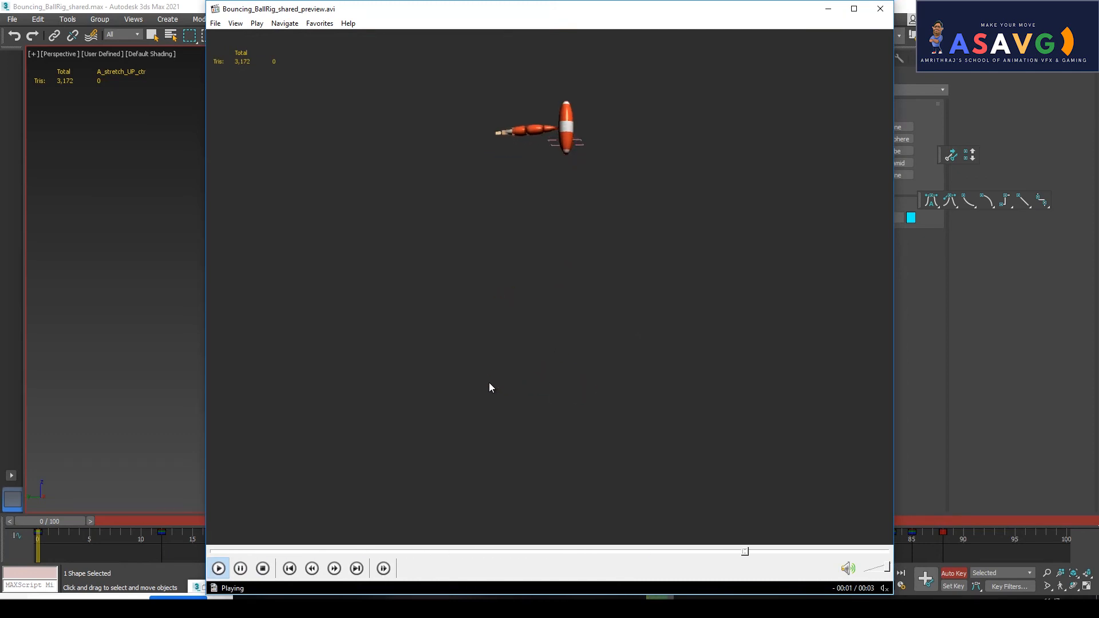
{"action": "left_click", "coordinate": [212, 571]}
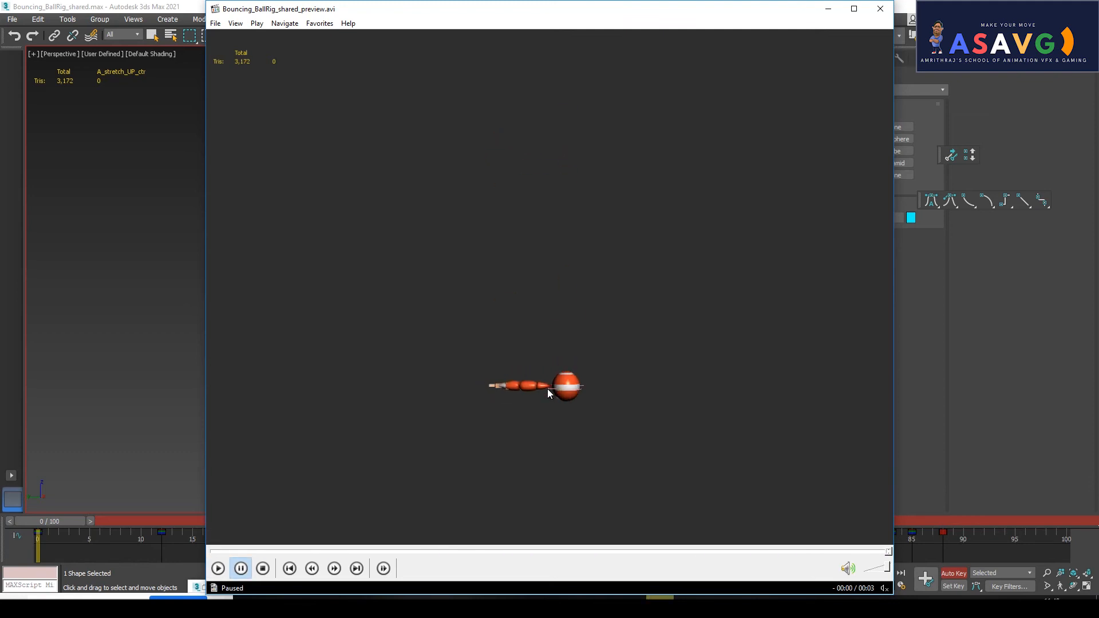
{"action": "key", "text": "space"}
{"action": "key", "text": "space"}
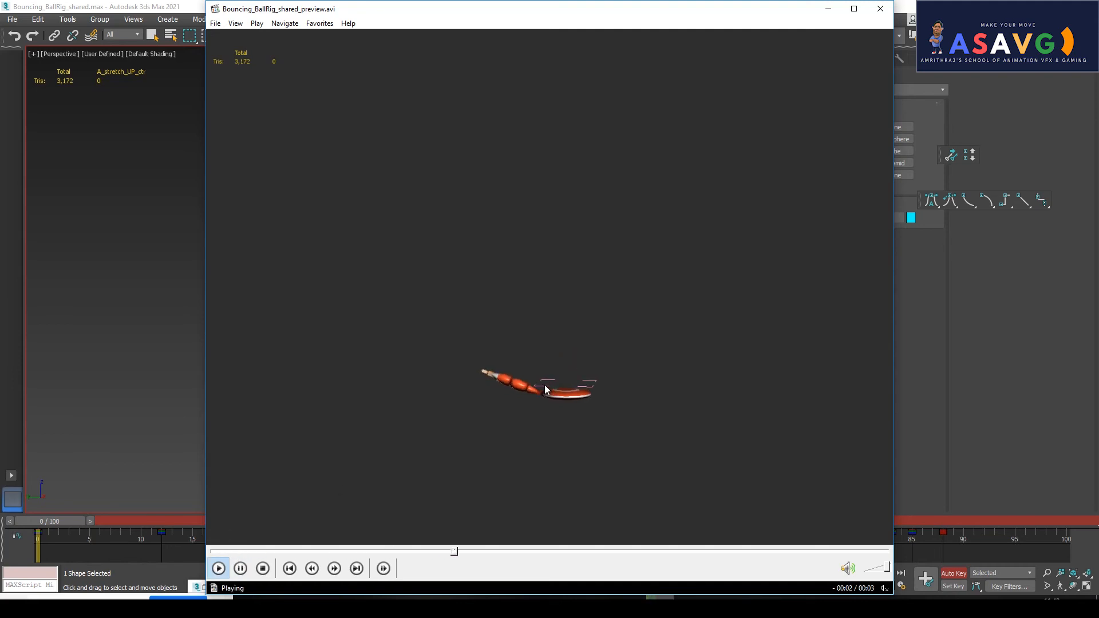
{"action": "left_click", "coordinate": [218, 569]}
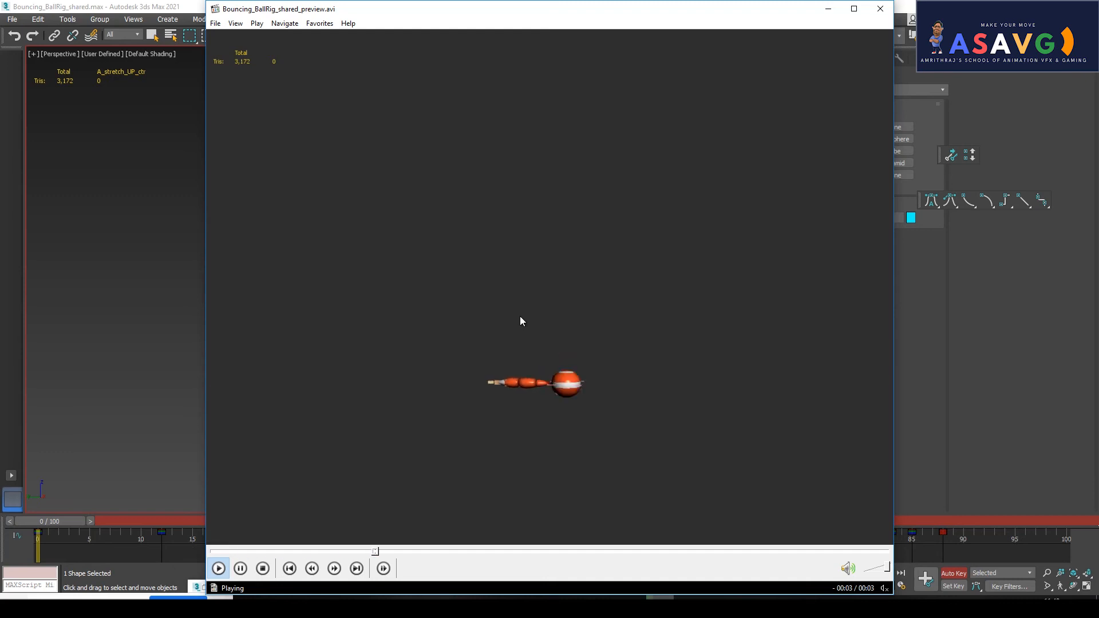
{"action": "left_click", "coordinate": [220, 552]}
{"action": "left_click", "coordinate": [510, 394]}
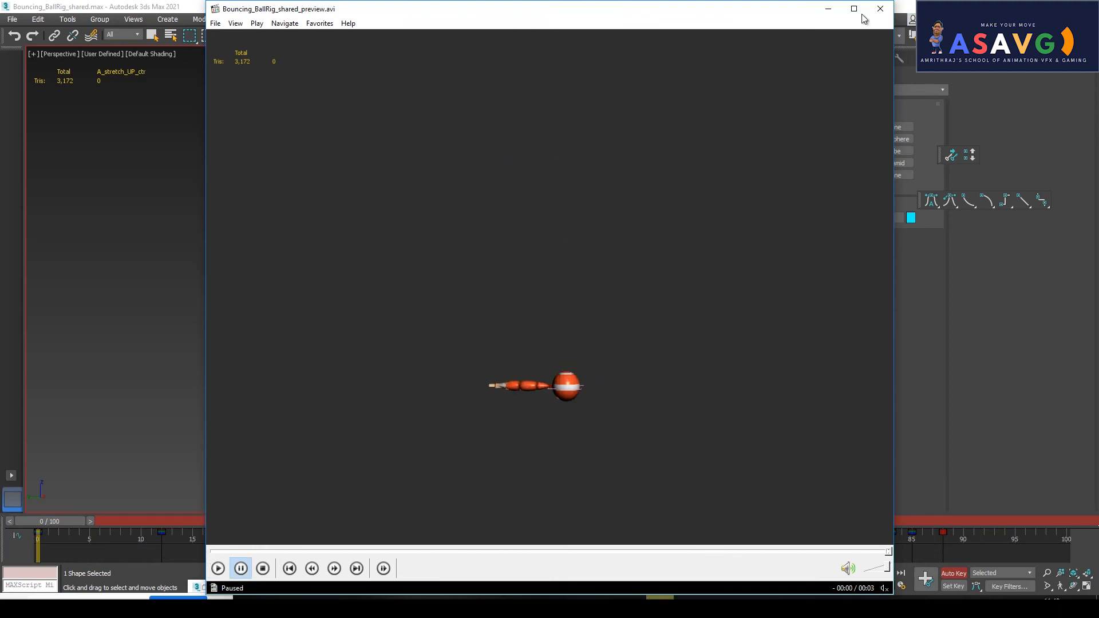
{"action": "left_click", "coordinate": [881, 9]}
Select all rig controls, shift their keys from frame 63 onward three frames later, and scrub through the retimed fall.
{"action": "left_click_drag", "start_coordinate": [330, 324], "coordinate": [520, 467]}
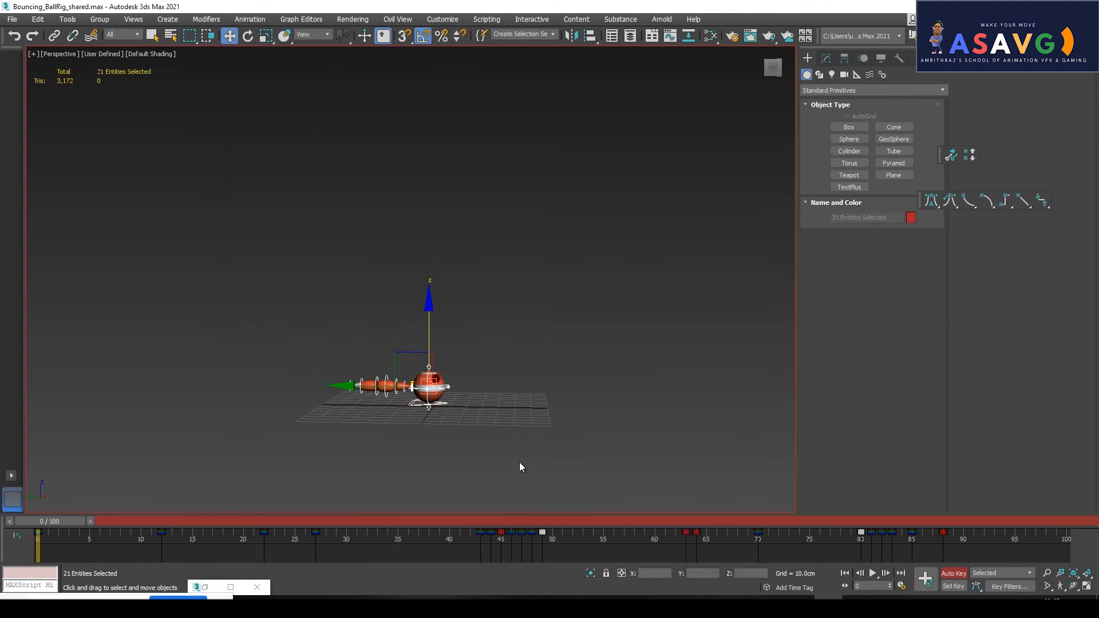
{"action": "left_click_drag", "start_coordinate": [525, 525], "coordinate": [682, 522]}
{"action": "left_click_drag", "start_coordinate": [981, 541], "coordinate": [828, 556]}
{"action": "key", "text": "w"}
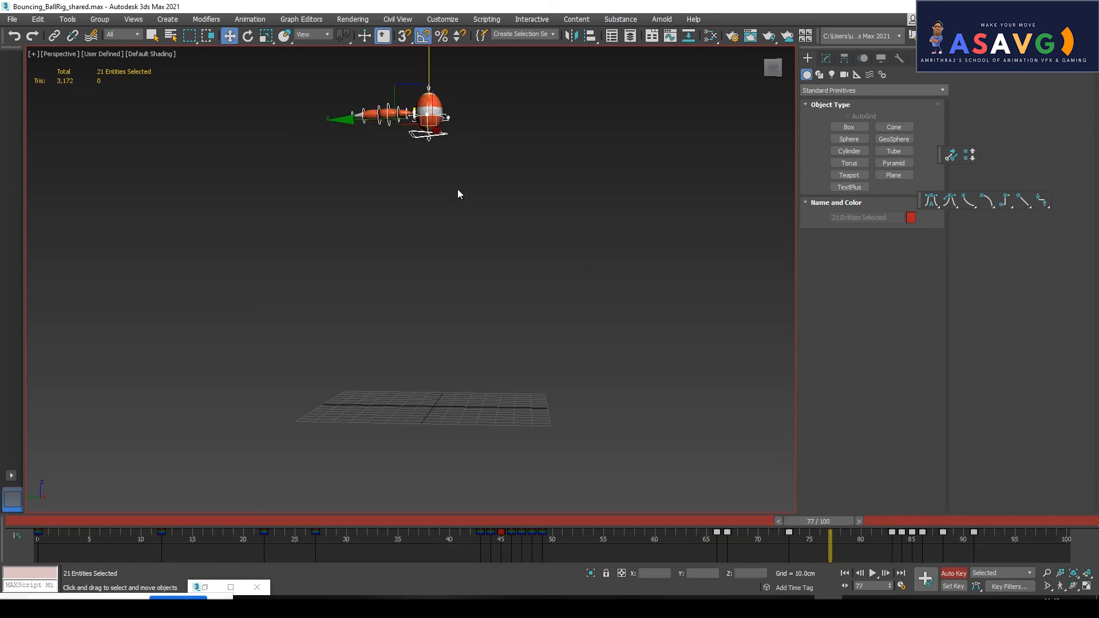
{"action": "left_click_drag", "start_coordinate": [815, 520], "coordinate": [915, 544]}
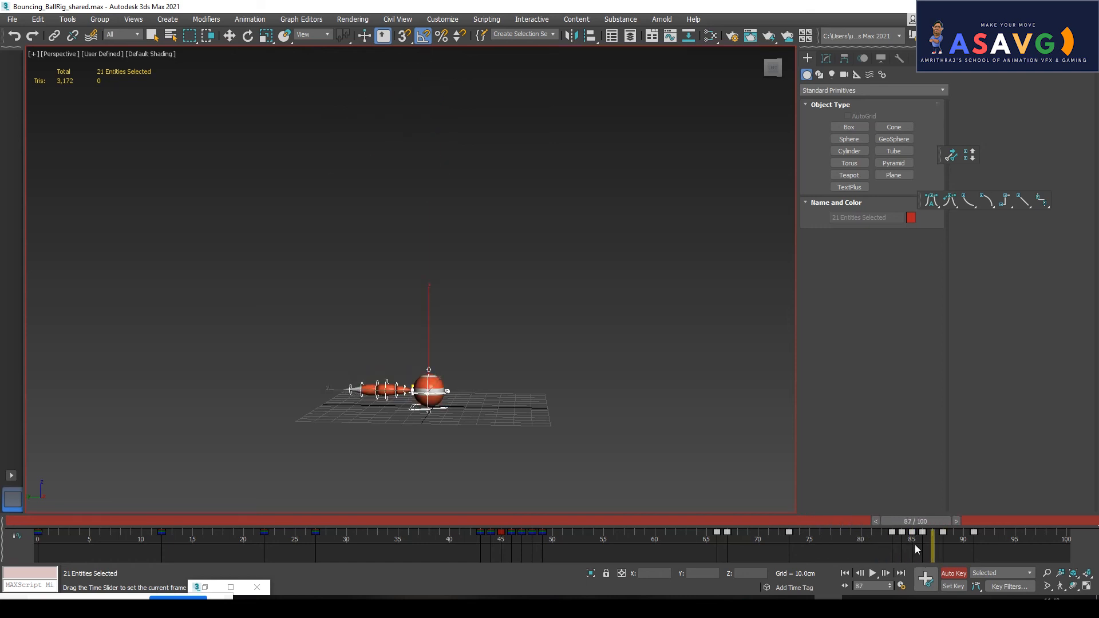
Scrub through the landing and lower A_stretch_UP_ctr to about Z 18.2 cm at frame 91 to squash the ball slightly.
{"action": "left_click", "coordinate": [408, 367]}
{"action": "left_click", "coordinate": [428, 368]}
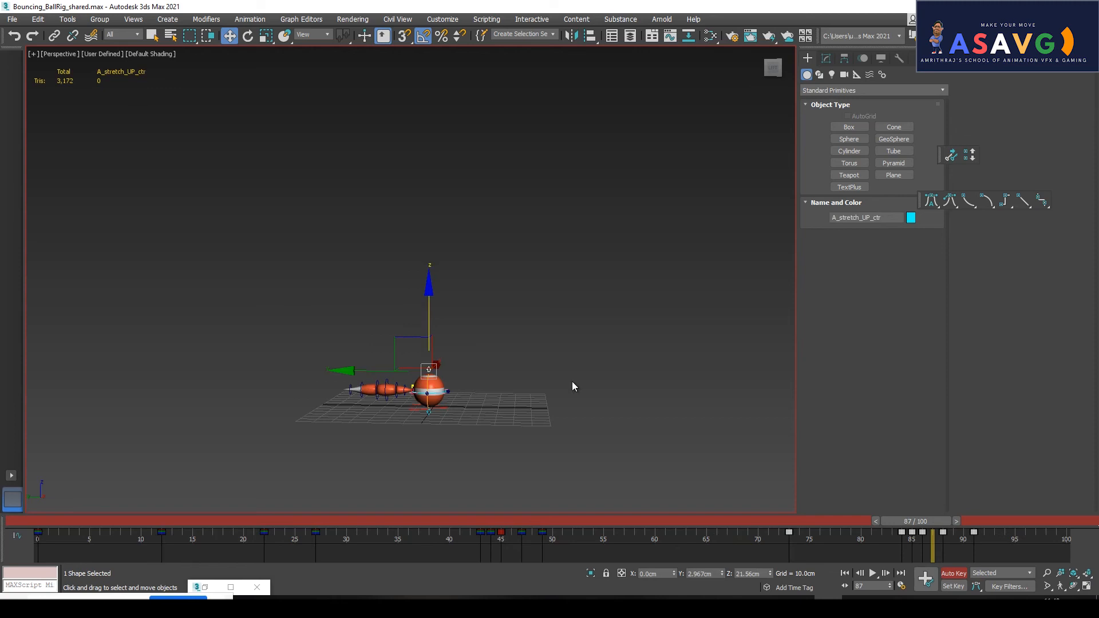
{"action": "left_click_drag", "start_coordinate": [923, 522], "coordinate": [900, 525]}
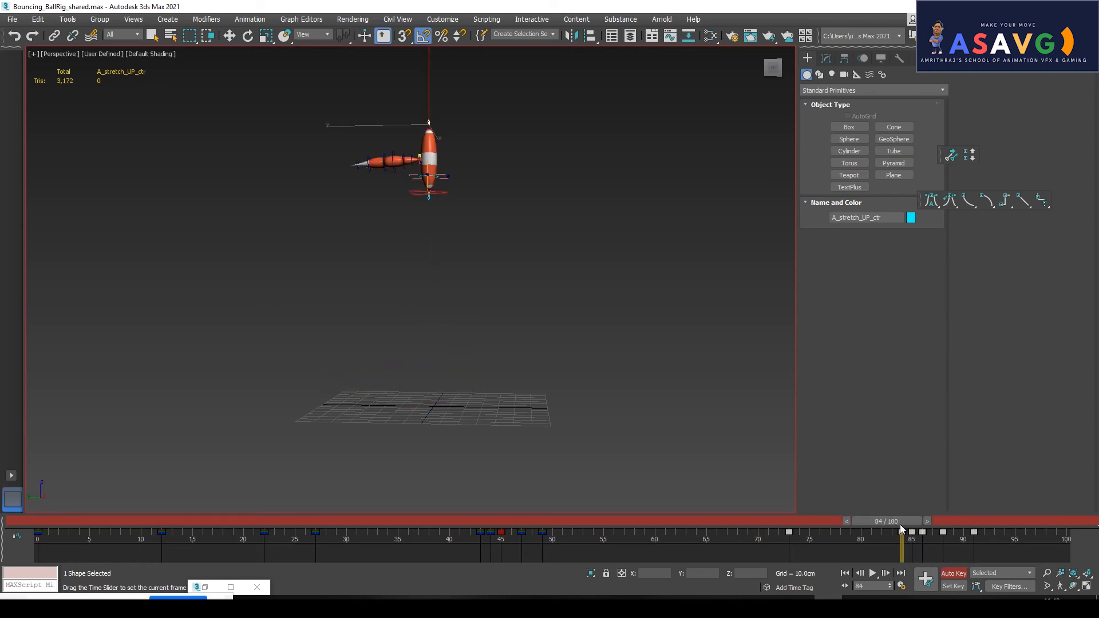
{"action": "left_click_drag", "start_coordinate": [900, 525], "coordinate": [972, 538]}
{"action": "key", "text": "w"}
{"action": "left_click", "coordinate": [496, 381]}
{"action": "left_click", "coordinate": [428, 370]}
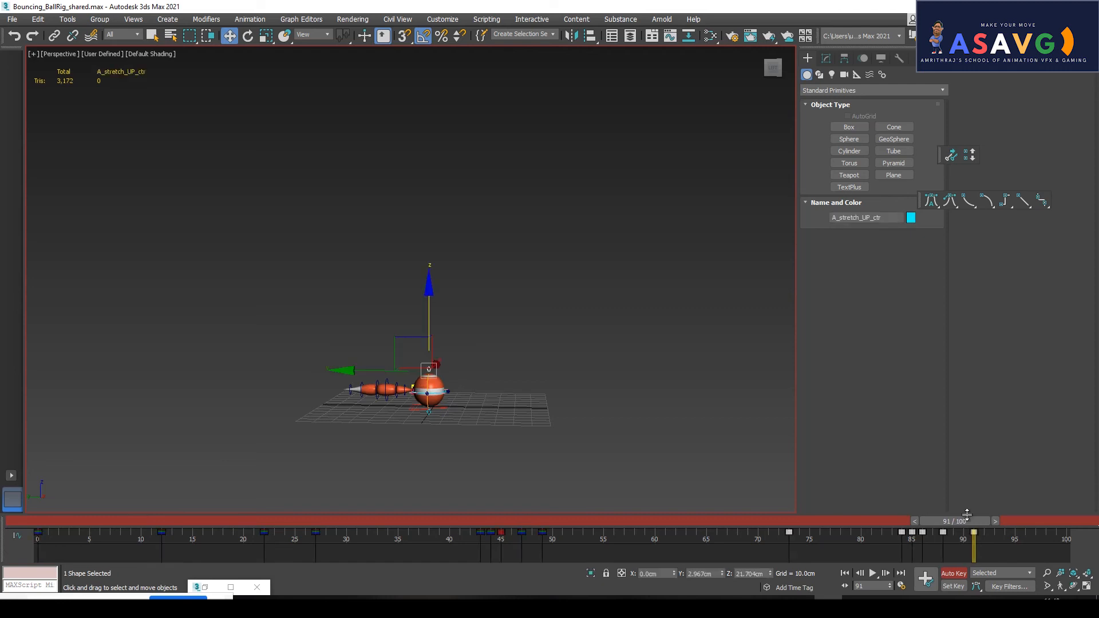
{"action": "key", "text": "q"}
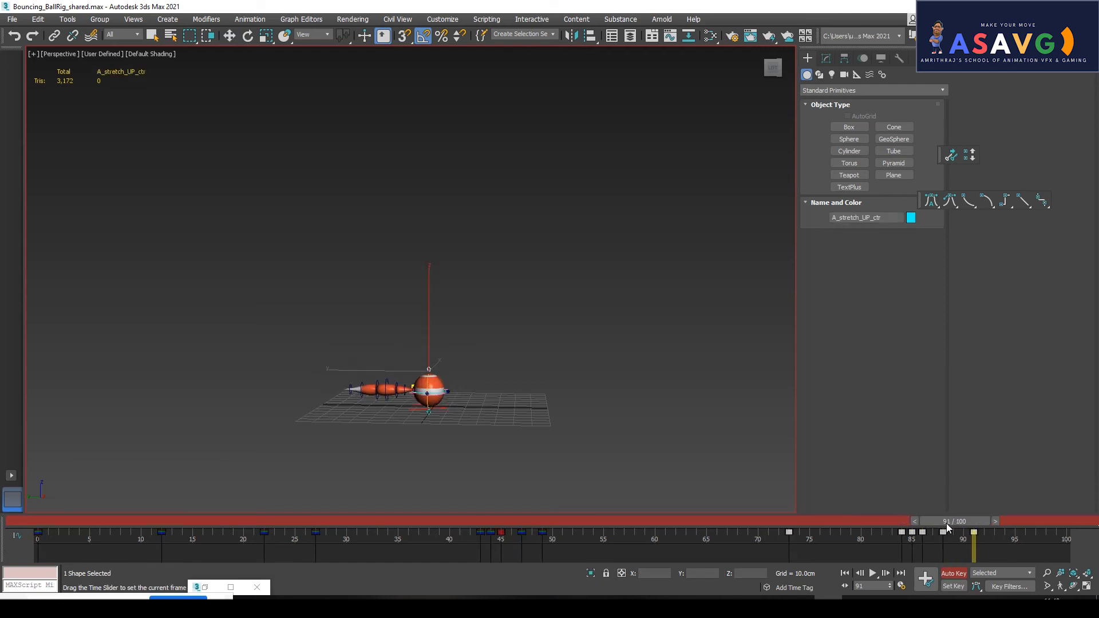
{"action": "left_click_drag", "start_coordinate": [971, 532], "coordinate": [948, 533]}
{"action": "key", "text": "w"}
{"action": "left_click_drag", "start_coordinate": [429, 330], "coordinate": [429, 336]}
Raise A_stretch_UP_ctr at frame 94 and lower it slightly at frame 98 to settle the ball, and clear the selection.
{"action": "left_click_drag", "start_coordinate": [950, 532], "coordinate": [1003, 532]}
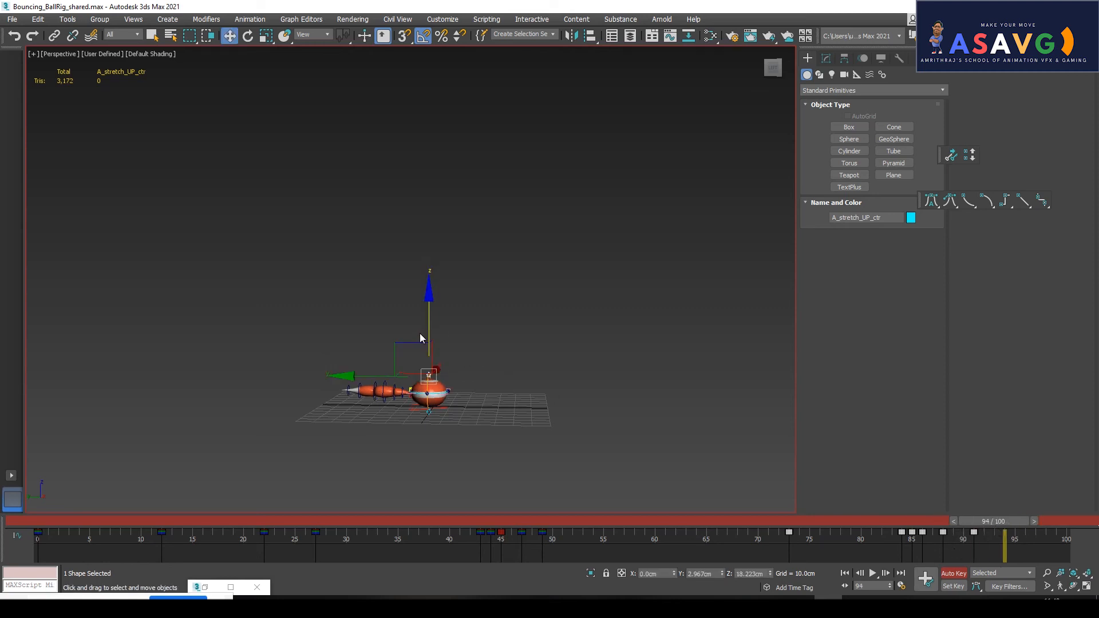
{"action": "left_click_drag", "start_coordinate": [432, 328], "coordinate": [430, 312]}
{"action": "left_click_drag", "start_coordinate": [991, 522], "coordinate": [1033, 521]}
{"action": "left_click_drag", "start_coordinate": [430, 311], "coordinate": [428, 324]}
{"action": "left_click", "coordinate": [296, 296]}
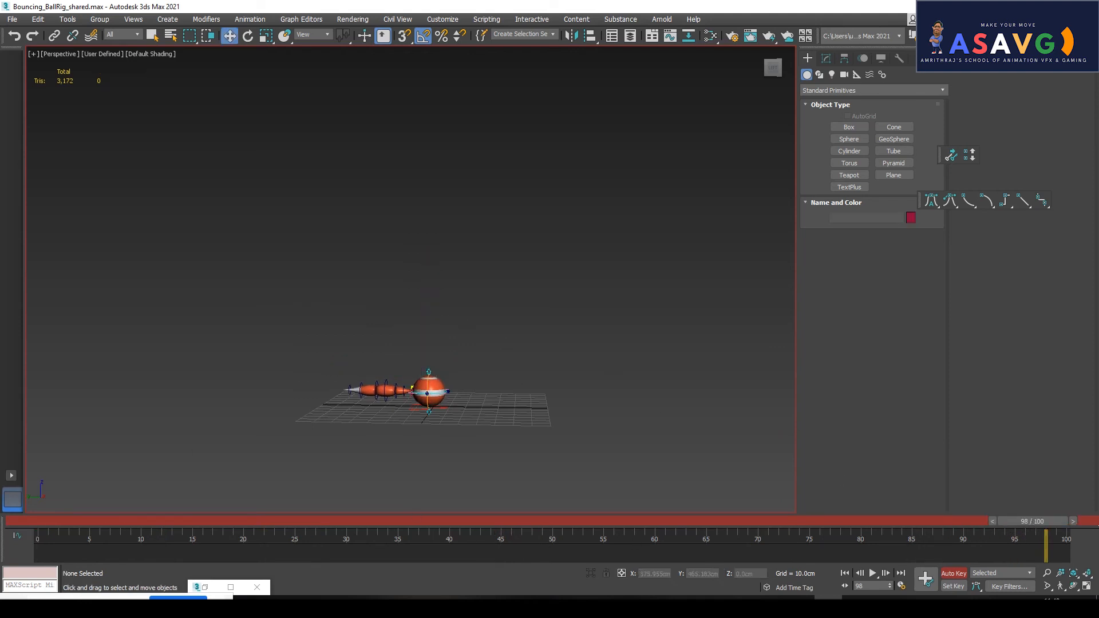
Create a fresh 200 percent preview of the animation with the added settling keys.
{"action": "left_click", "coordinate": [30, 53]}
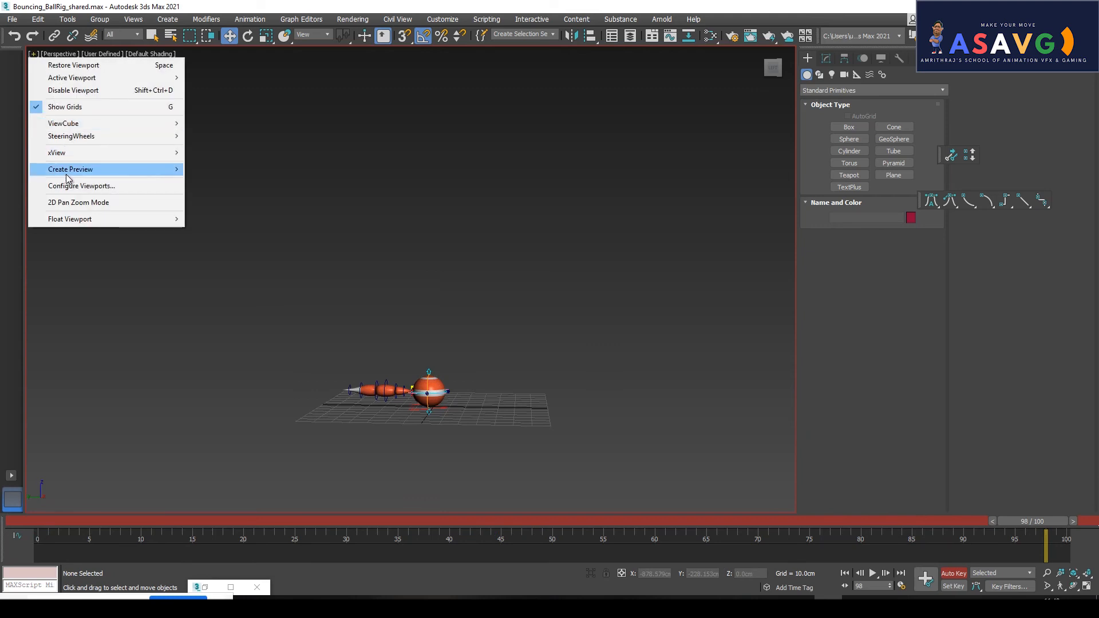
{"action": "mouse_move", "coordinate": [66, 169]}
{"action": "left_click", "coordinate": [236, 182]}
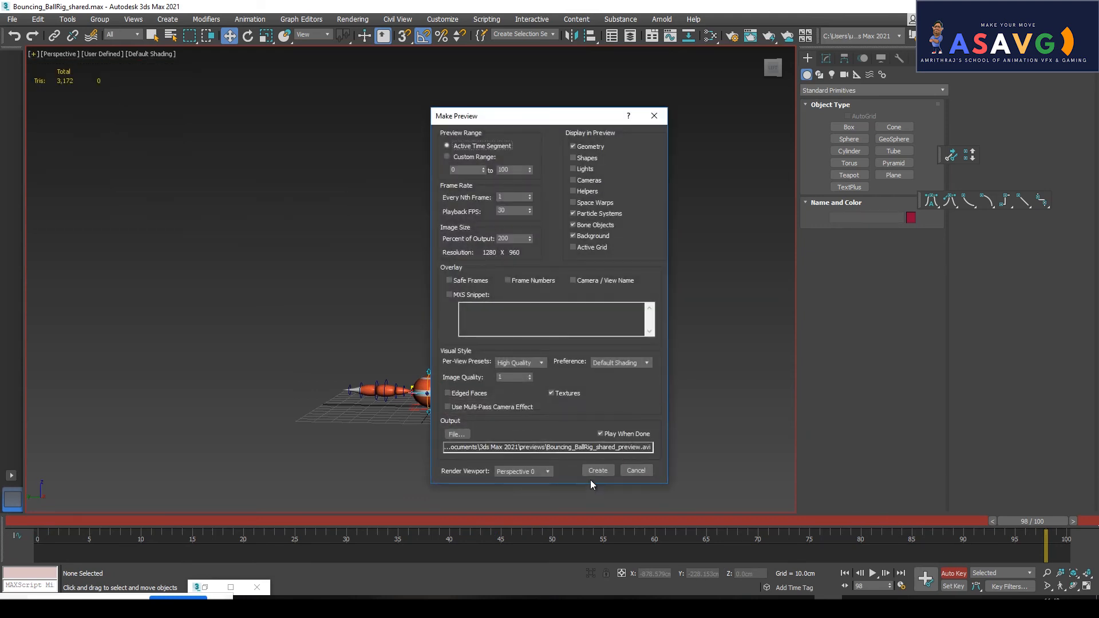
{"action": "left_click", "coordinate": [592, 540]}
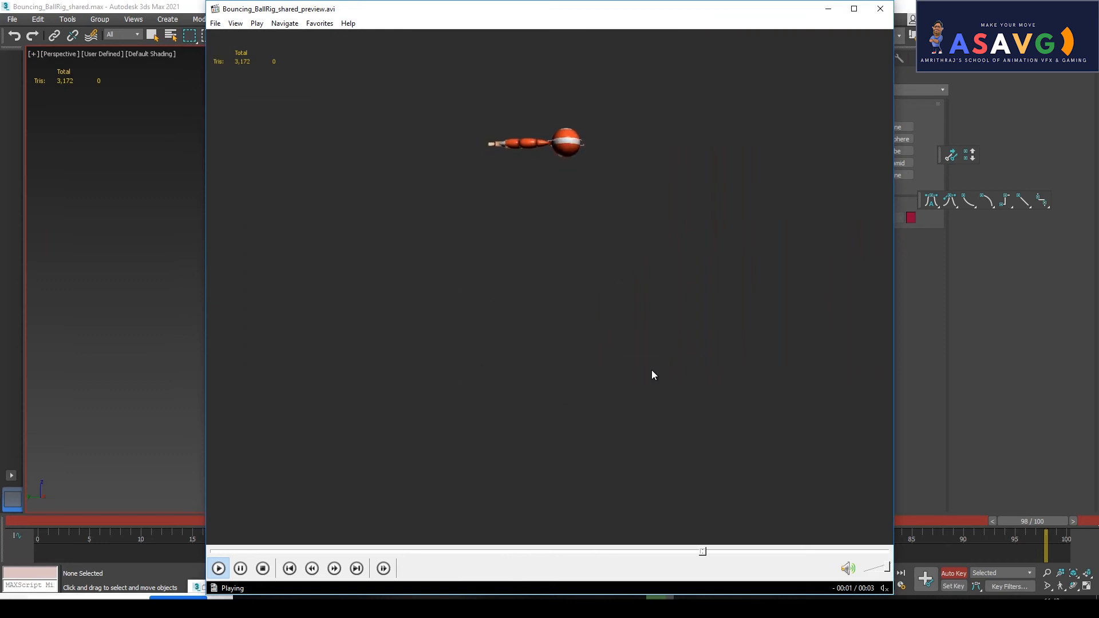
Replay the updated preview from the start to examine the longer hang and the settling motion after landing.
{"action": "left_click", "coordinate": [224, 552]}
{"action": "left_click", "coordinate": [651, 324]}
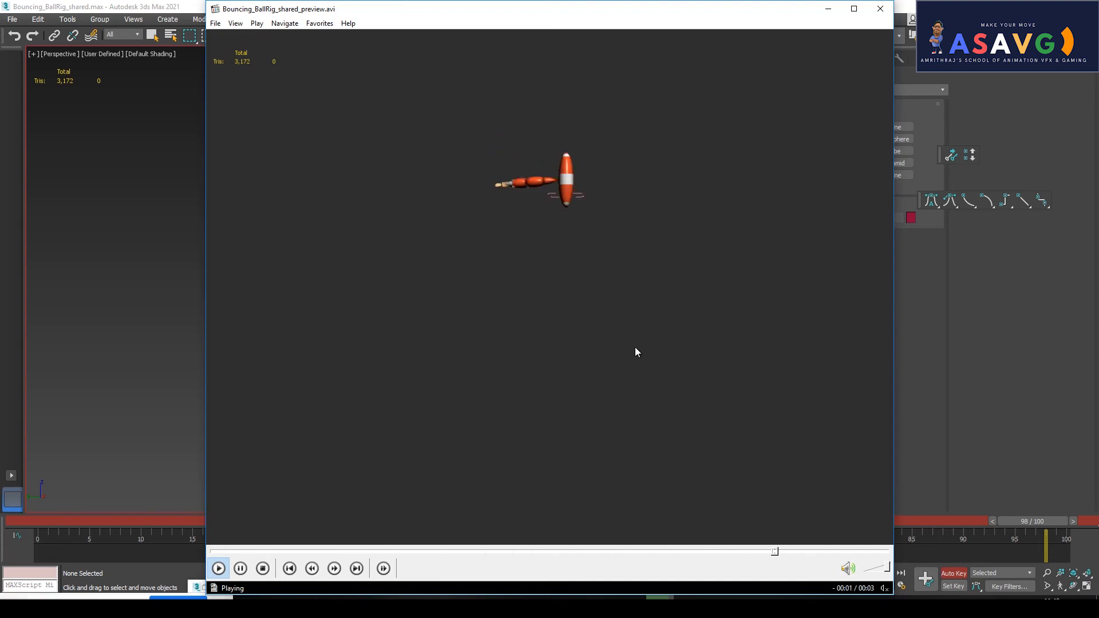
{"action": "left_click", "coordinate": [218, 567]}
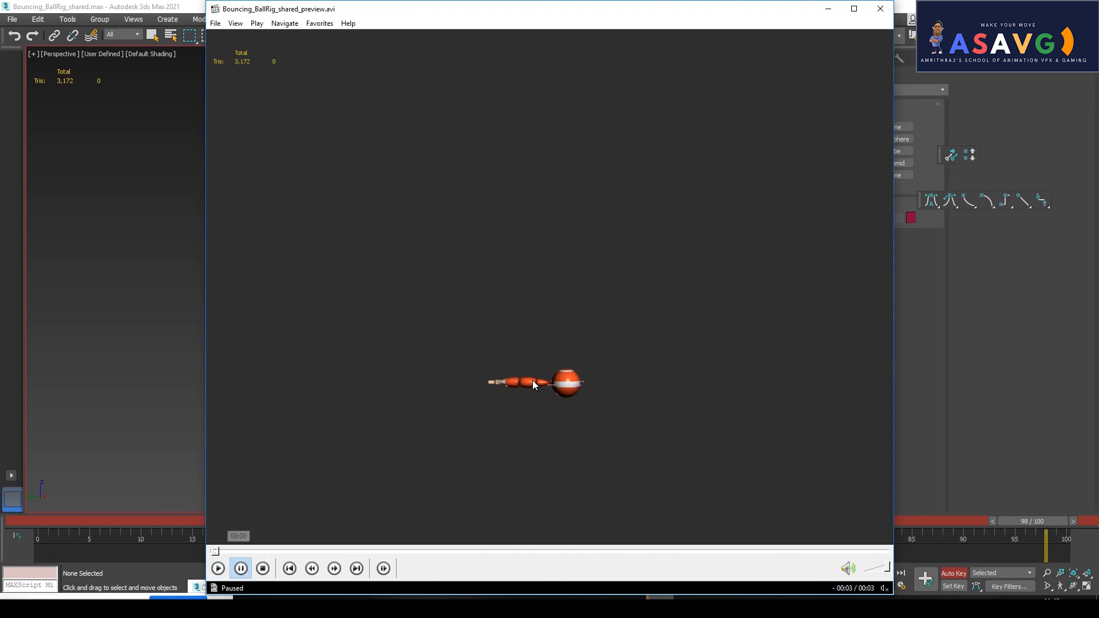
{"action": "double_click", "coordinate": [533, 380]}
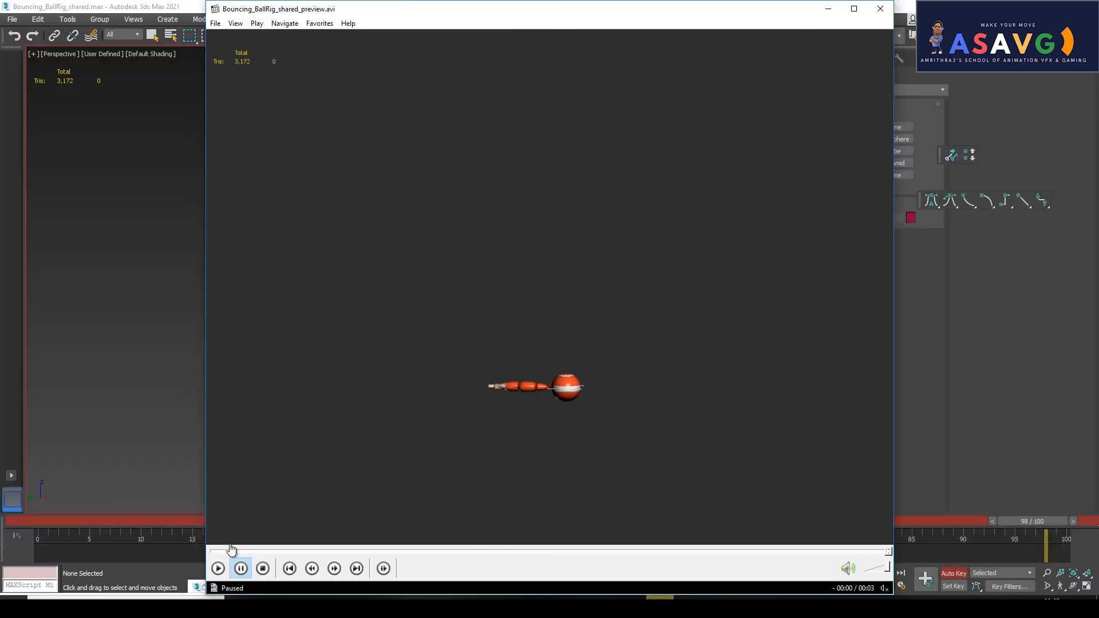
Replay the preview in an enlarged player to examine the jump, landing squash and settling motion, and return to the scene.
{"action": "left_click", "coordinate": [218, 552]}
{"action": "double_click", "coordinate": [376, 451]}
{"action": "key", "text": "space"}
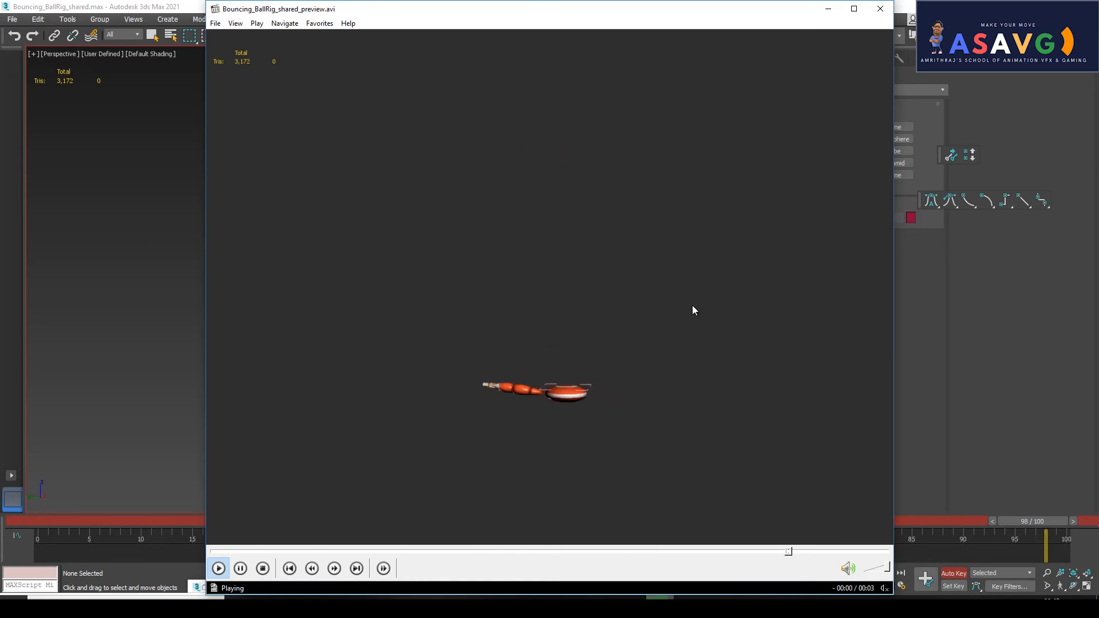
{"action": "left_click", "coordinate": [854, 9]}
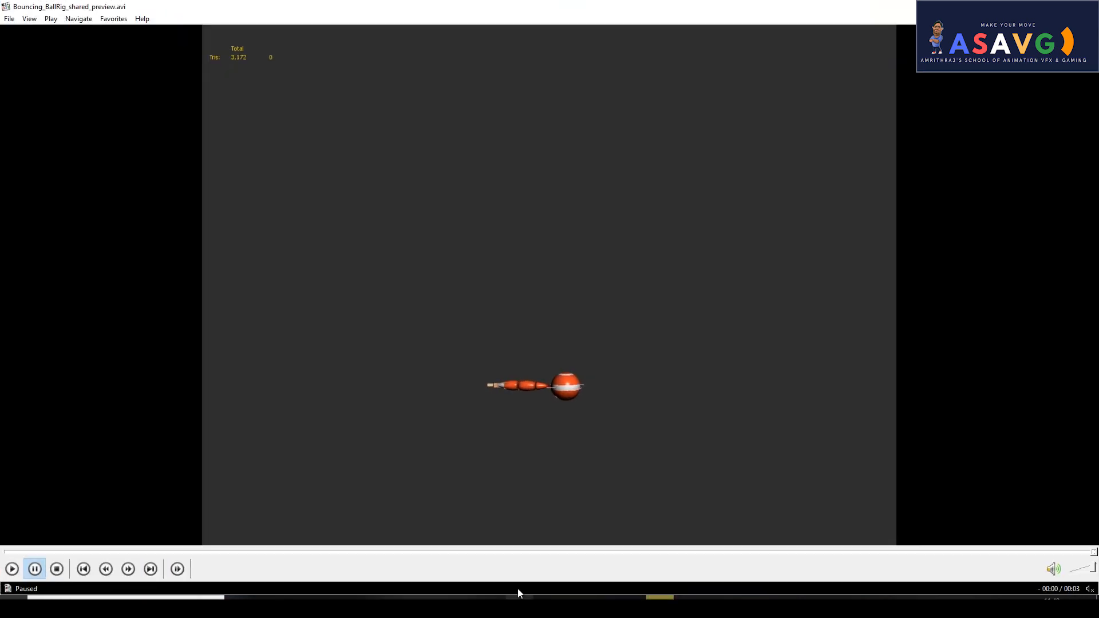
{"action": "left_click", "coordinate": [539, 553]}
{"action": "key", "text": "space"}
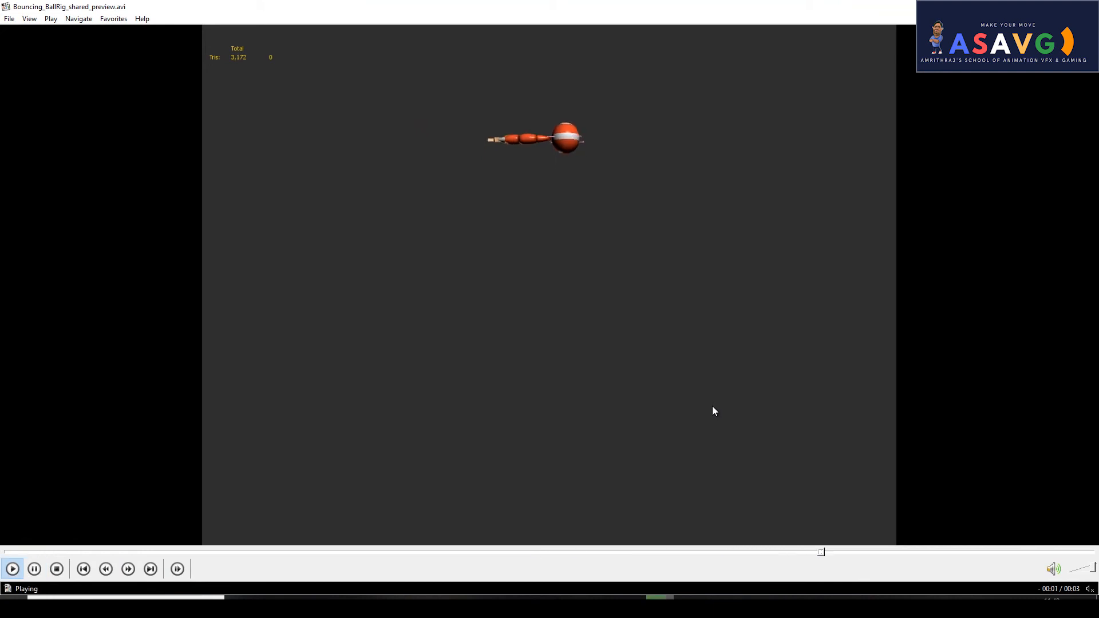
{"action": "key", "text": "alt+Tab"}
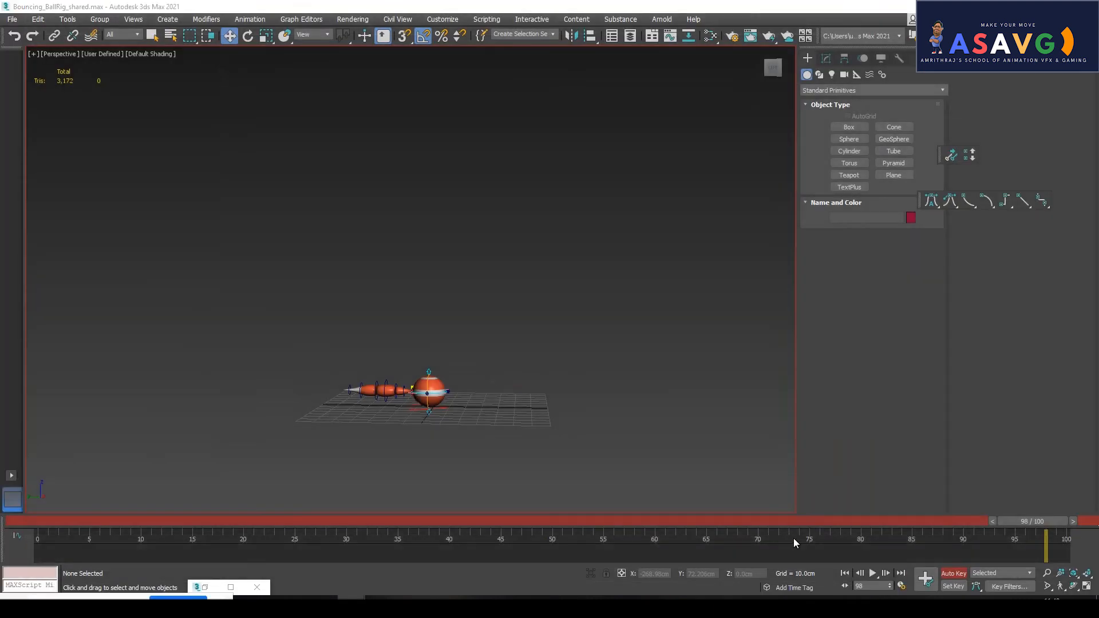
Retime A_stretch_UP_ctr's settling keys after the landing to frames 89, 92, 94 and 96.
{"action": "left_click_drag", "start_coordinate": [710, 522], "coordinate": [944, 536]}
{"action": "left_click", "coordinate": [428, 366]}
{"action": "key", "text": "w"}
{"action": "mouse_move", "coordinate": [1017, 533]}
{"action": "left_mouse_down"}
{"action": "mouse_move", "coordinate": [954, 542]}
{"action": "mouse_move", "coordinate": [947, 523]}
{"action": "mouse_move", "coordinate": [1017, 533]}
{"action": "left_mouse_up"}
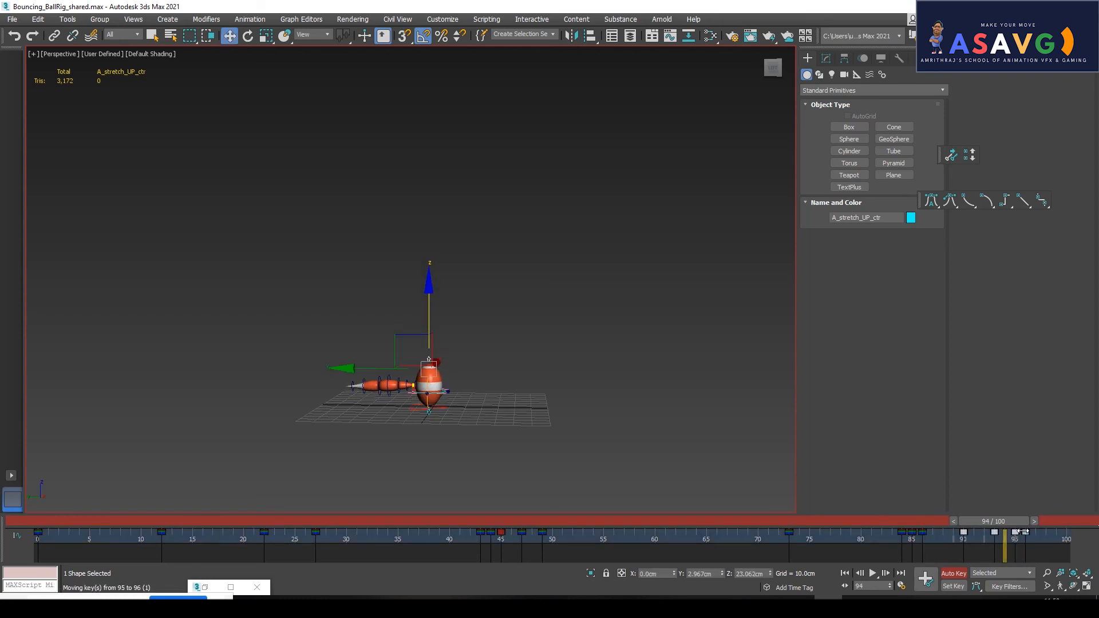
{"action": "left_click", "coordinate": [1019, 533]}
{"action": "mouse_move", "coordinate": [1019, 533]}
{"action": "left_mouse_down"}
{"action": "mouse_move", "coordinate": [951, 531]}
{"action": "mouse_move", "coordinate": [1037, 537]}
{"action": "left_mouse_up"}
{"action": "key", "text": "w"}
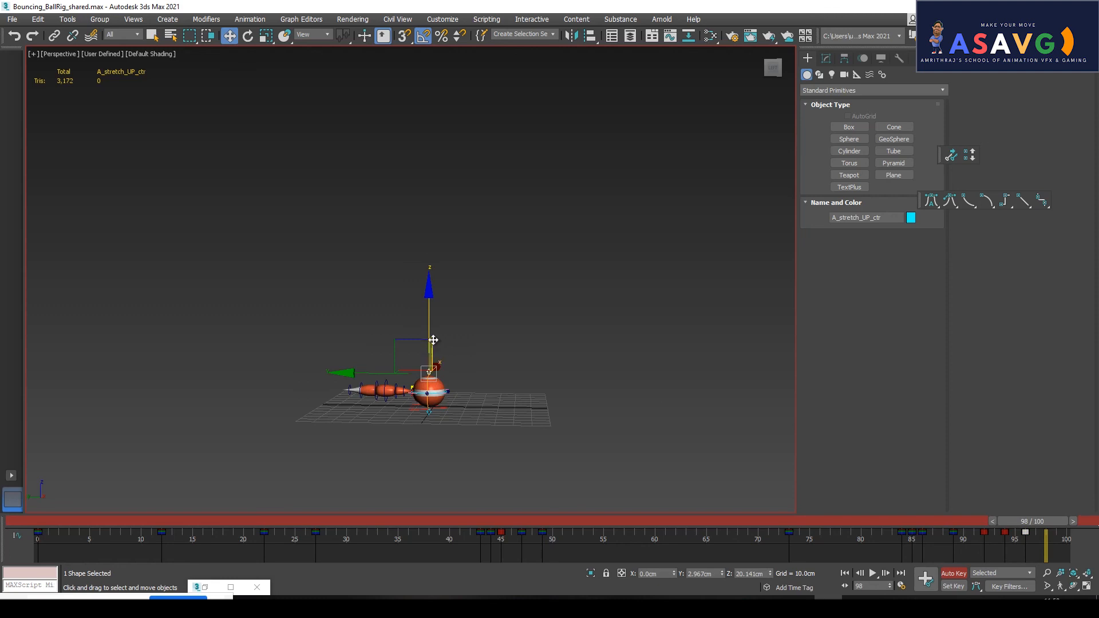
Raise A_stretch_UP_ctr slightly at frame 98, and shift its settling keys from frame 89 onward one frame later.
{"action": "left_click_drag", "start_coordinate": [431, 337], "coordinate": [430, 336]}
{"action": "left_click_drag", "start_coordinate": [1025, 534], "coordinate": [934, 513]}
{"action": "left_click_drag", "start_coordinate": [1054, 550], "coordinate": [947, 537]}
{"action": "key", "text": "w"}
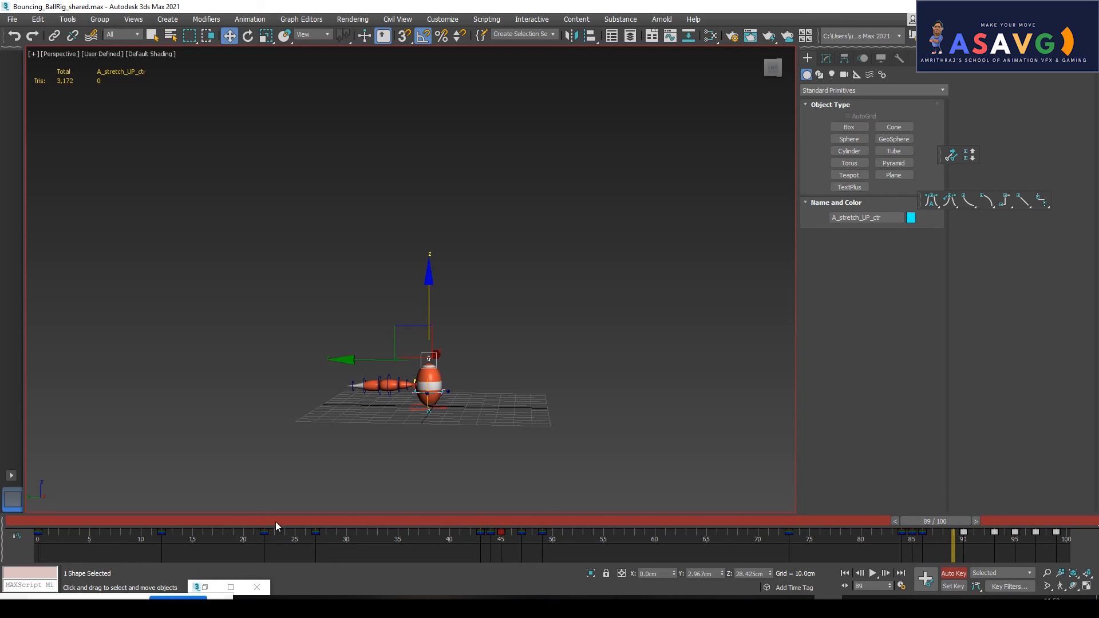
Isolate A_stretch_UP_ctr's Z Position curve in the Curve Editor and lower its frame 95 key to about 4.3.
{"action": "left_click", "coordinate": [236, 594]}
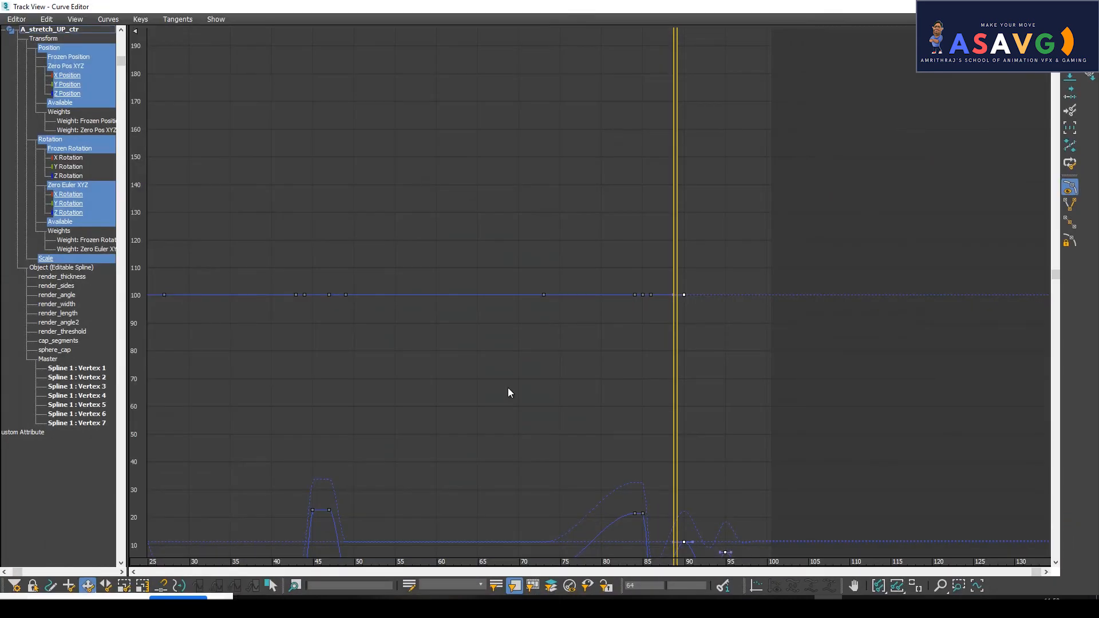
{"action": "left_click", "coordinate": [75, 94]}
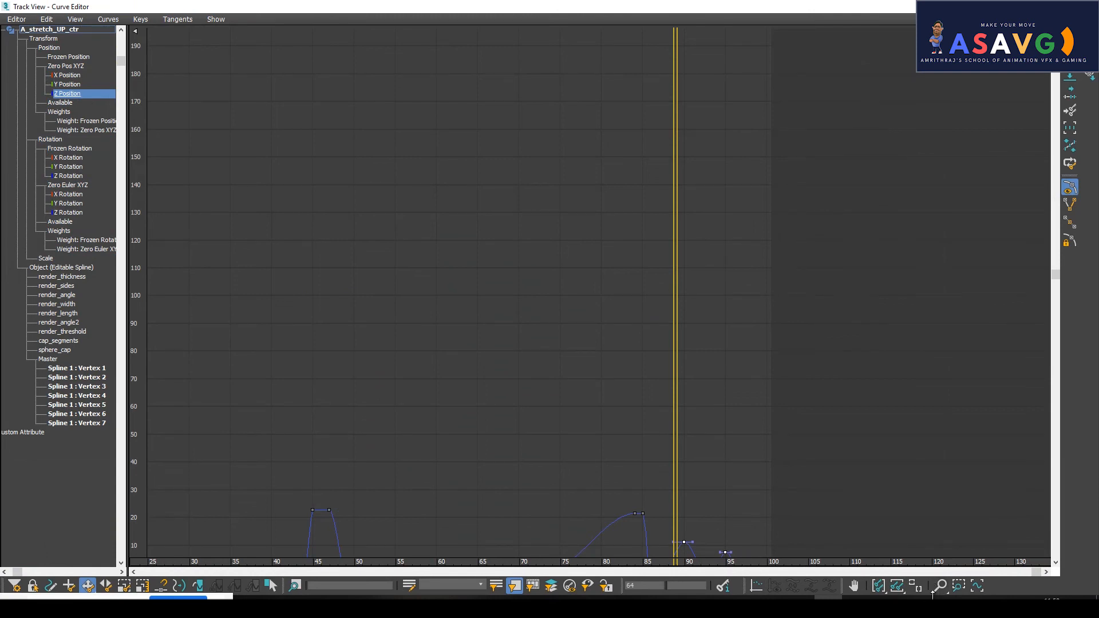
{"action": "left_click", "coordinate": [896, 585]}
{"action": "left_click", "coordinate": [644, 197]}
{"action": "left_click_drag", "start_coordinate": [644, 201], "coordinate": [645, 204]}
{"action": "left_click_drag", "start_coordinate": [652, 252], "coordinate": [654, 299]}
Lower the Z Position curve's keys at frame 90 to about 6.7 and at frame 99 to about 0.14.
{"action": "middle_click_drag", "start_coordinate": [530, 216], "coordinate": [825, 251]}
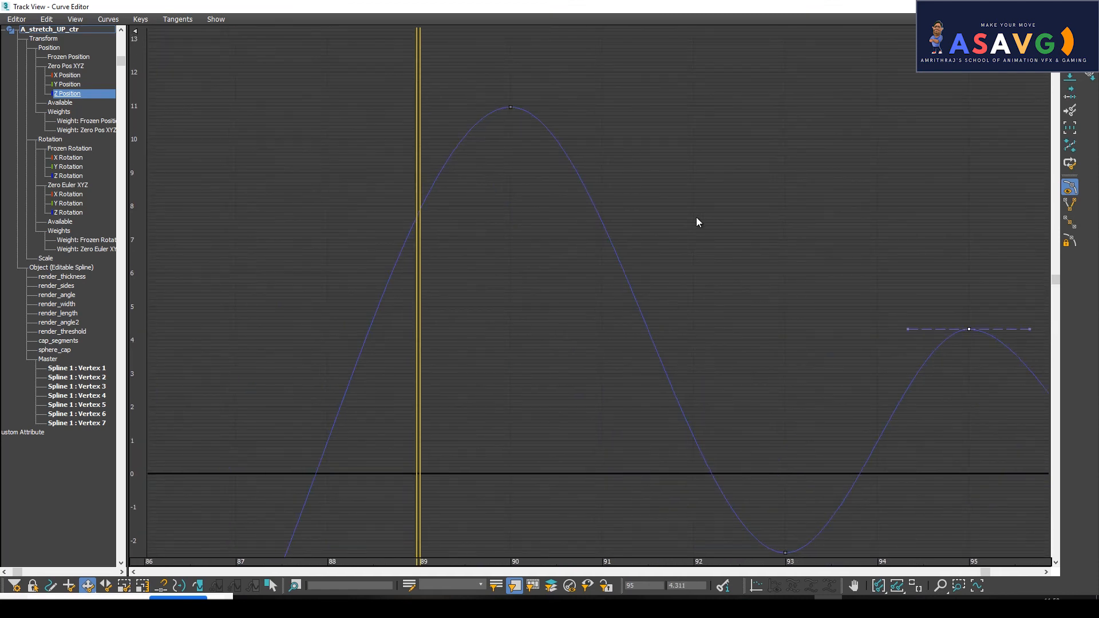
{"action": "middle_click_drag", "start_coordinate": [738, 258], "coordinate": [710, 245]}
{"action": "left_click_drag", "start_coordinate": [482, 95], "coordinate": [483, 145]}
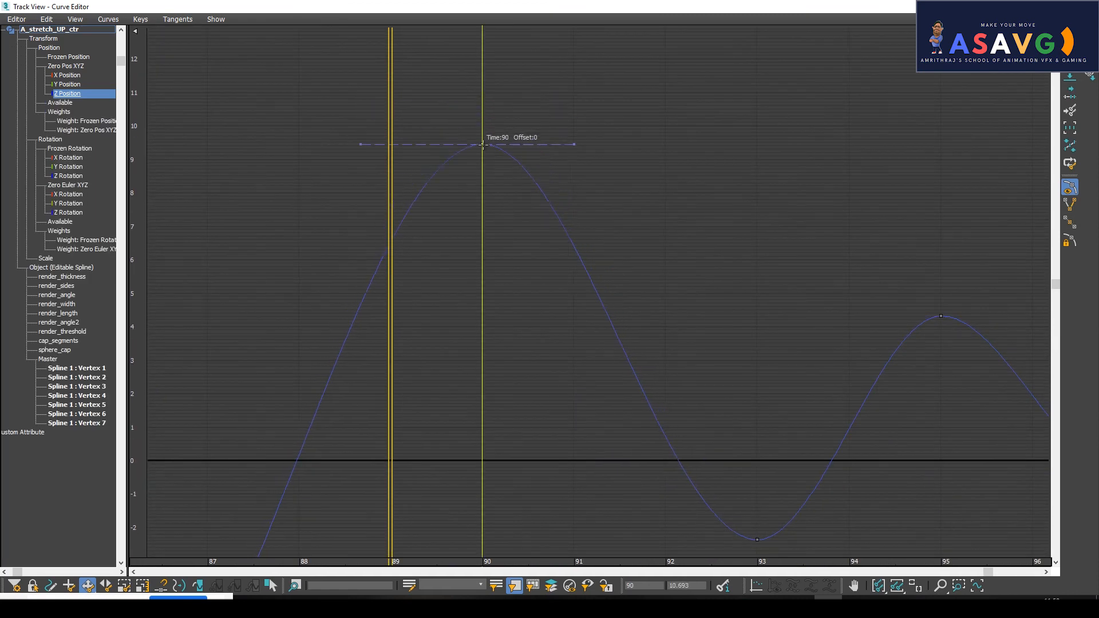
{"action": "middle_click_drag", "start_coordinate": [870, 312], "coordinate": [542, 260]}
{"action": "middle_click_drag", "start_coordinate": [839, 349], "coordinate": [620, 311]}
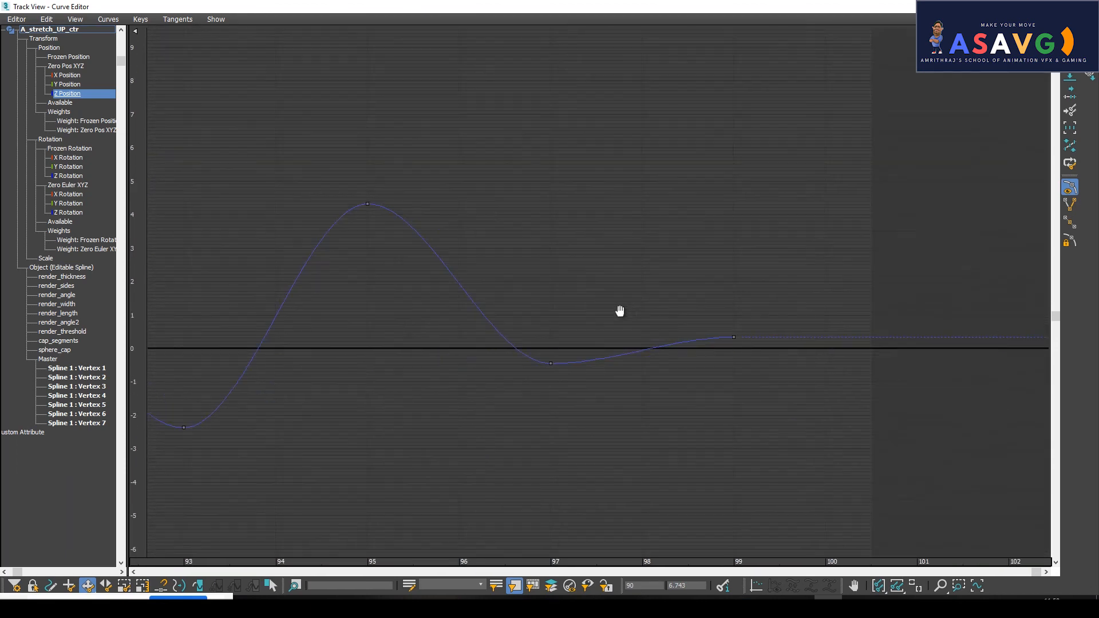
{"action": "left_click_drag", "start_coordinate": [734, 338], "coordinate": [733, 344]}
{"action": "left_click", "coordinate": [1033, 6]}
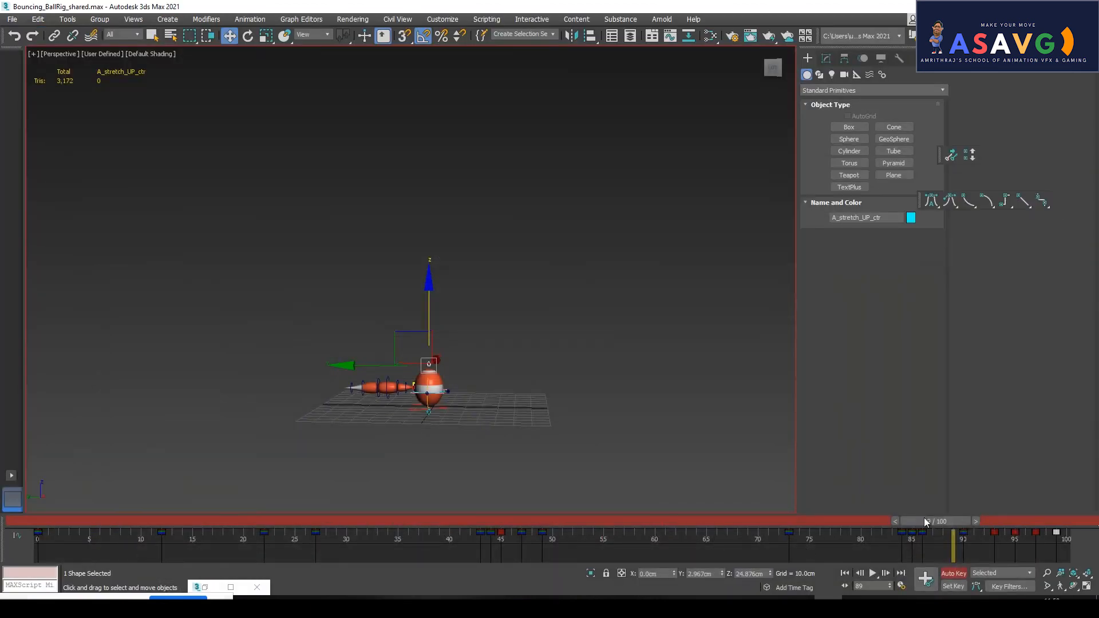
Scrub through the settling motion to frame 100 and clear the selection.
{"action": "mouse_move", "coordinate": [950, 521]}
{"action": "left_mouse_down"}
{"action": "mouse_move", "coordinate": [909, 521]}
{"action": "mouse_move", "coordinate": [1033, 548]}
{"action": "mouse_move", "coordinate": [1011, 535]}
{"action": "mouse_move", "coordinate": [1070, 532]}
{"action": "left_mouse_up"}
{"action": "key", "text": "w"}
{"action": "left_click", "coordinate": [767, 415]}
{"action": "left_click", "coordinate": [32, 53]}
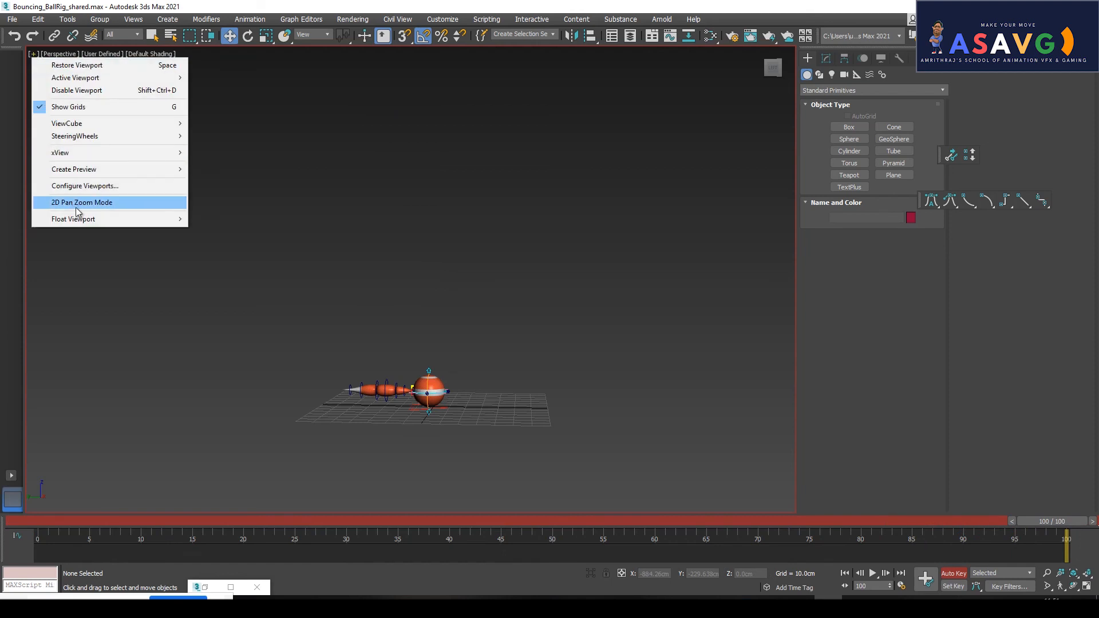
{"action": "mouse_move", "coordinate": [84, 169]}
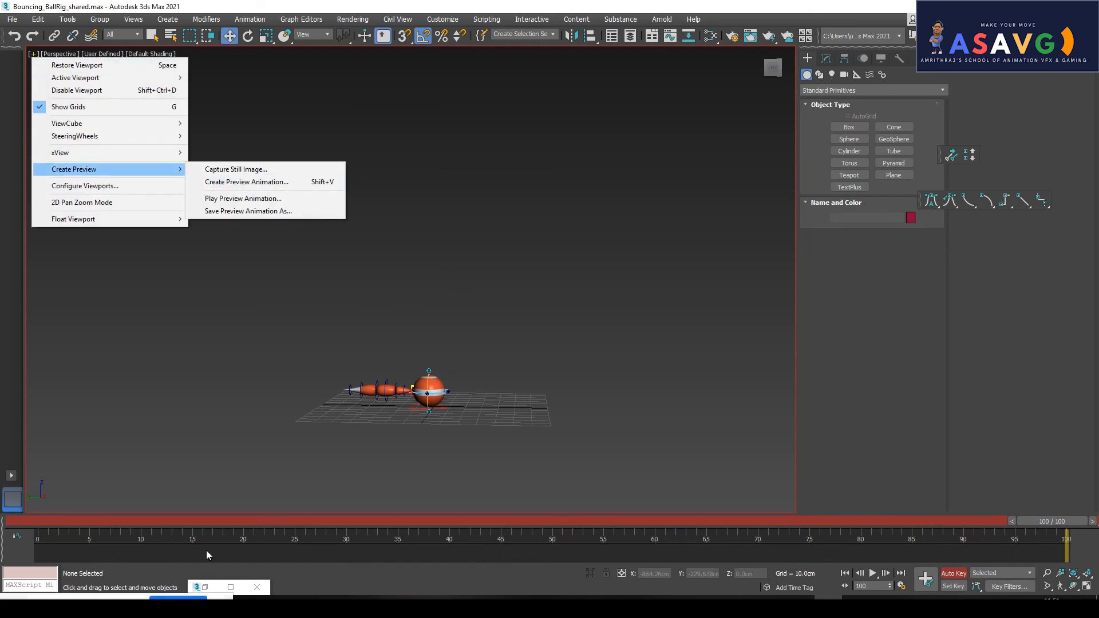
Reopen the Curve Editor, select A_stretch_UP_ctr and examine its settling curves near the end of the animation.
{"action": "left_click", "coordinate": [225, 588]}
{"action": "left_click_drag", "start_coordinate": [892, 6], "coordinate": [796, 247]}
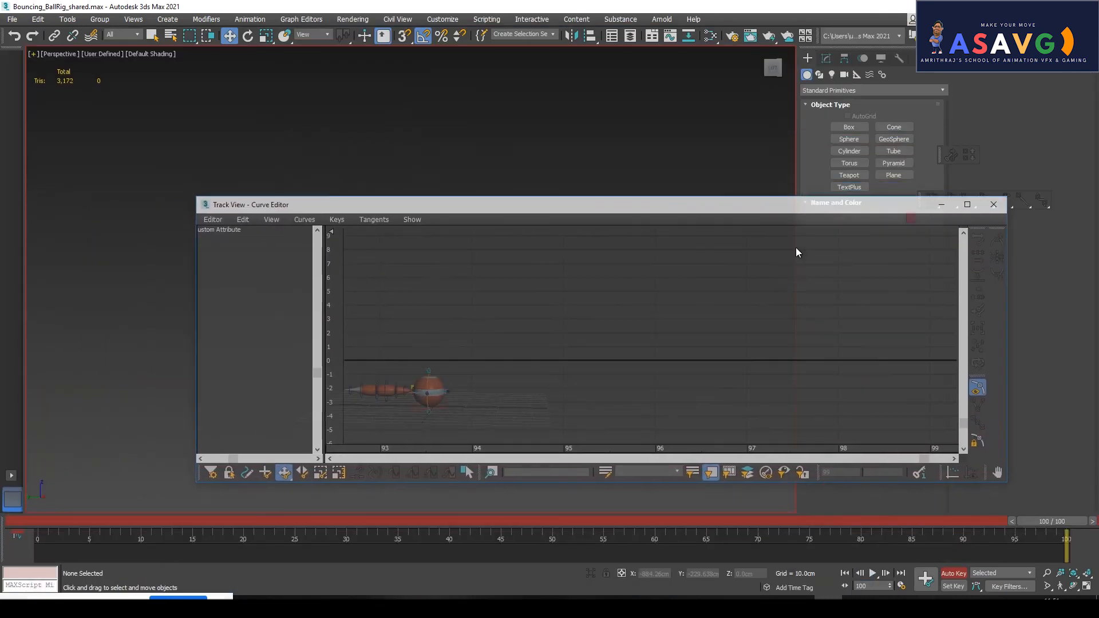
{"action": "left_click_drag", "start_coordinate": [506, 204], "coordinate": [787, 232]}
{"action": "left_click", "coordinate": [431, 369]}
{"action": "left_click_drag", "start_coordinate": [672, 232], "coordinate": [497, 173]}
{"action": "middle_click_drag", "start_coordinate": [809, 312], "coordinate": [737, 390]}
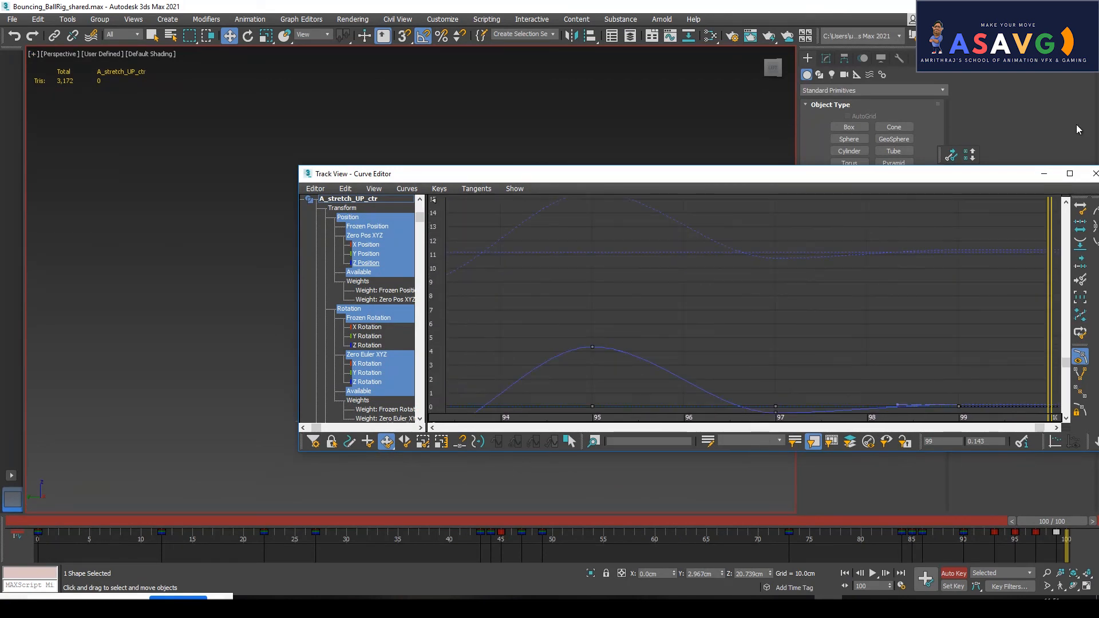
{"action": "left_click", "coordinate": [1049, 175]}
Create a new 200 percent preview of the animation with the retimed settling keys.
{"action": "left_click", "coordinate": [33, 54]}
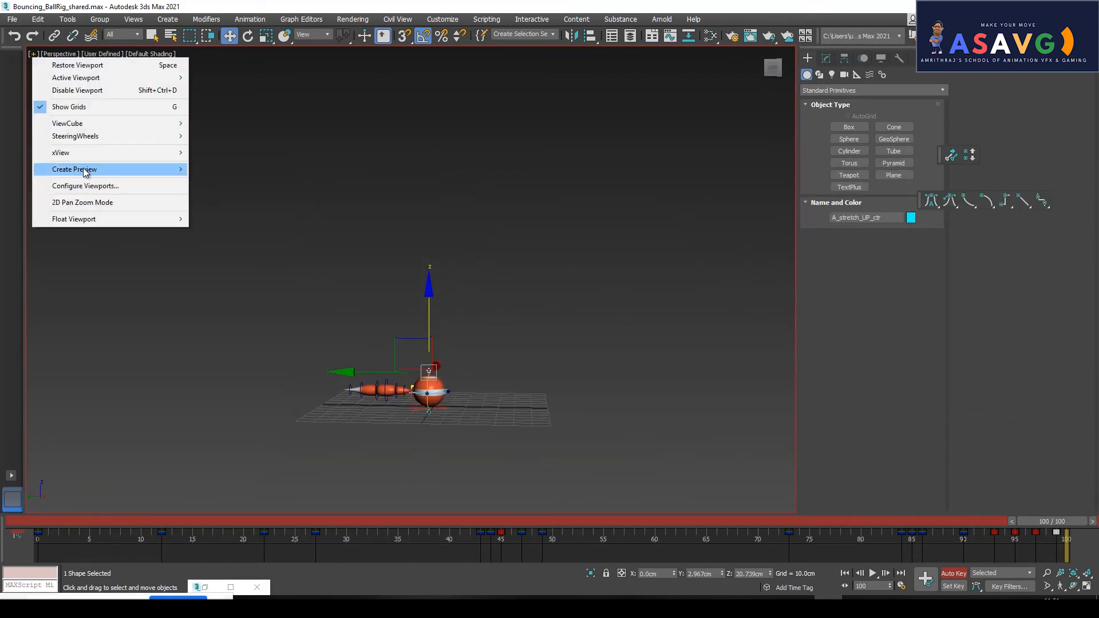
{"action": "mouse_move", "coordinate": [86, 170]}
{"action": "left_click", "coordinate": [227, 183]}
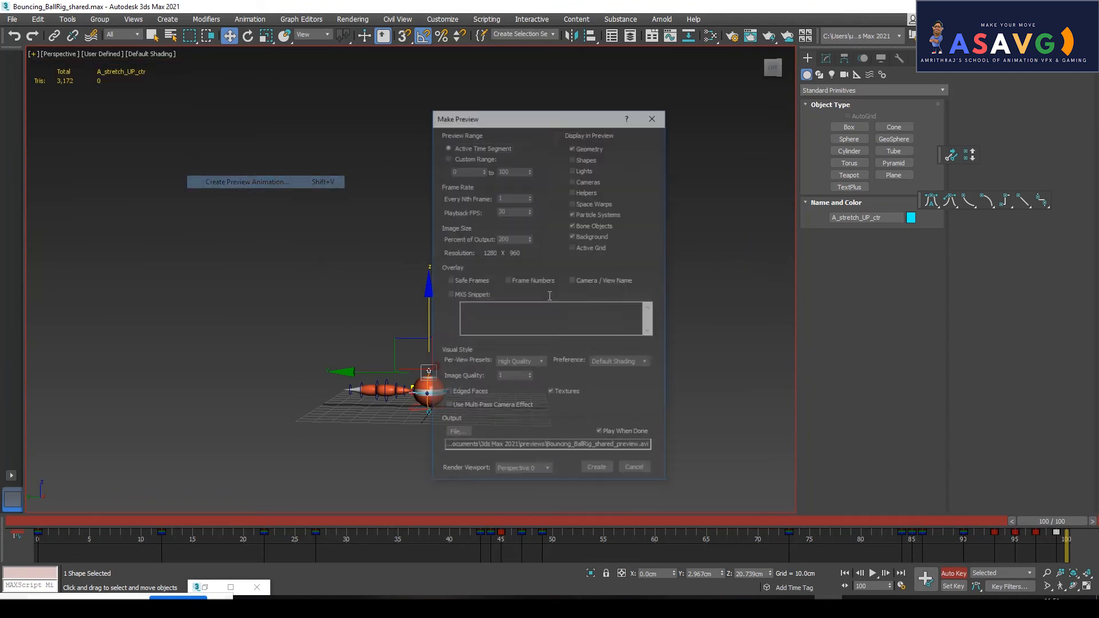
{"action": "left_click", "coordinate": [597, 470]}
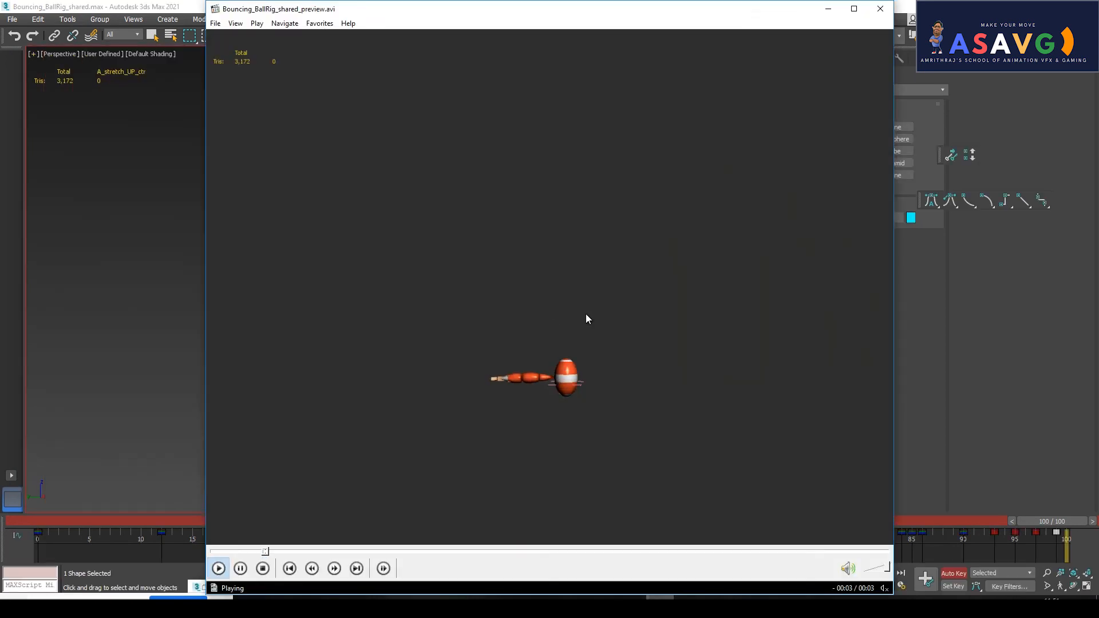
Replay the new preview full screen and in an enlarged player to examine the whole jump and the softened settle.
{"action": "double_click", "coordinate": [586, 315]}
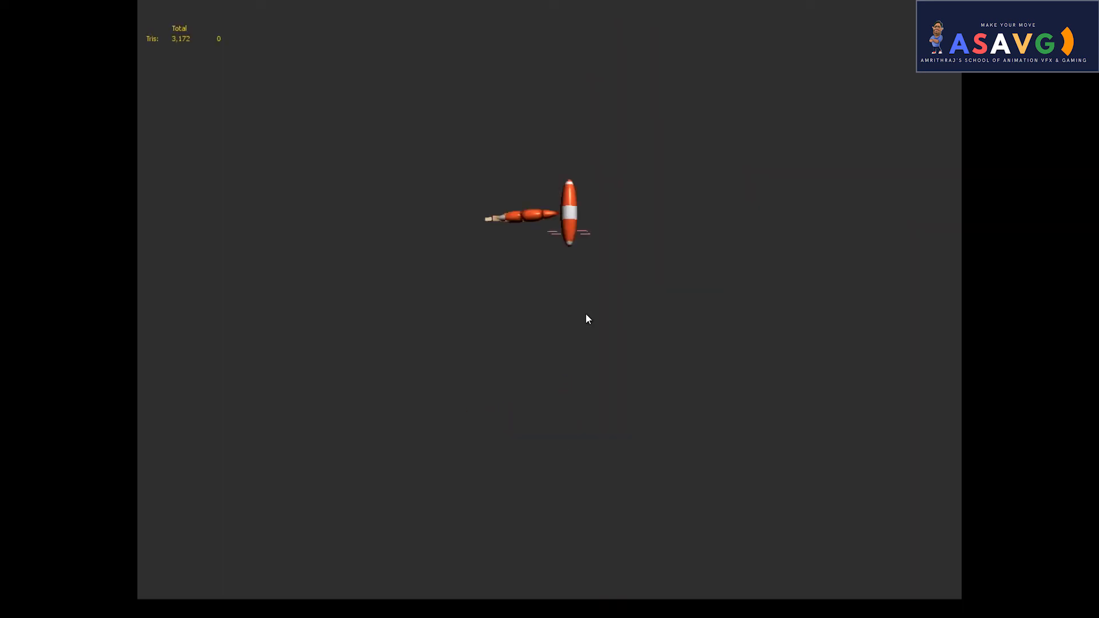
{"action": "double_click", "coordinate": [717, 308]}
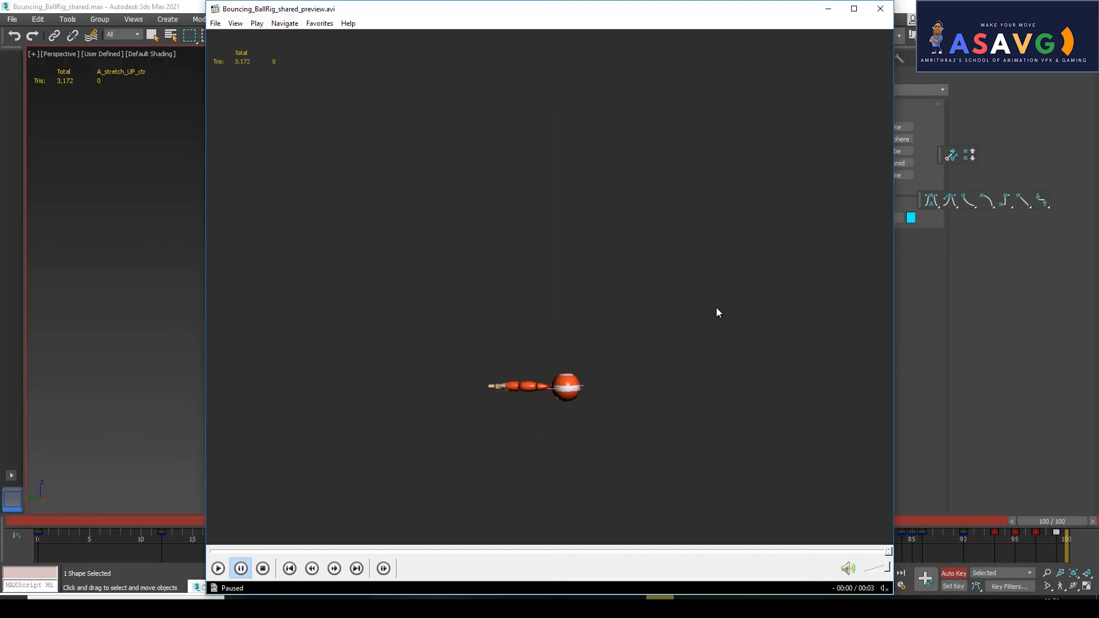
{"action": "double_click", "coordinate": [717, 308]}
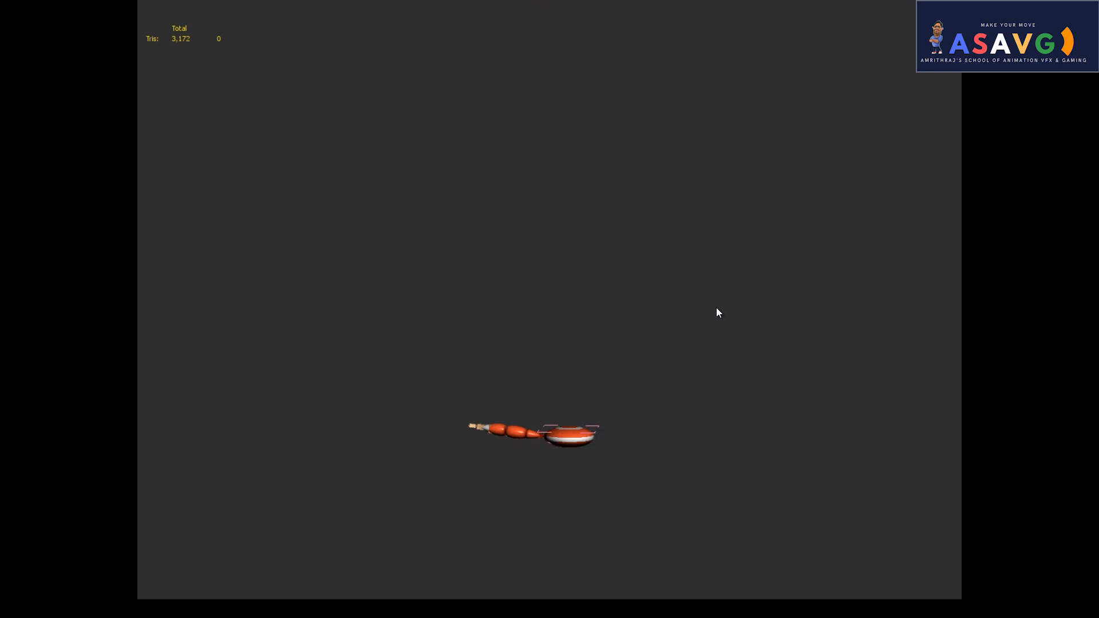
{"action": "double_click", "coordinate": [716, 307]}
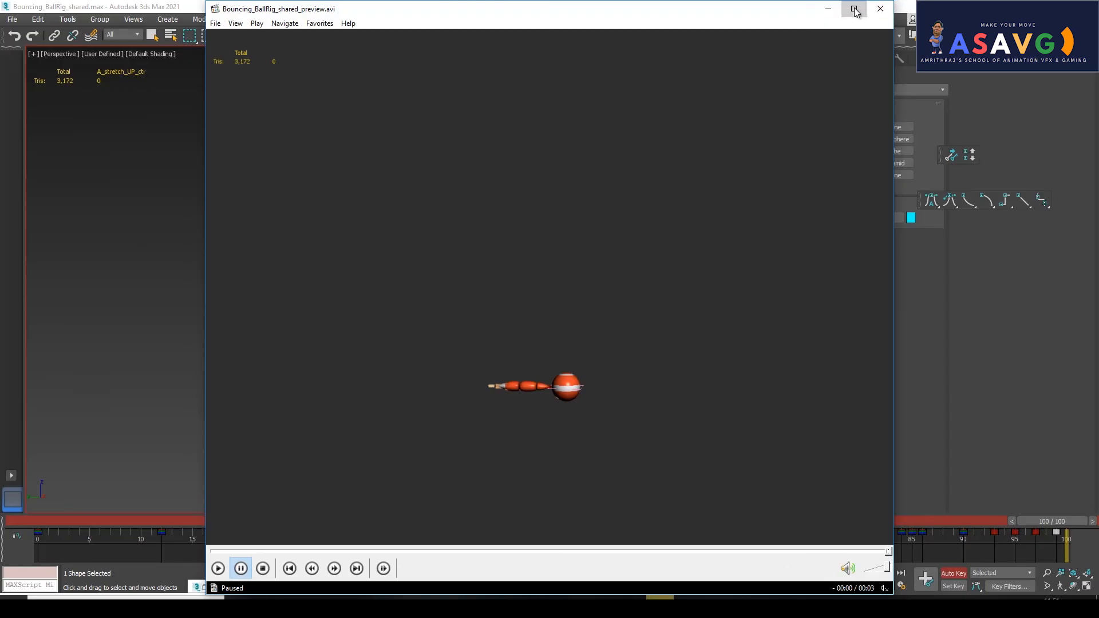
{"action": "left_click", "coordinate": [854, 9]}
{"action": "left_click", "coordinate": [13, 568]}
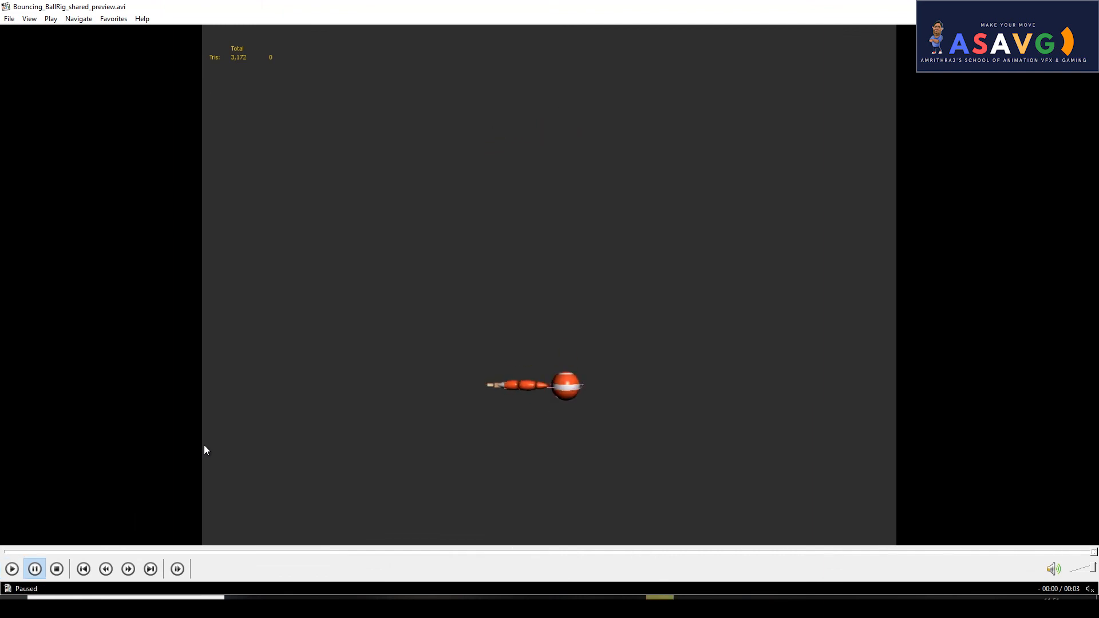
{"action": "left_click", "coordinate": [13, 569]}
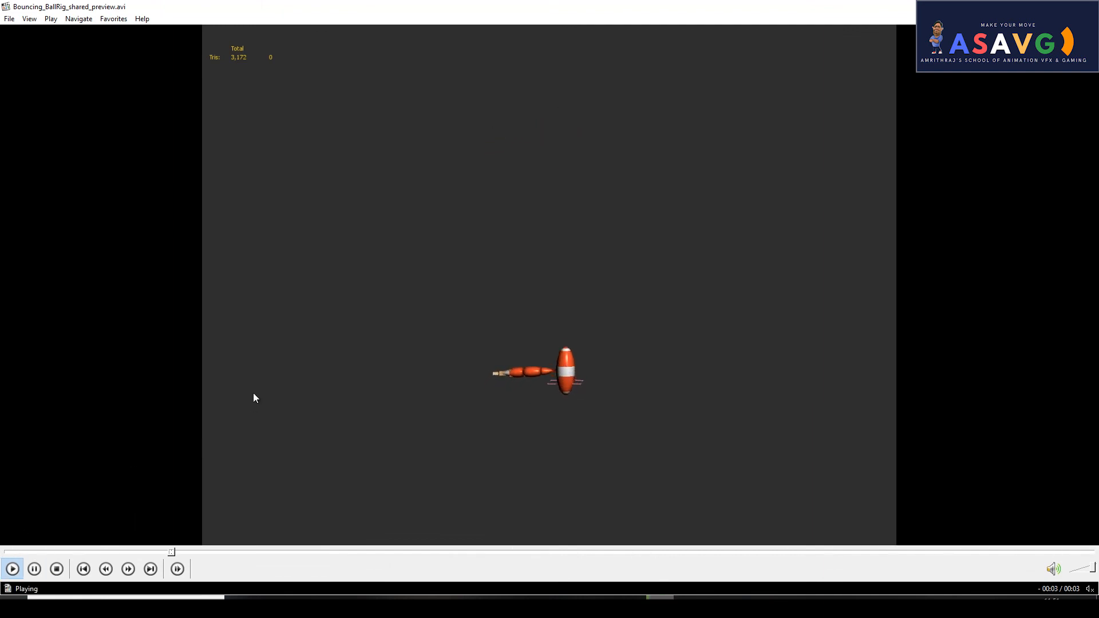
{"action": "key", "text": "space"}
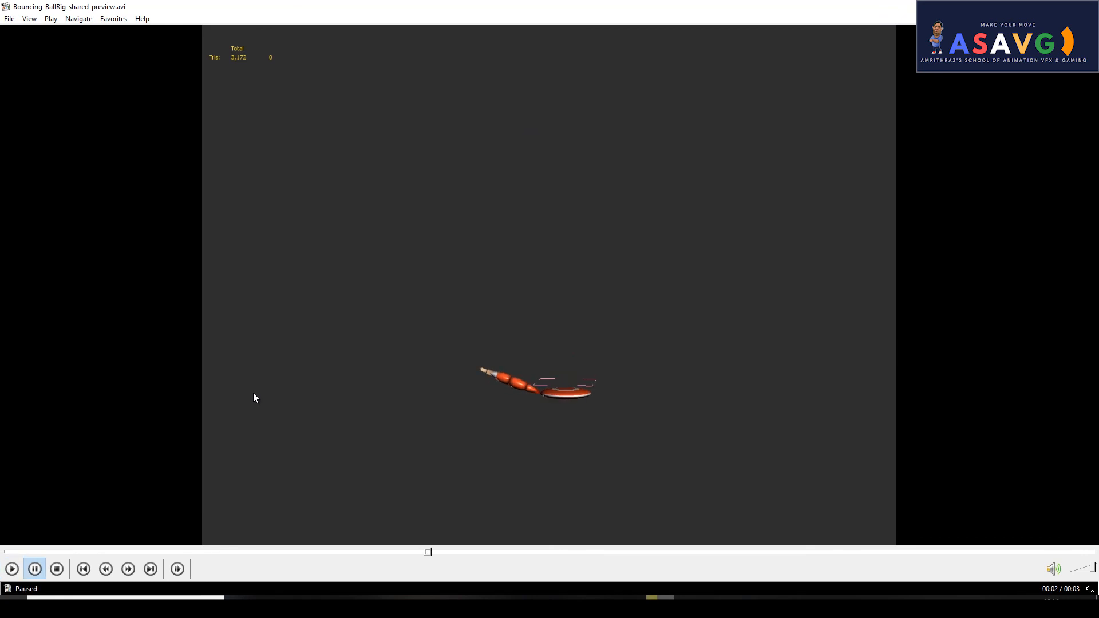
{"action": "left_click", "coordinate": [12, 553]}
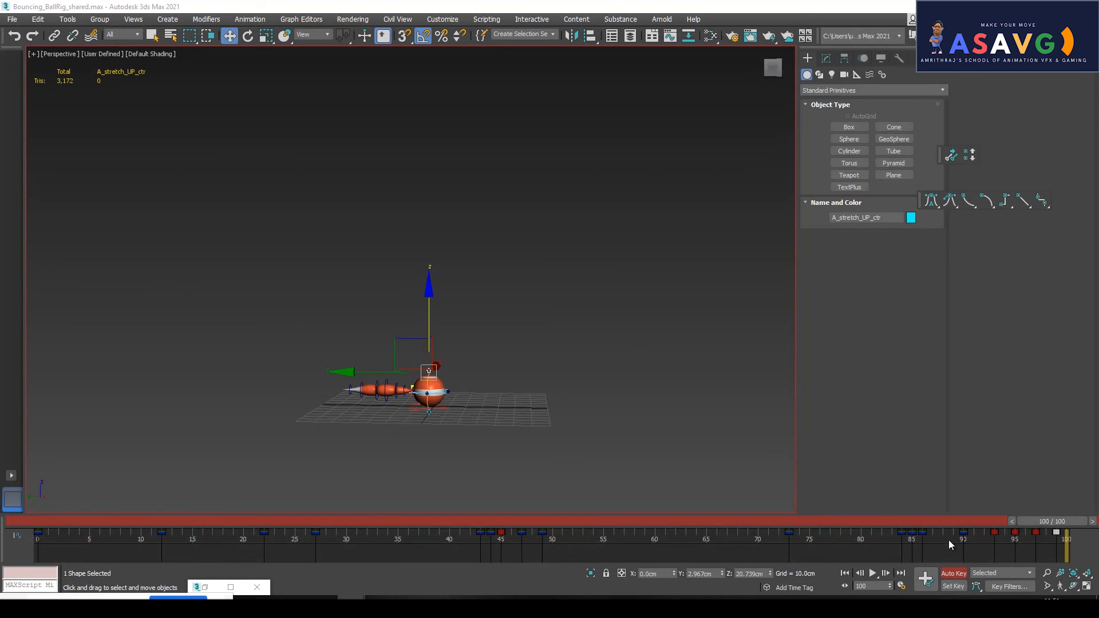
Review the settling frames and pick out A_stretch_UP_ctr's keys at frames 93, 95 and 97 on the timeline.
{"action": "left_click_drag", "start_coordinate": [1024, 521], "coordinate": [1048, 536]}
{"action": "key", "text": "comma"}
{"action": "key", "text": "comma"}
{"action": "key", "text": "comma"}
{"action": "key", "text": "w"}
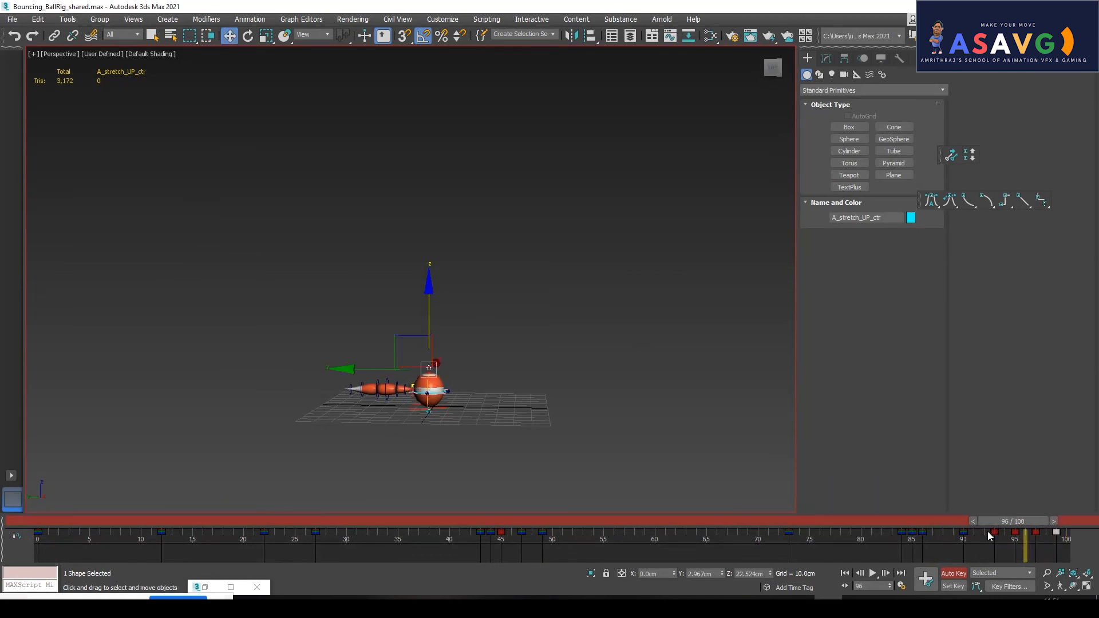
{"action": "left_click", "coordinate": [994, 532]}
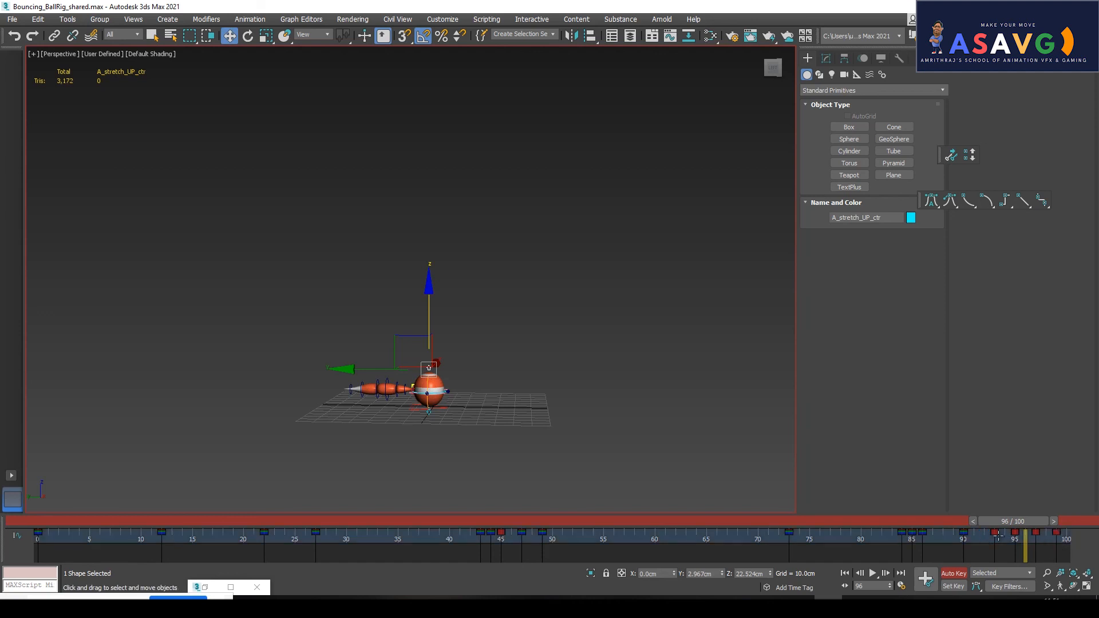
{"action": "left_click", "coordinate": [1016, 533]}
{"action": "left_click", "coordinate": [1036, 533]}
{"action": "left_click_drag", "start_coordinate": [1012, 537], "coordinate": [1037, 533]}
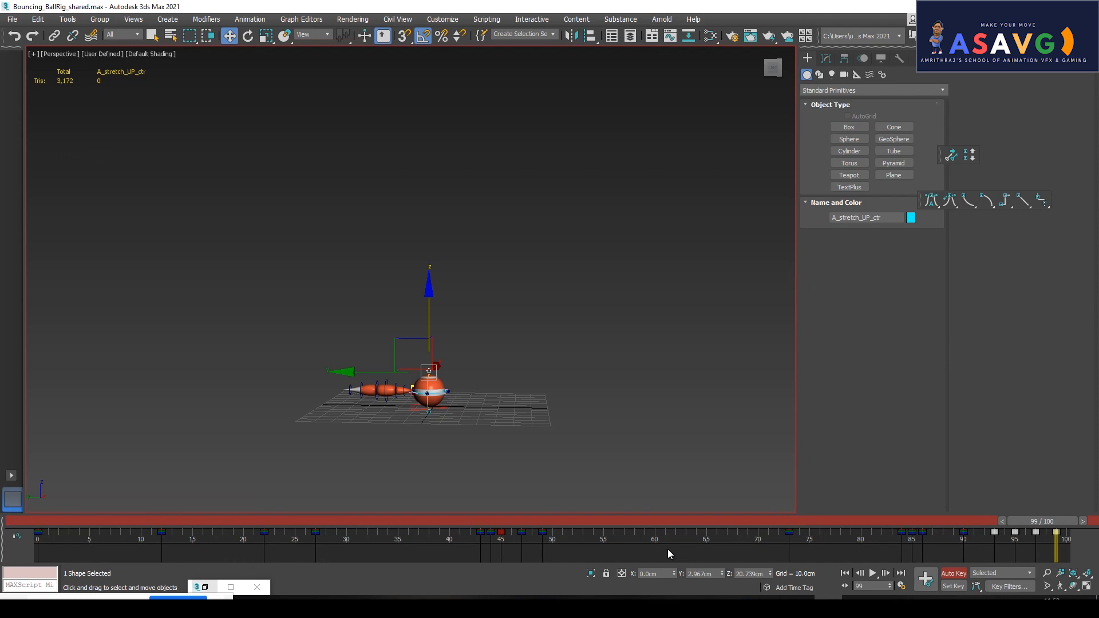
Pick out A_stretch_UP_ctr's mid-air keys at frames 43 to 49 and scrub through the hang to review their spacing.
{"action": "left_click_drag", "start_coordinate": [607, 552], "coordinate": [410, 511]}
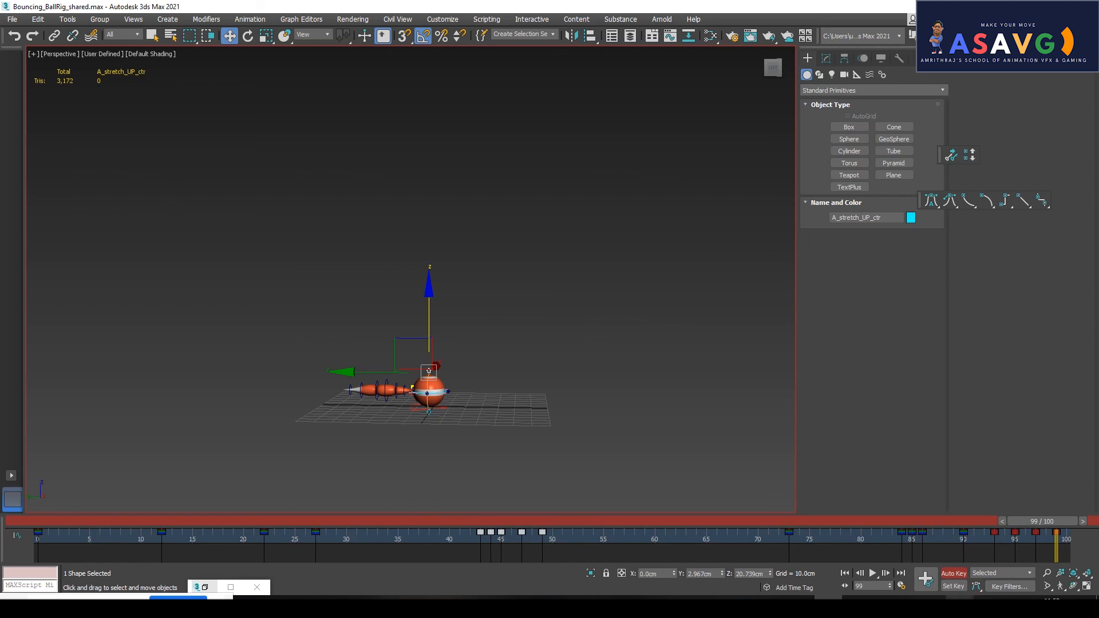
{"action": "left_click", "coordinate": [789, 537]}
{"action": "left_click_drag", "start_coordinate": [457, 525], "coordinate": [542, 530]}
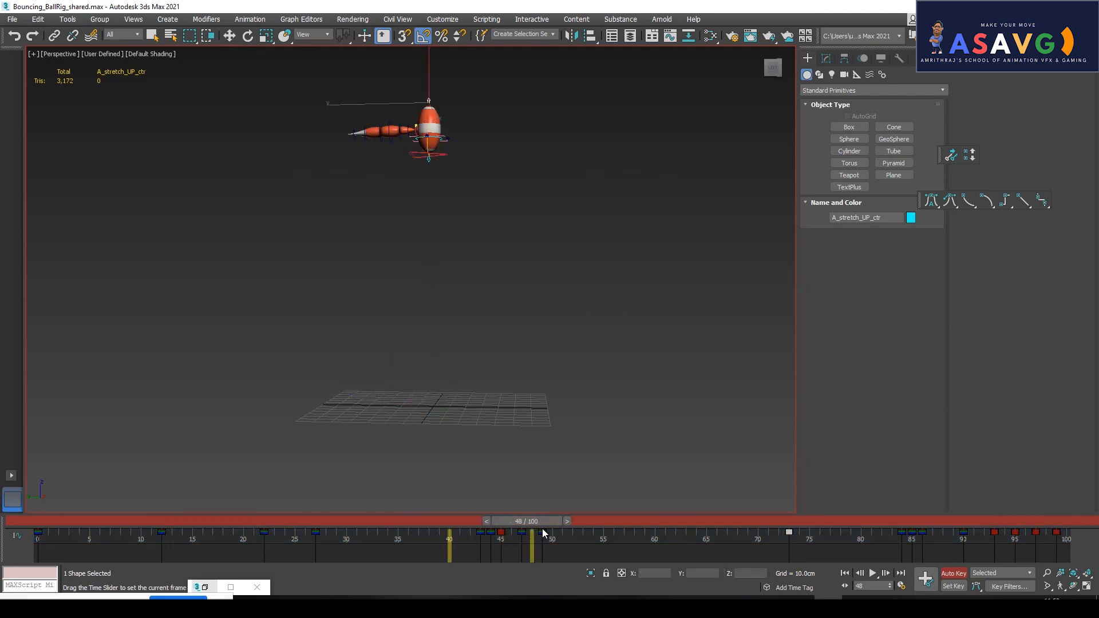
{"action": "key", "text": "w"}
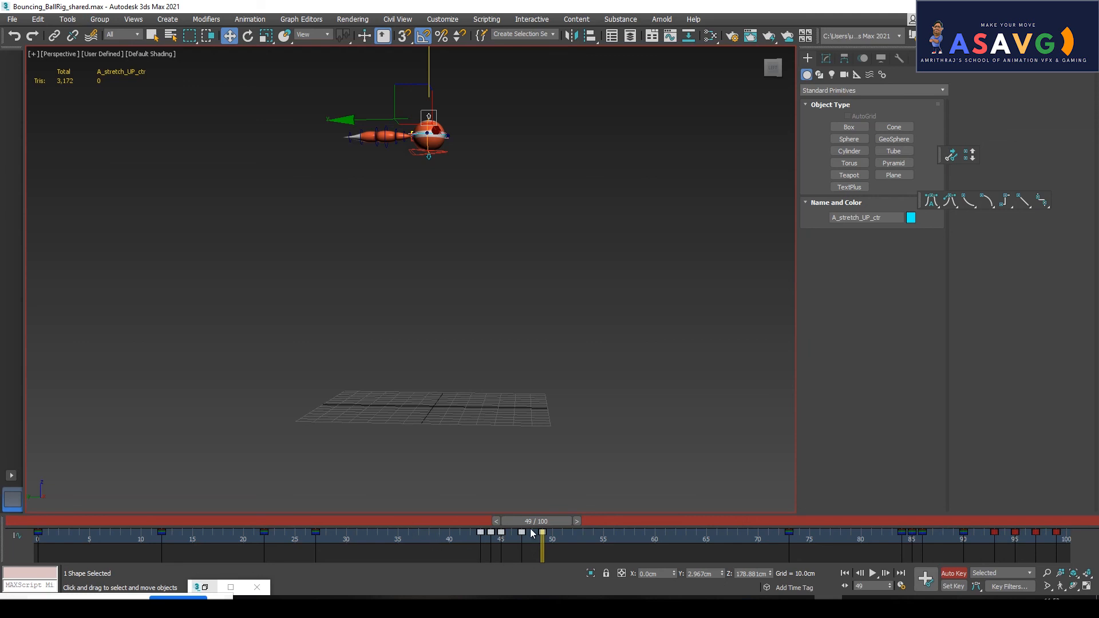
{"action": "left_click_drag", "start_coordinate": [532, 520], "coordinate": [628, 491]}
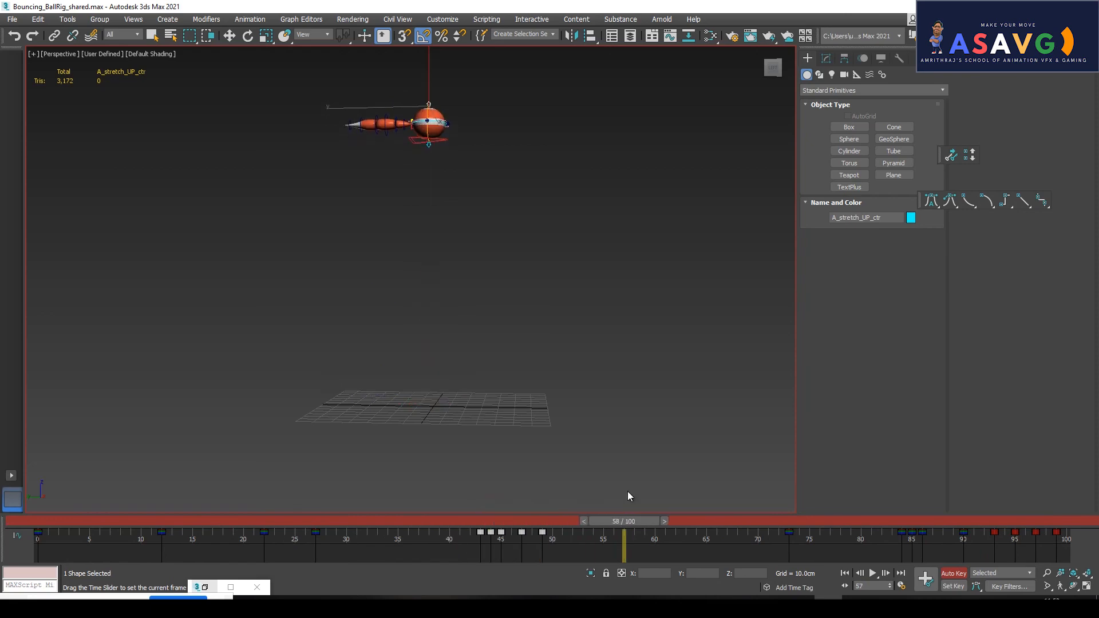